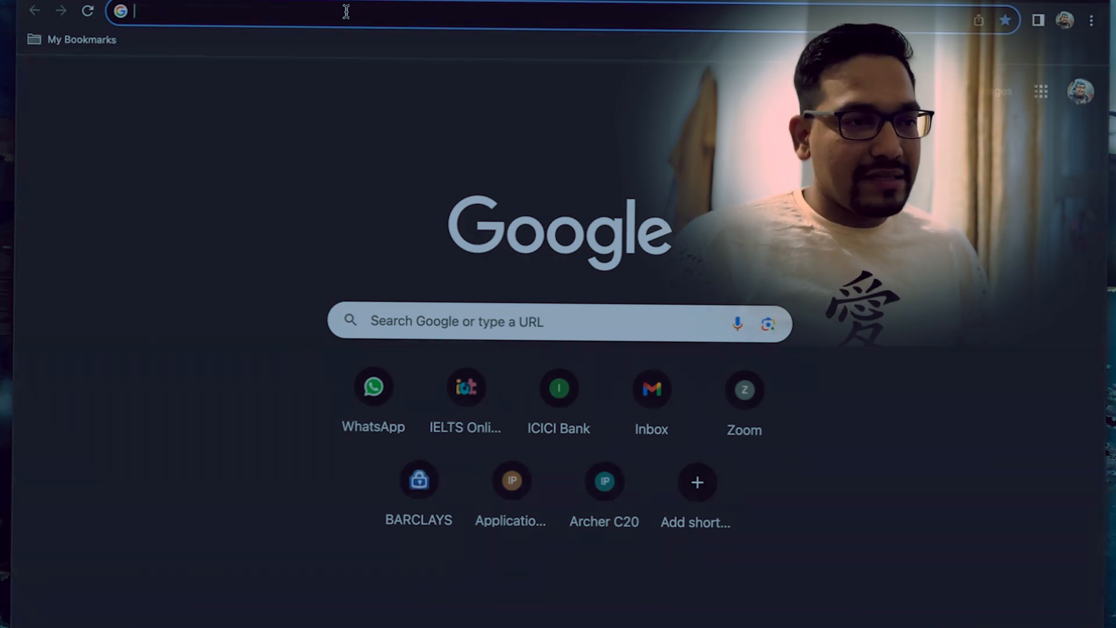
# Step: Search the web for "crs calculator" and open the Comprehensive Ranking System (CRS) tool on cic.gc.ca
pyautogui.write('crs')
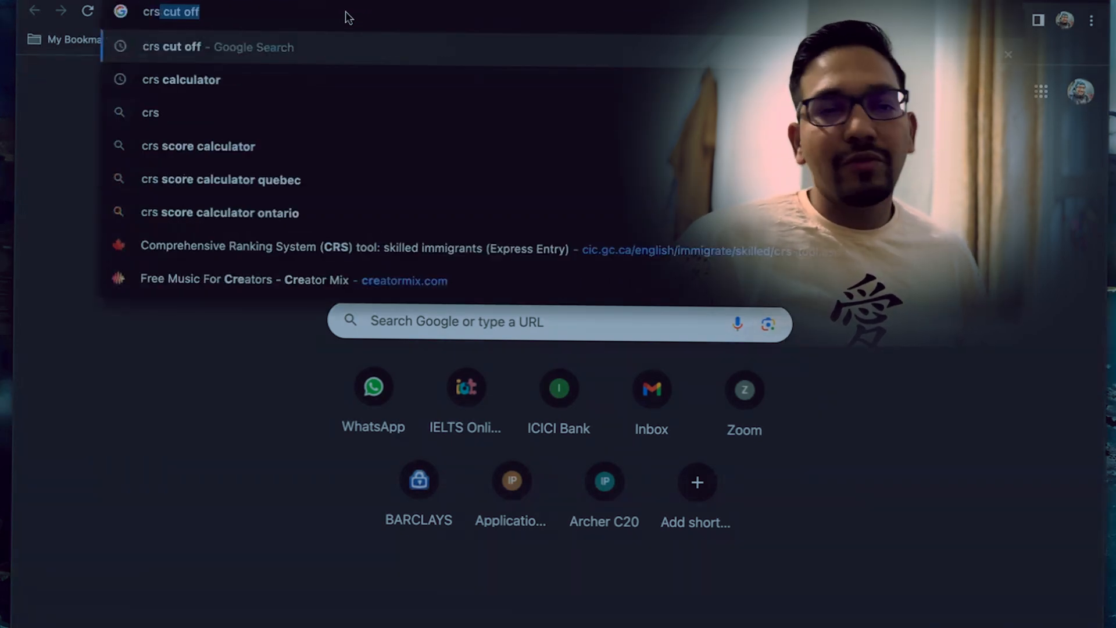
pyautogui.press('Down')
pyautogui.press('Return')
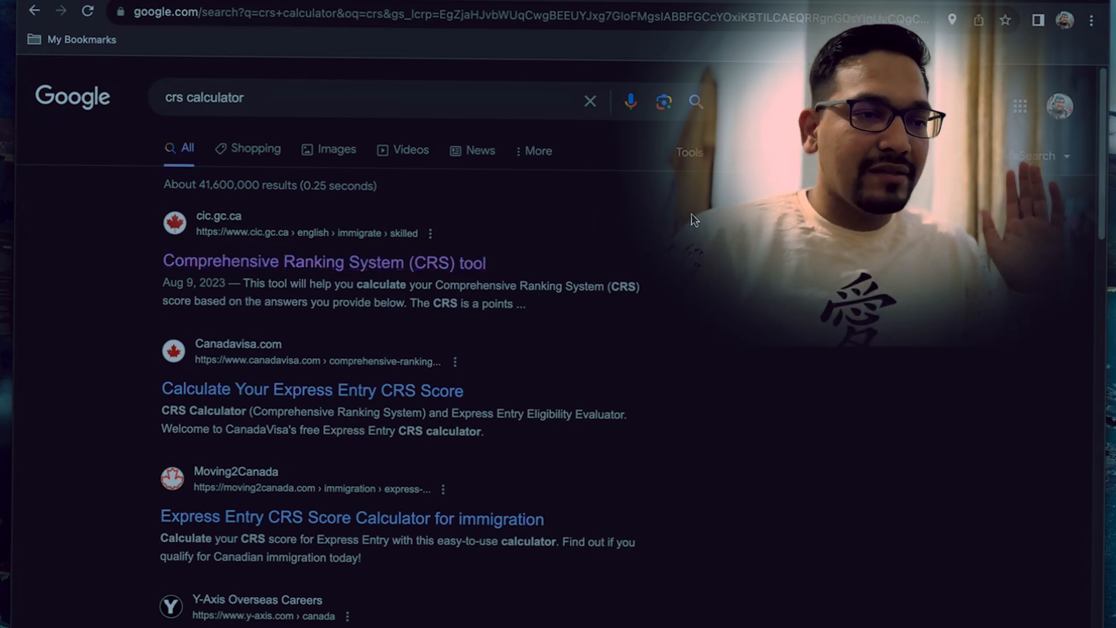
pyautogui.click(325, 262)
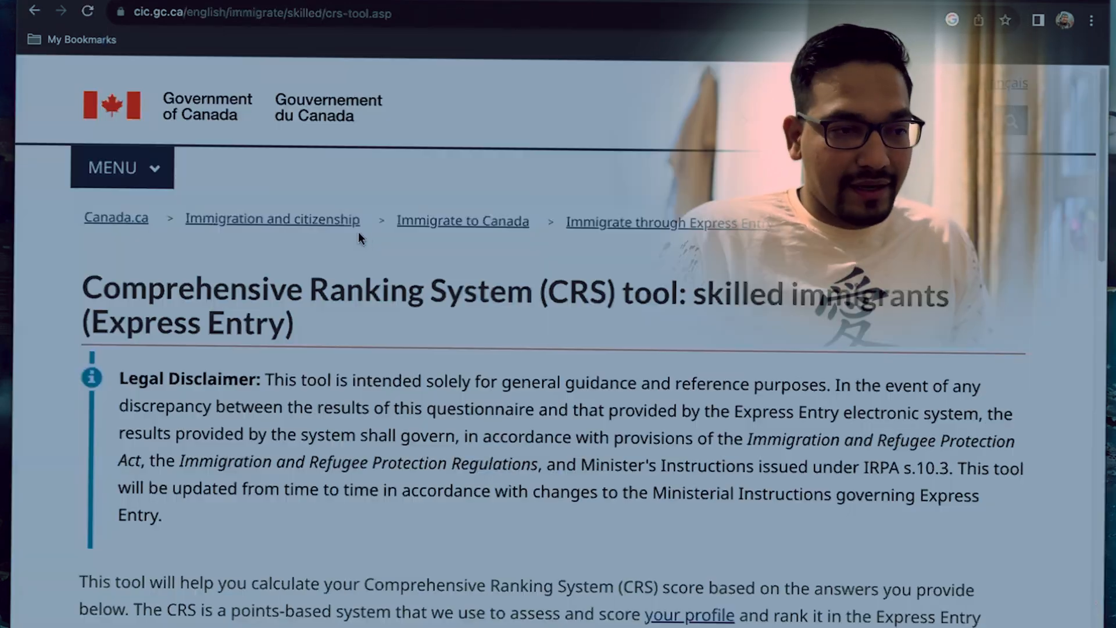
# Step: Answer the marital status question of the CRS questionnaire with Married
pyautogui.scroll(-1, 462, 286)
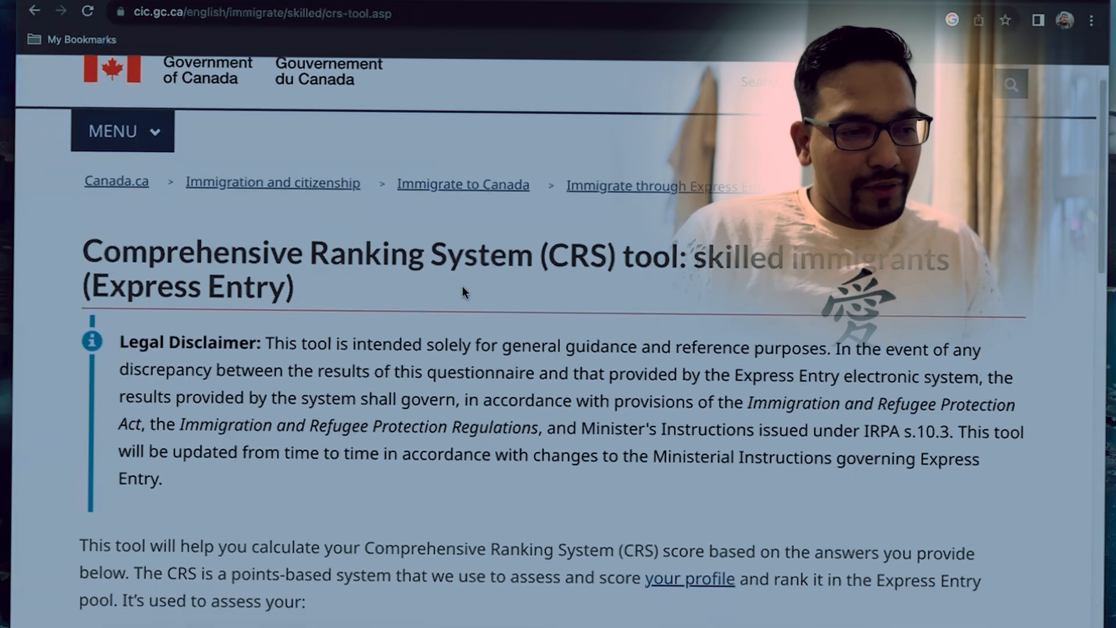
pyautogui.scroll(-9, 379, 321)
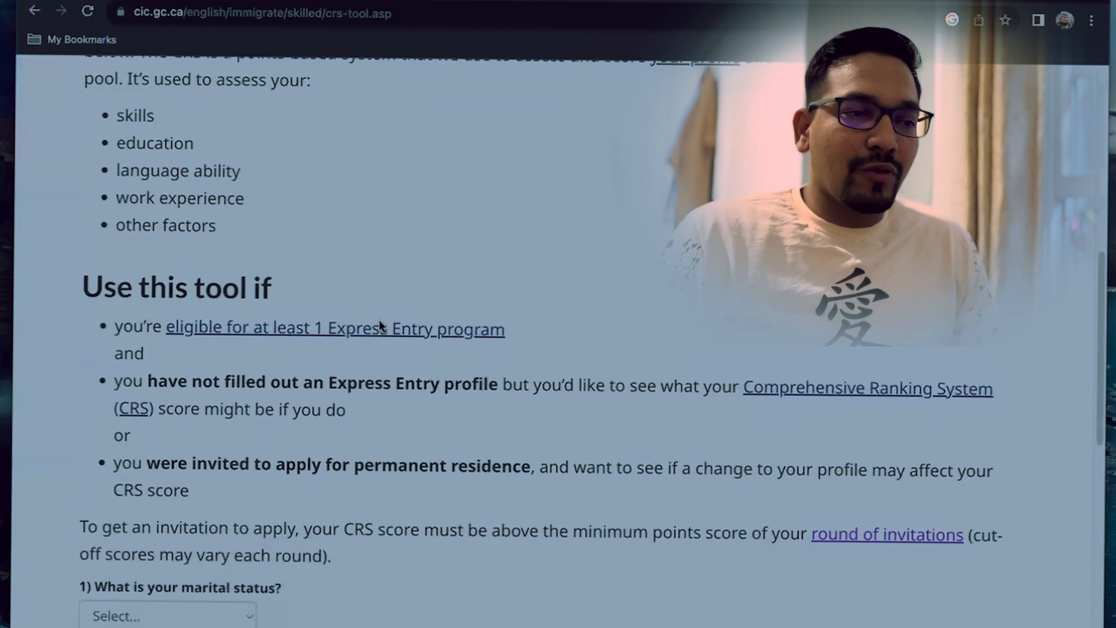
pyautogui.scroll(-5, 159, 337)
pyautogui.click(137, 339)
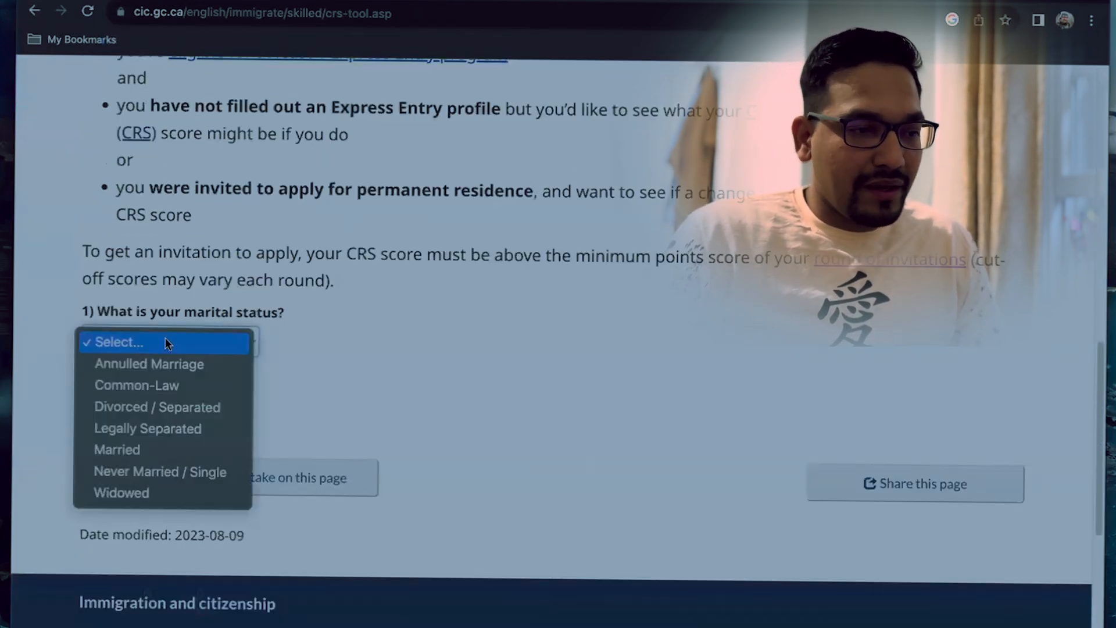
pyautogui.click(134, 449)
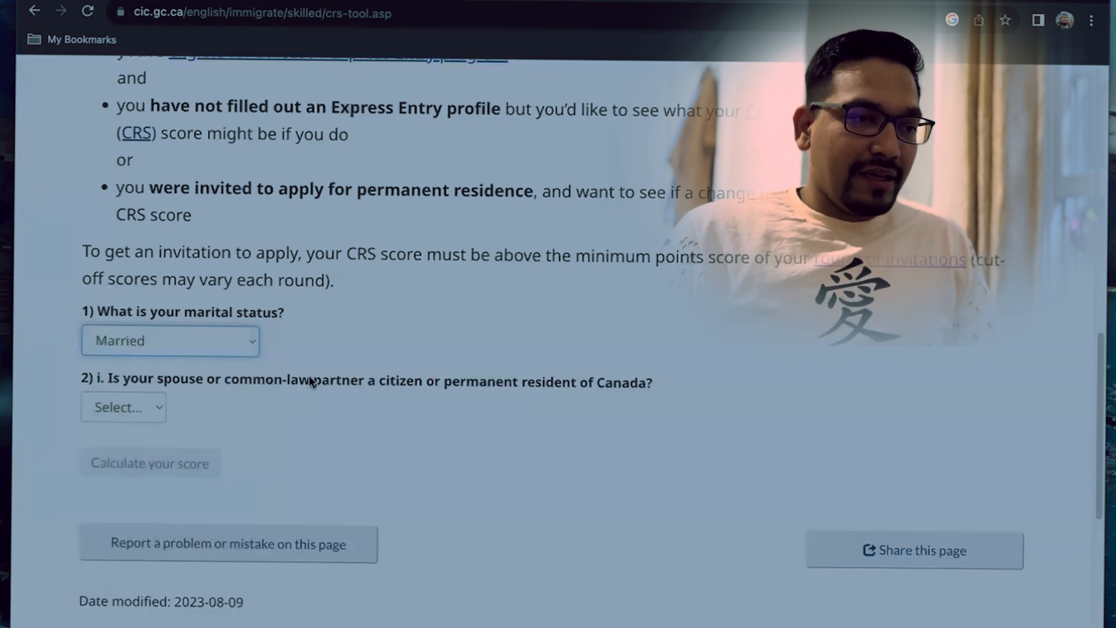
# Step: Answer No to whether the spouse or common-law partner is a citizen or permanent resident of Canada
pyautogui.scroll(-2, 309, 375)
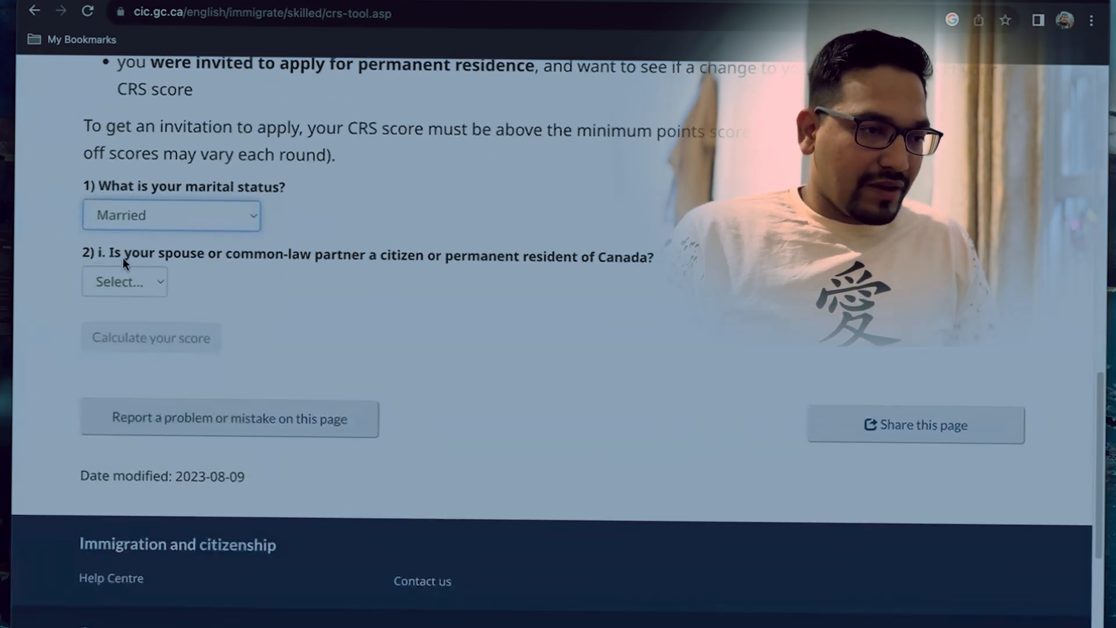
pyautogui.click(116, 283)
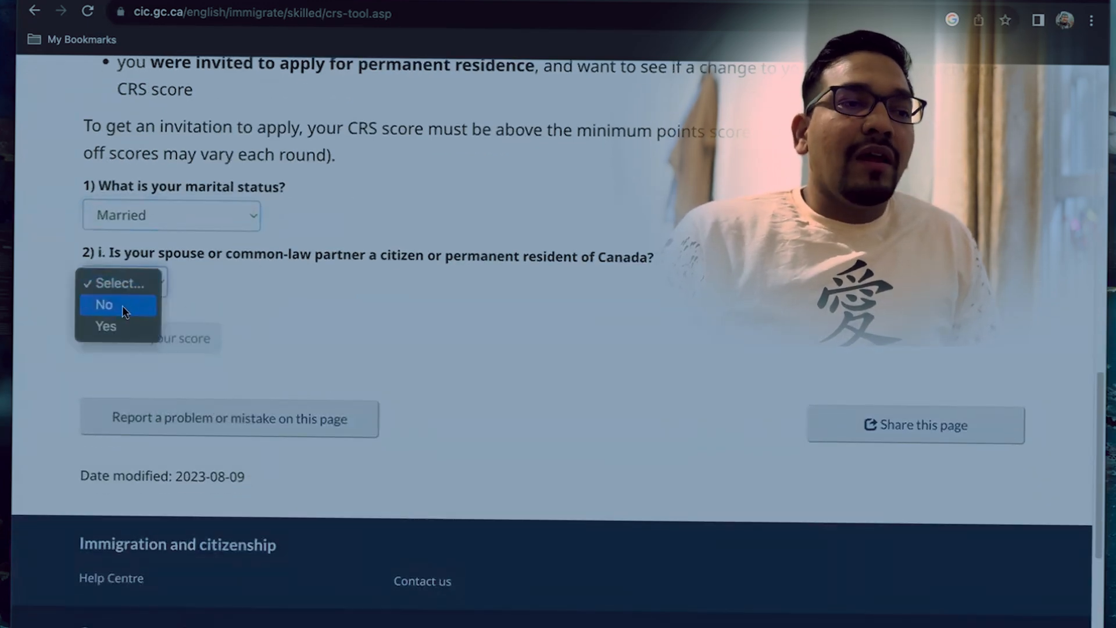
pyautogui.click(122, 305)
# Step: Answer No to whether the spouse or common-law partner will come along to Canada
pyautogui.scroll(-2, 349, 296)
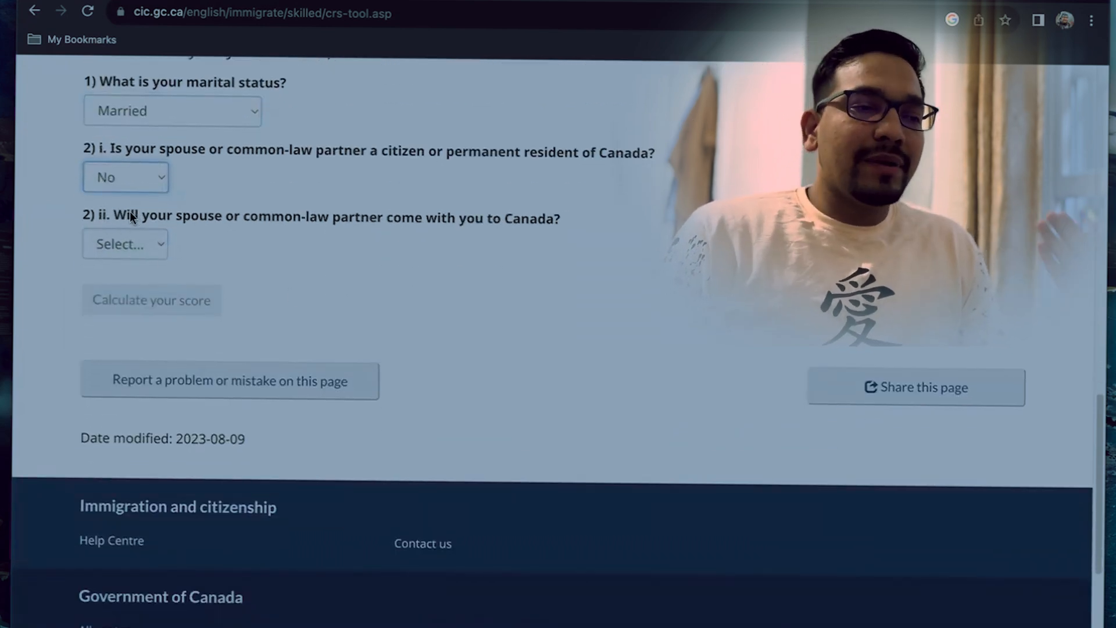
pyautogui.click(128, 242)
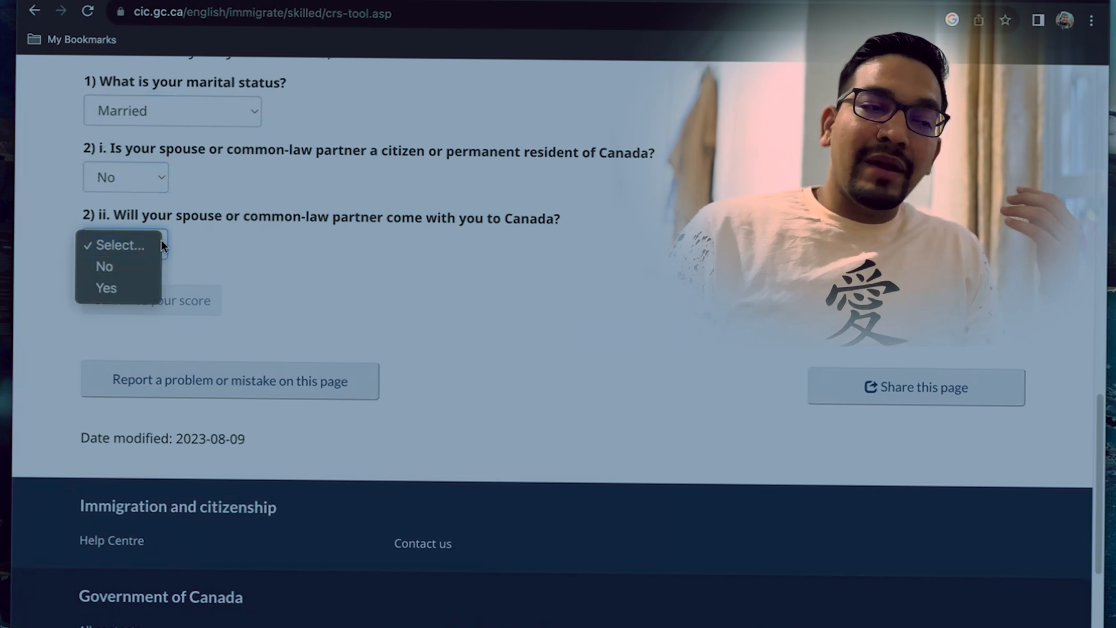
pyautogui.click(121, 266)
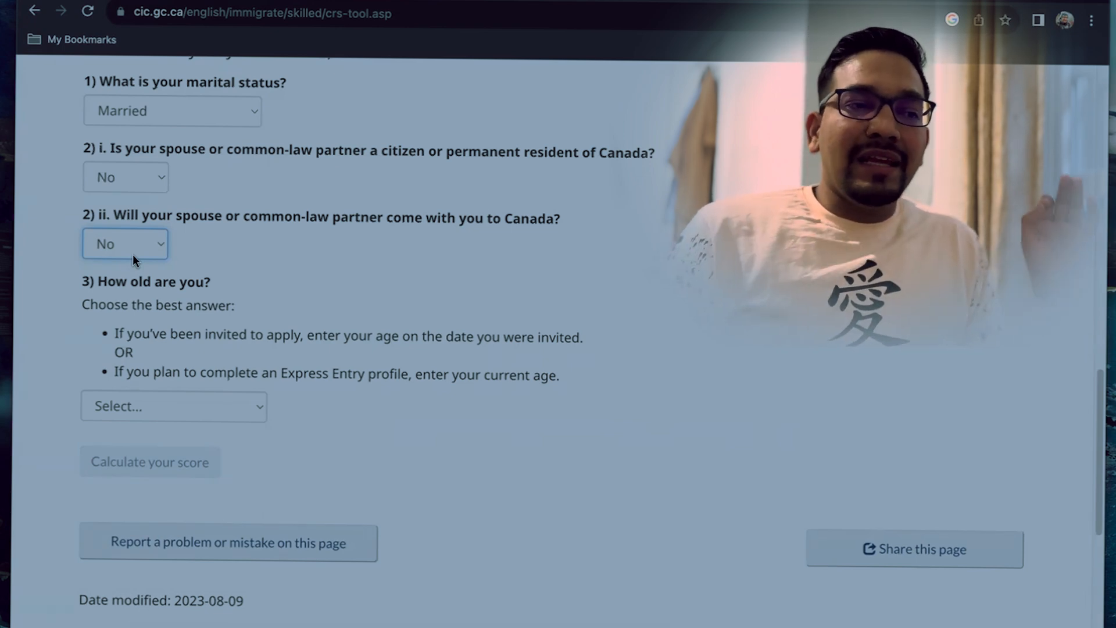
# Step: Change the answer on whether the spouse or common-law partner will come along to Canada to Yes
pyautogui.click(135, 244)
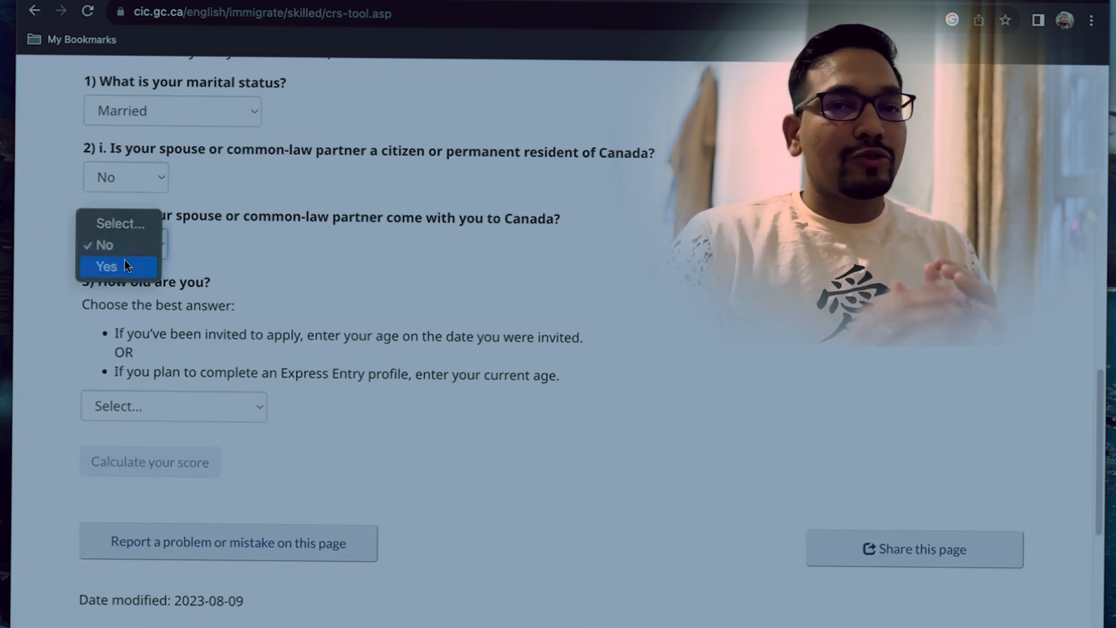
pyautogui.click(124, 263)
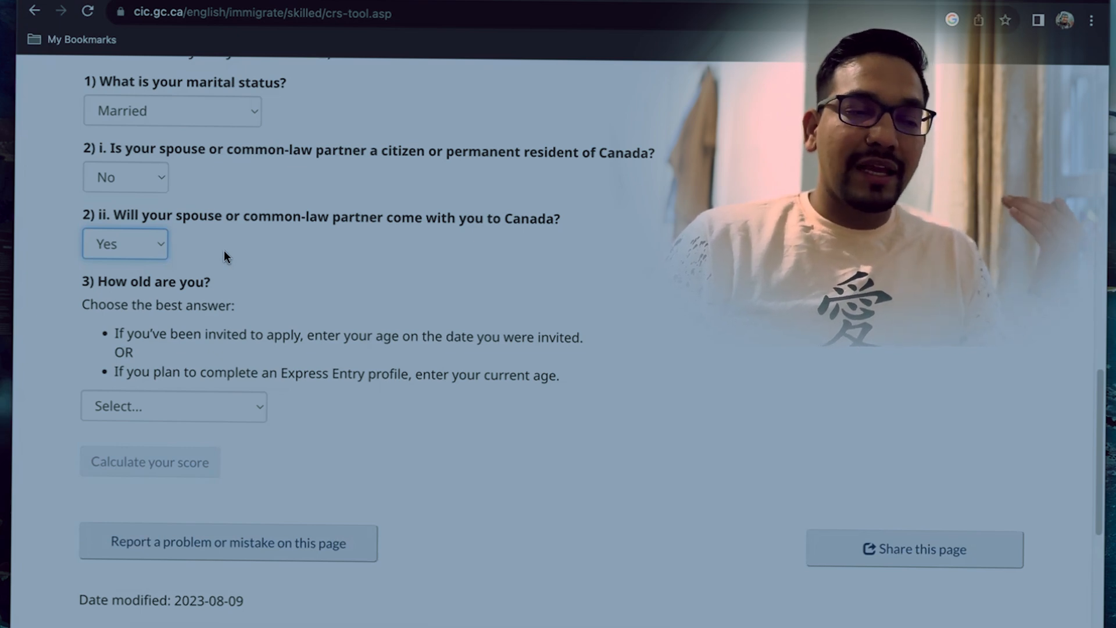
pyautogui.click(138, 178)
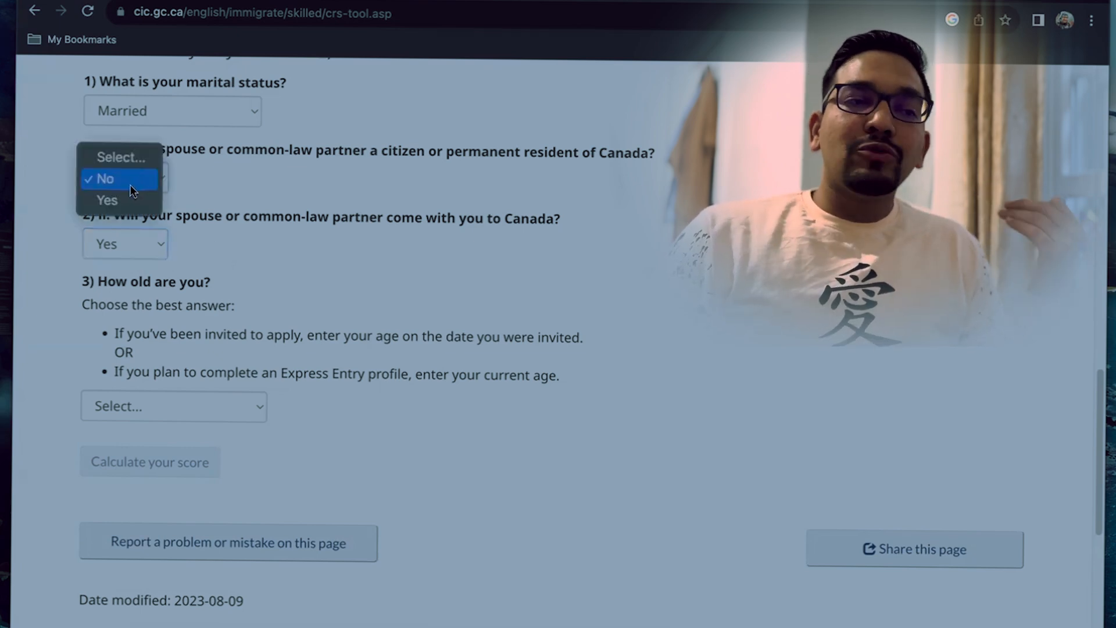
pyautogui.click(217, 184)
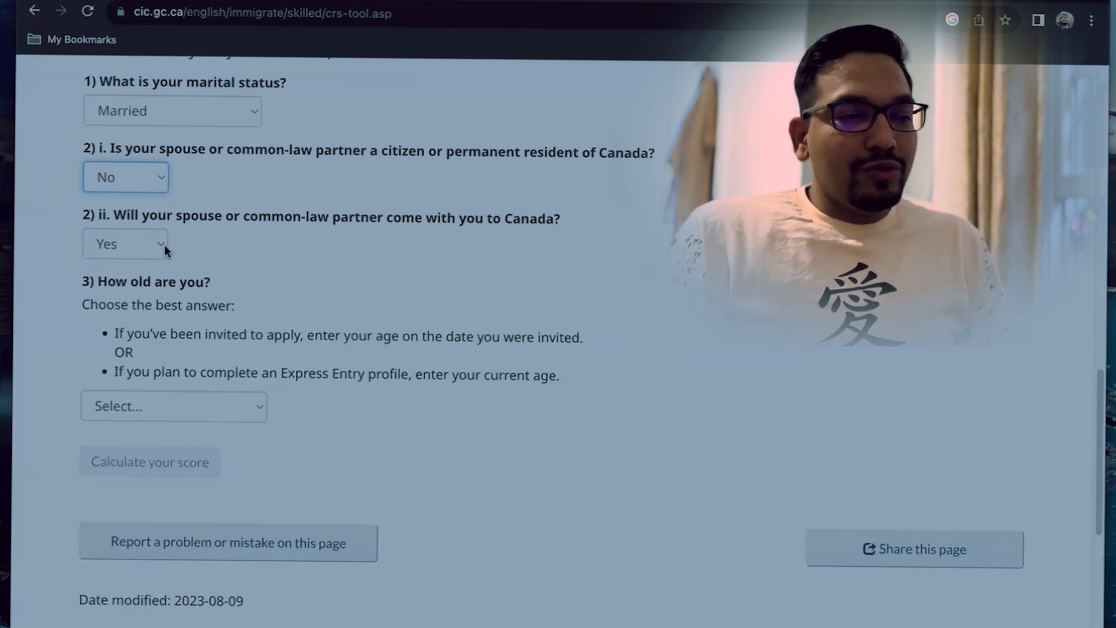
# Step: Set the applicant's age in question 3 to 31 years of age
pyautogui.scroll(-3, 163, 286)
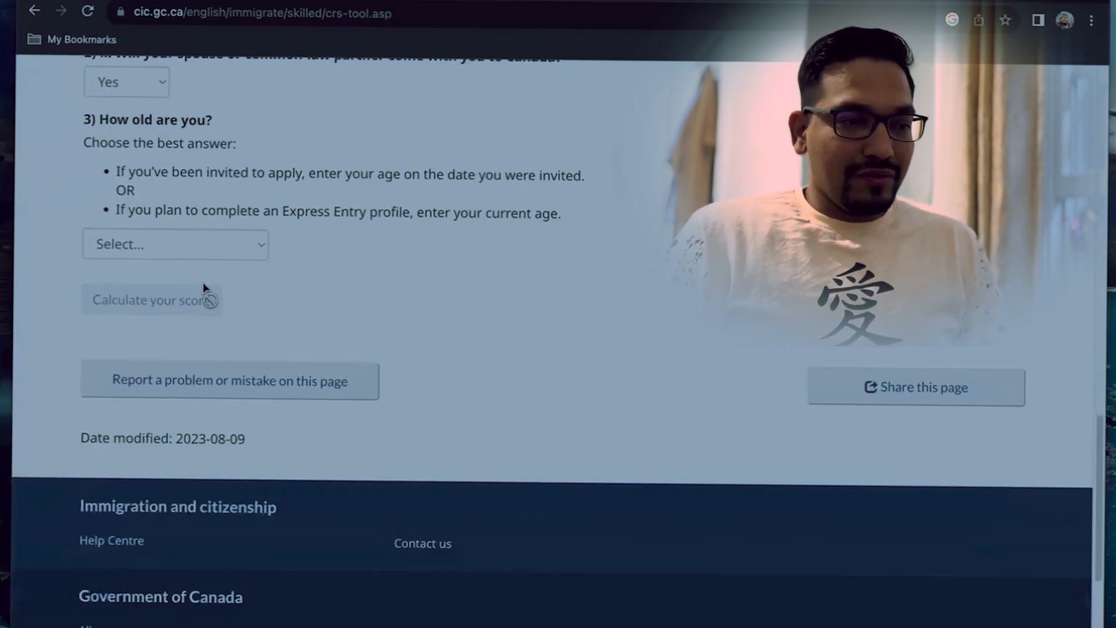
pyautogui.click(230, 241)
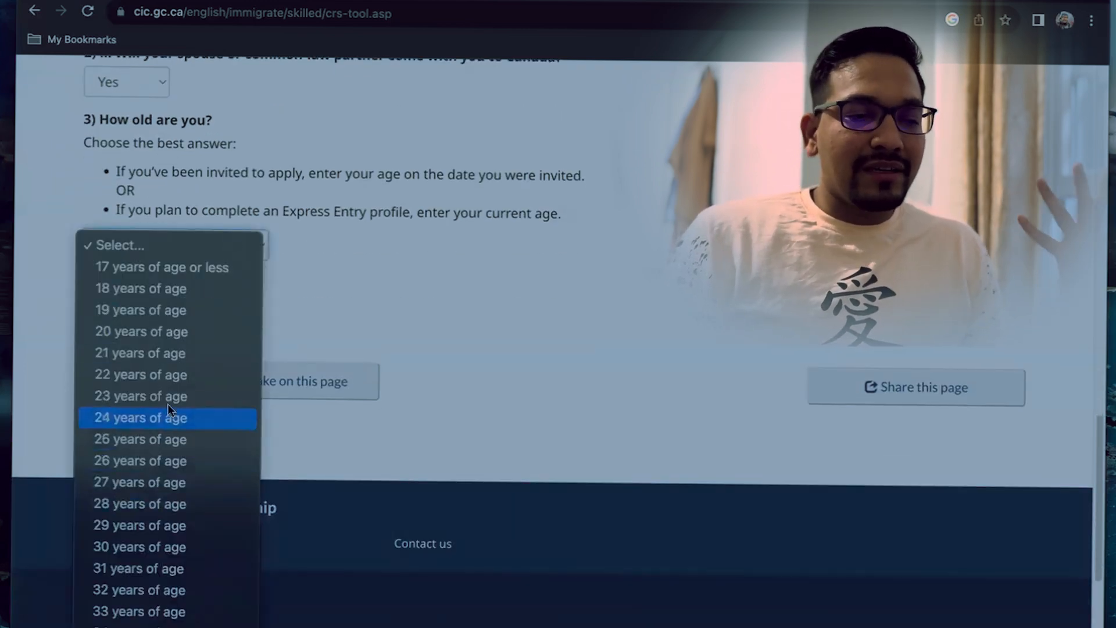
pyautogui.scroll(-1, 165, 498)
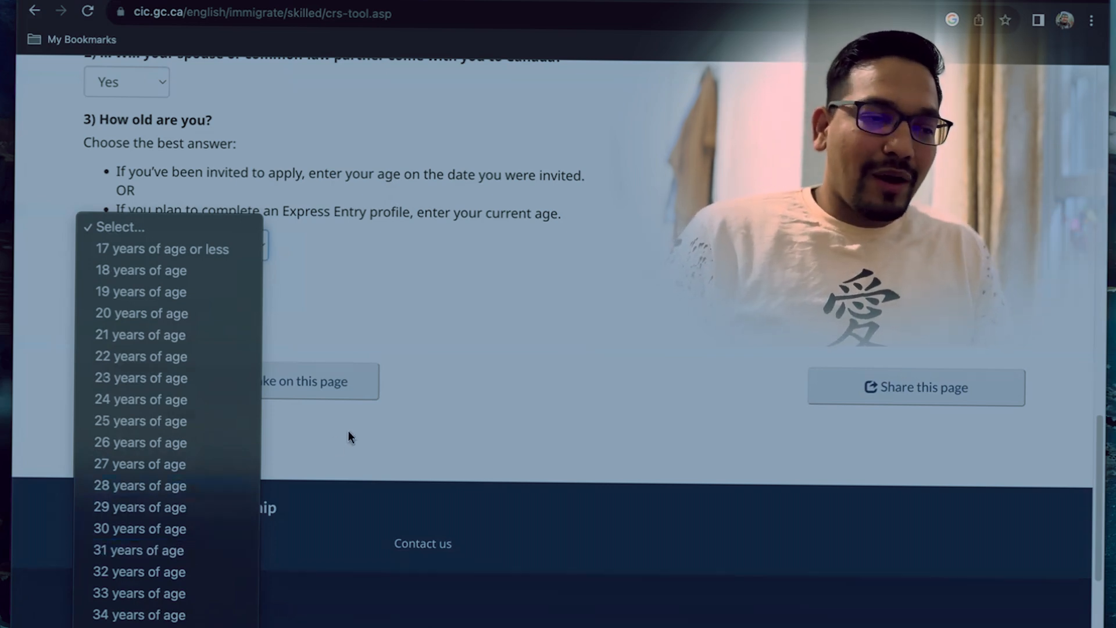
pyautogui.click(153, 548)
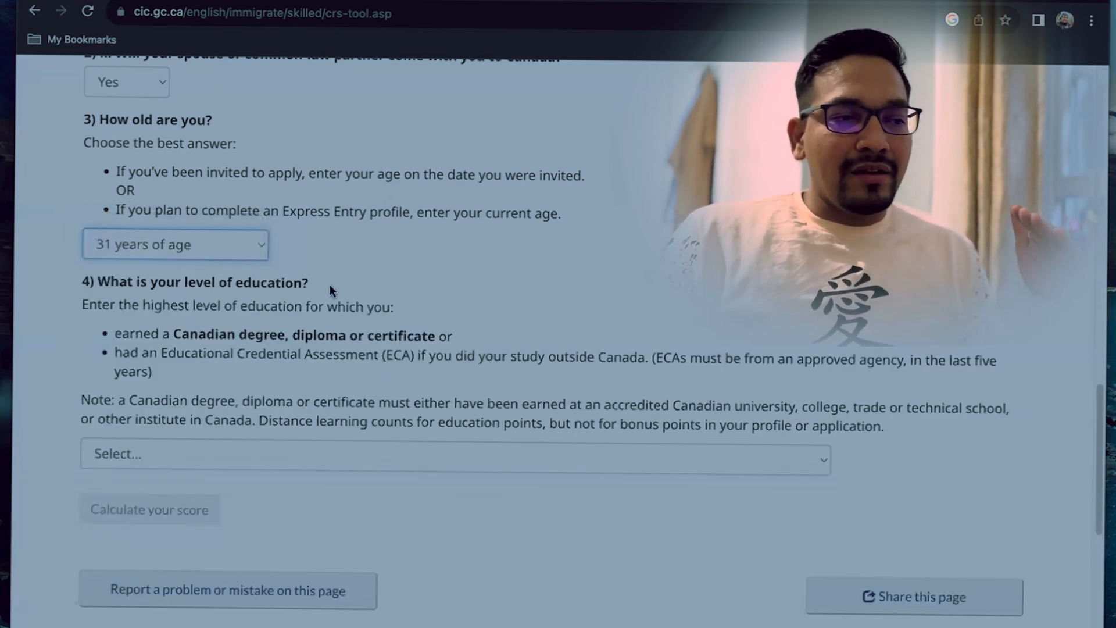
pyautogui.click(221, 247)
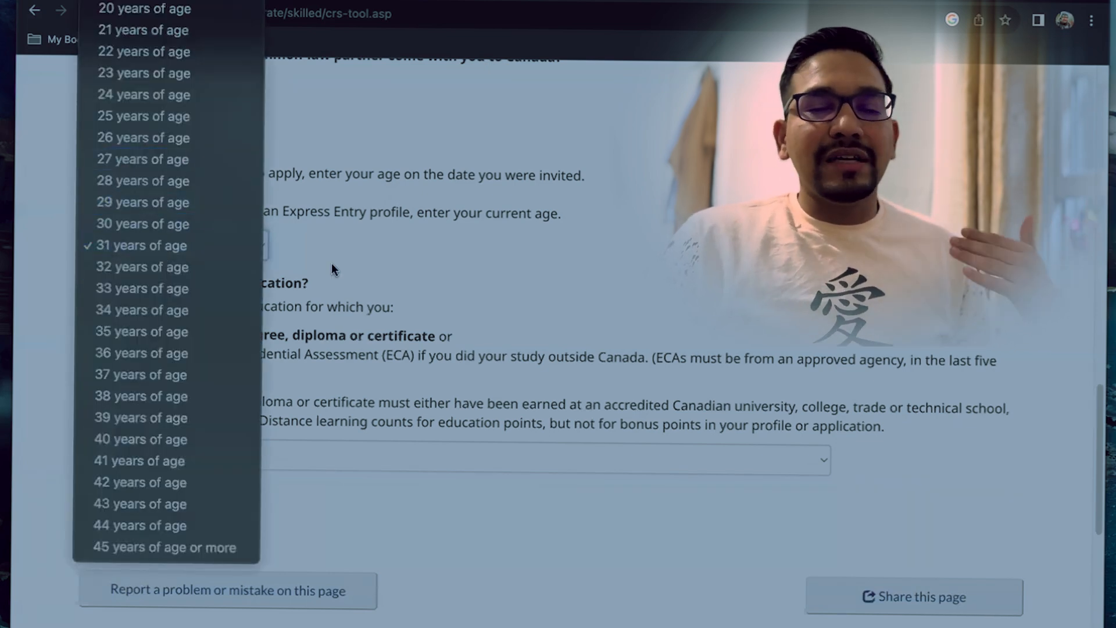
pyautogui.click(384, 303)
# Step: Set the level of education to Bachelor's degree (three or more year program) and review the other education options
pyautogui.scroll(-3, 385, 320)
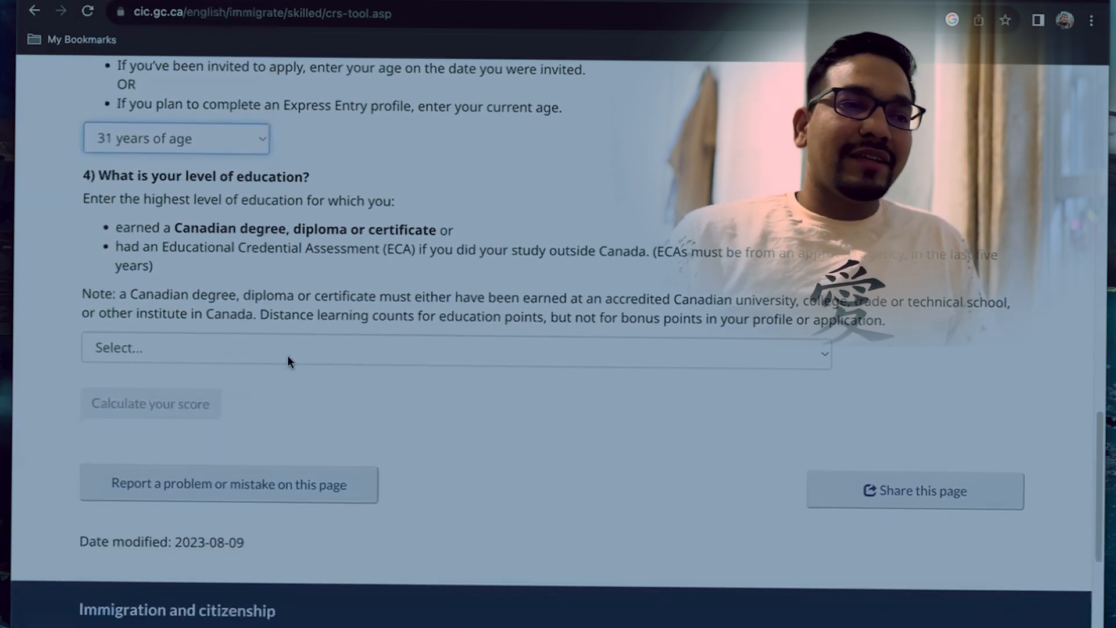
pyautogui.scroll(-1, 311, 327)
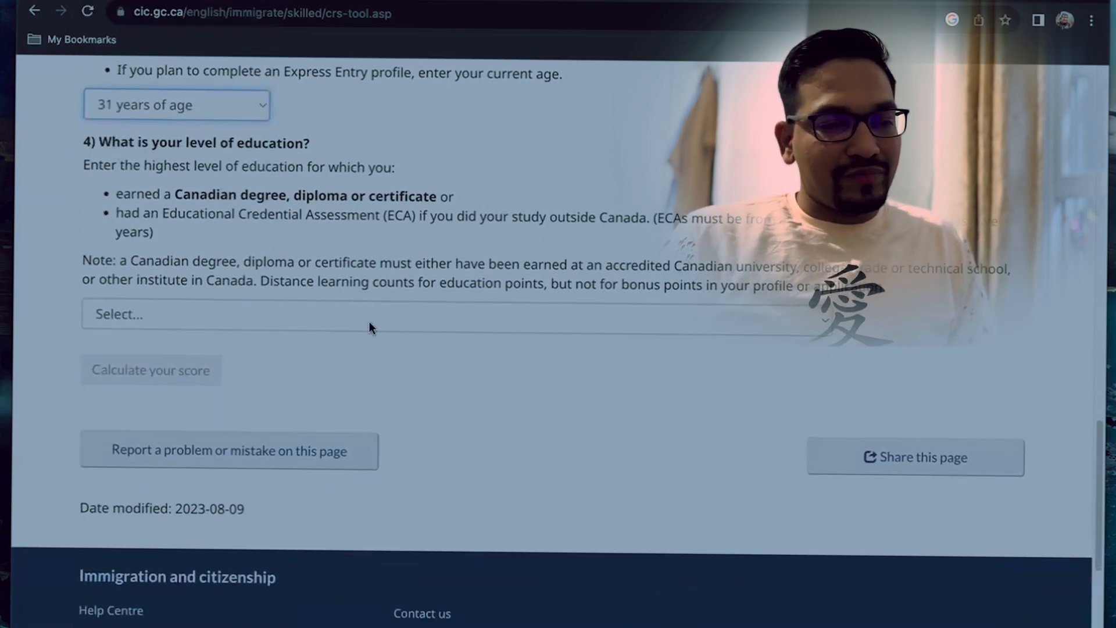
pyautogui.click(330, 315)
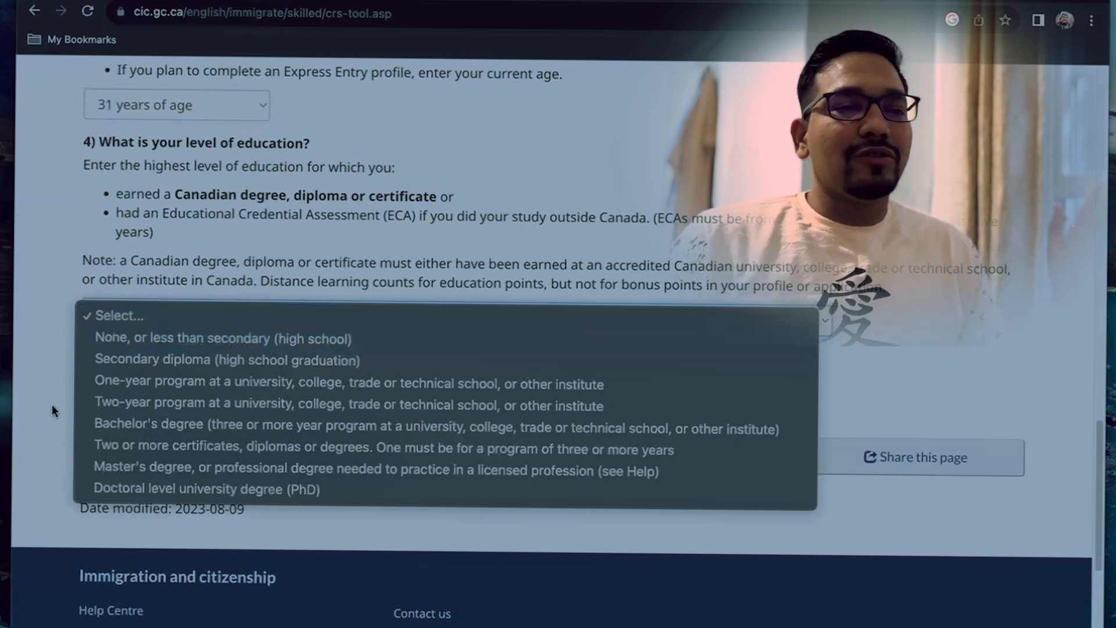
pyautogui.click(147, 421)
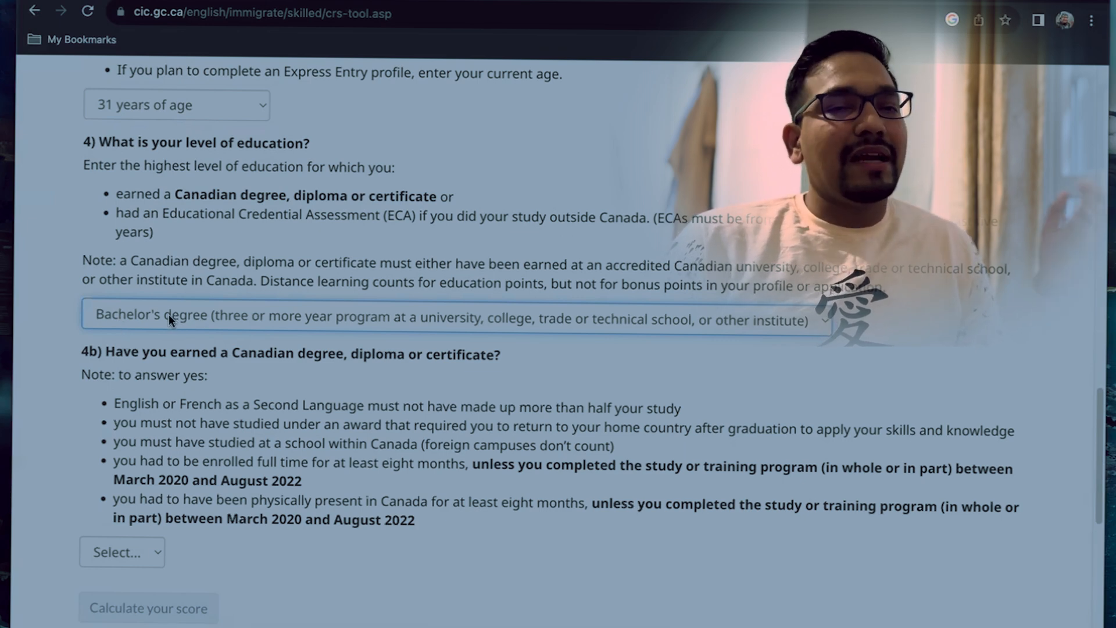
pyautogui.click(334, 321)
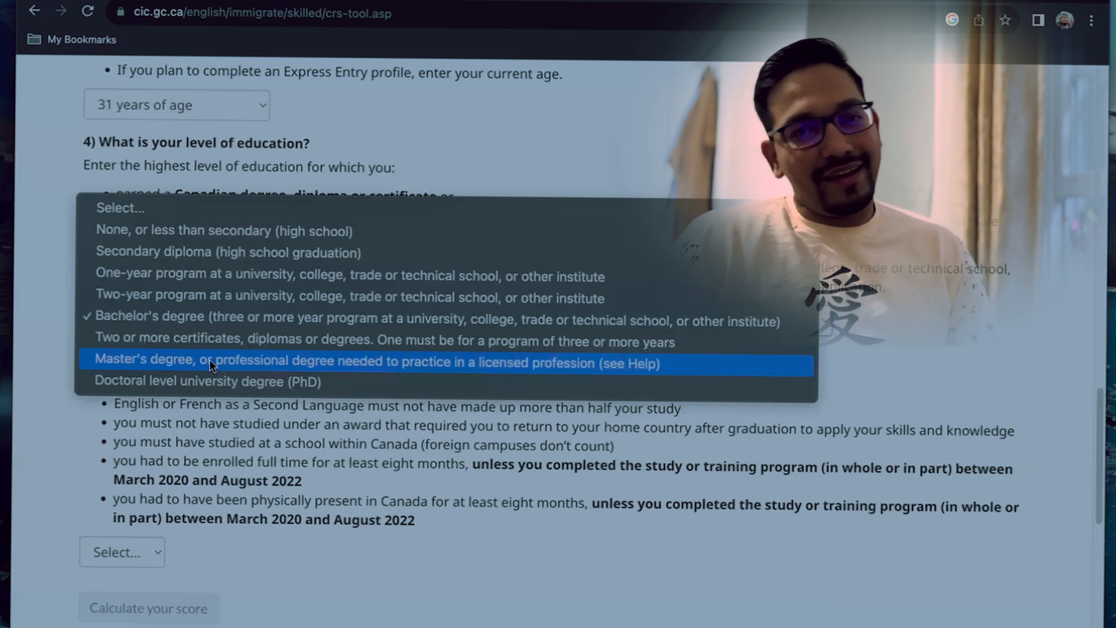
pyautogui.press('Escape')
pyautogui.click(288, 319)
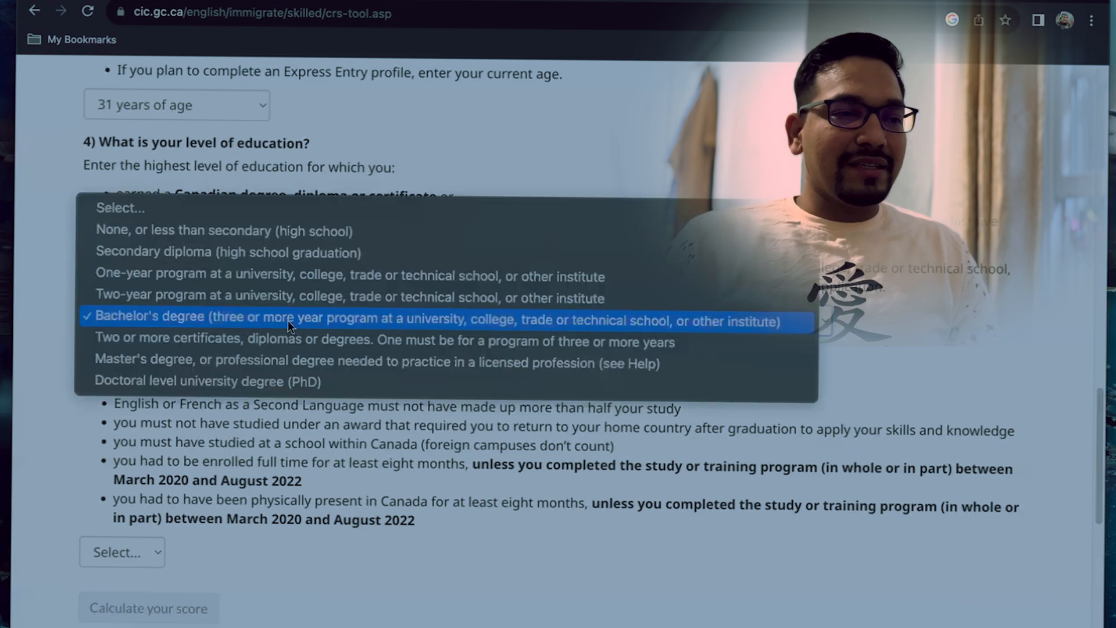
pyautogui.click(288, 320)
# Step: Answer No to having earned a Canadian degree, diploma or certificate in question 4b
pyautogui.scroll(-3, 224, 314)
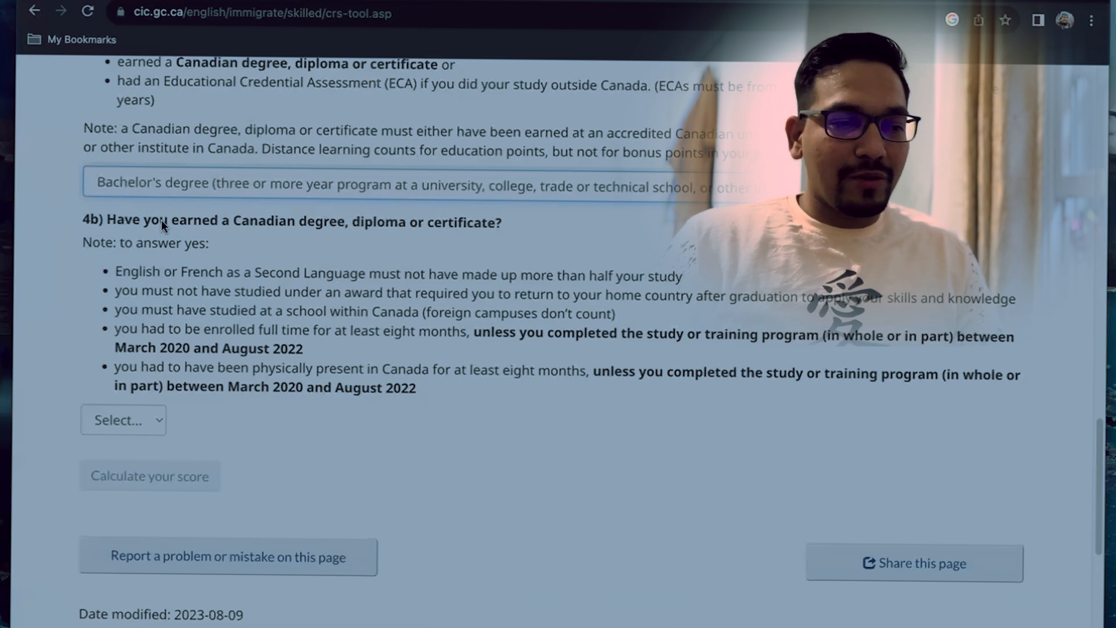
pyautogui.click(145, 420)
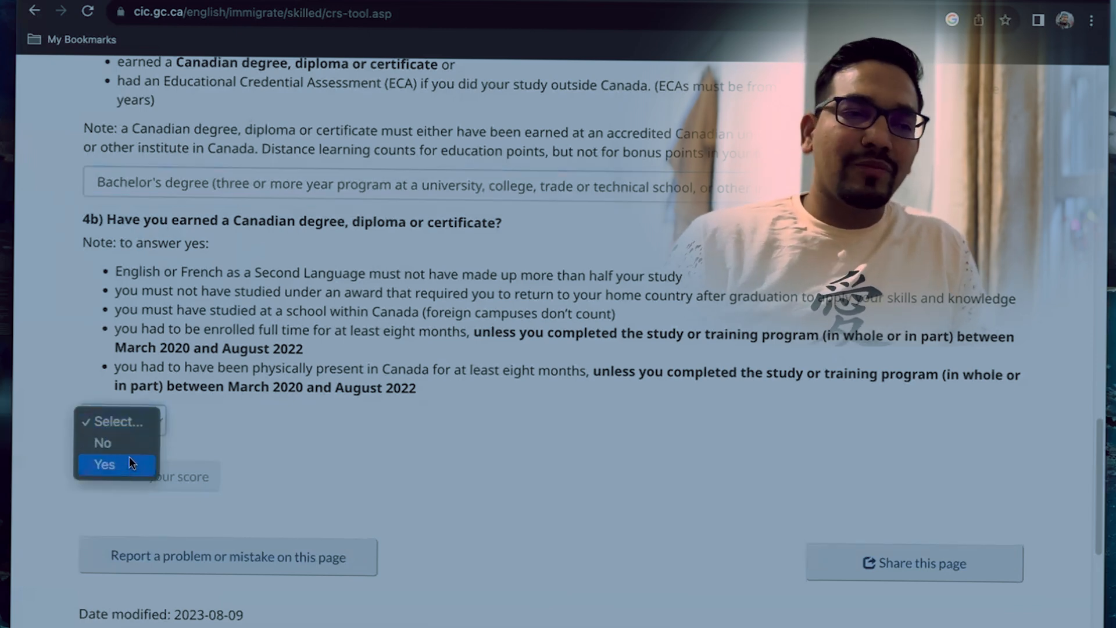
pyautogui.click(129, 446)
# Step: Answer Yes to whether the official language test results are less than two years old
pyautogui.scroll(-1, 214, 387)
pyautogui.scroll(-2, 139, 368)
pyautogui.click(144, 392)
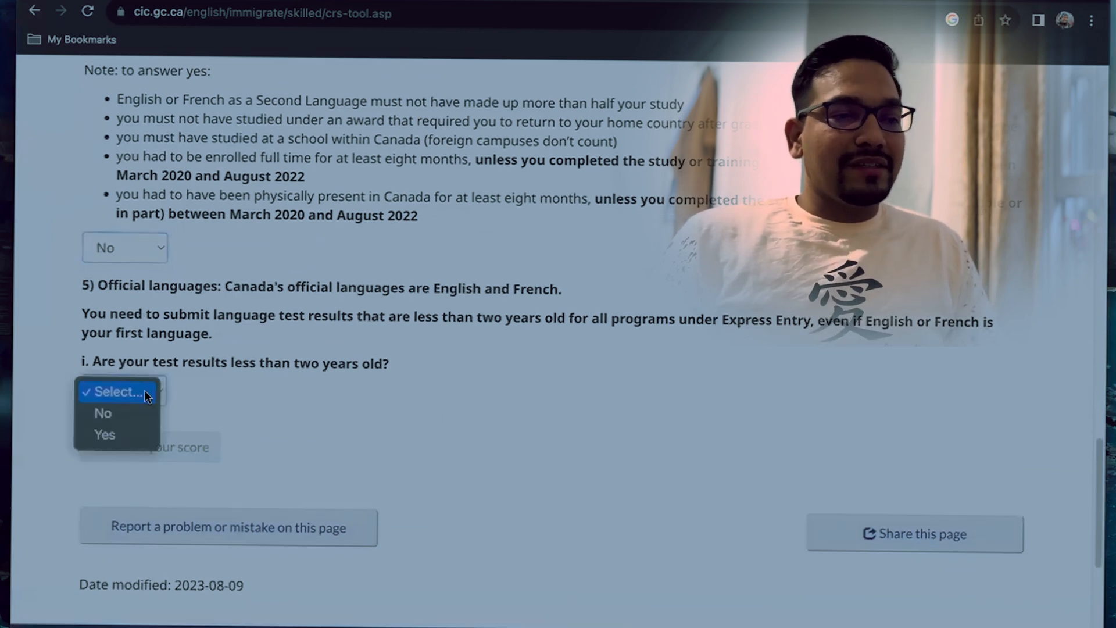
pyautogui.click(119, 428)
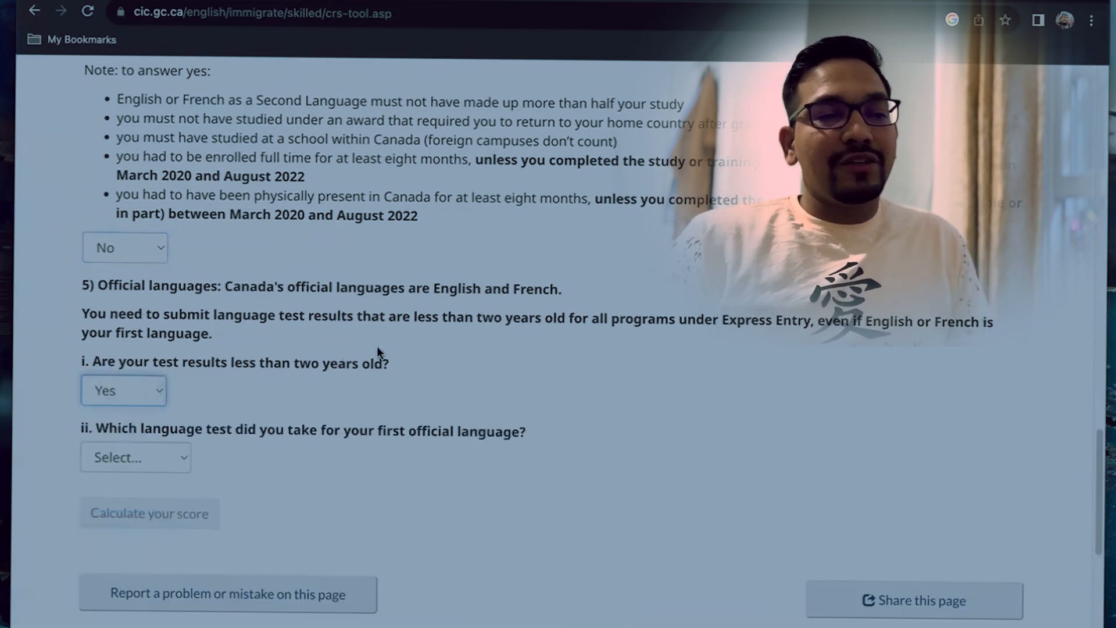
# Step: Choose IELTS as the language test taken for the first official language
pyautogui.scroll(-2, 380, 358)
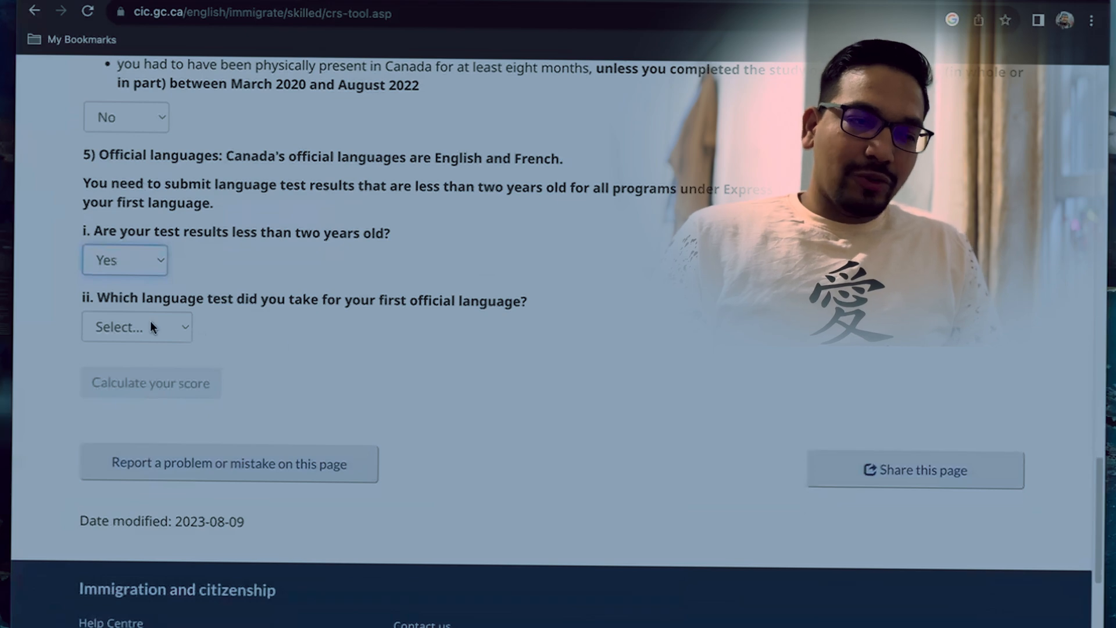
pyautogui.click(150, 327)
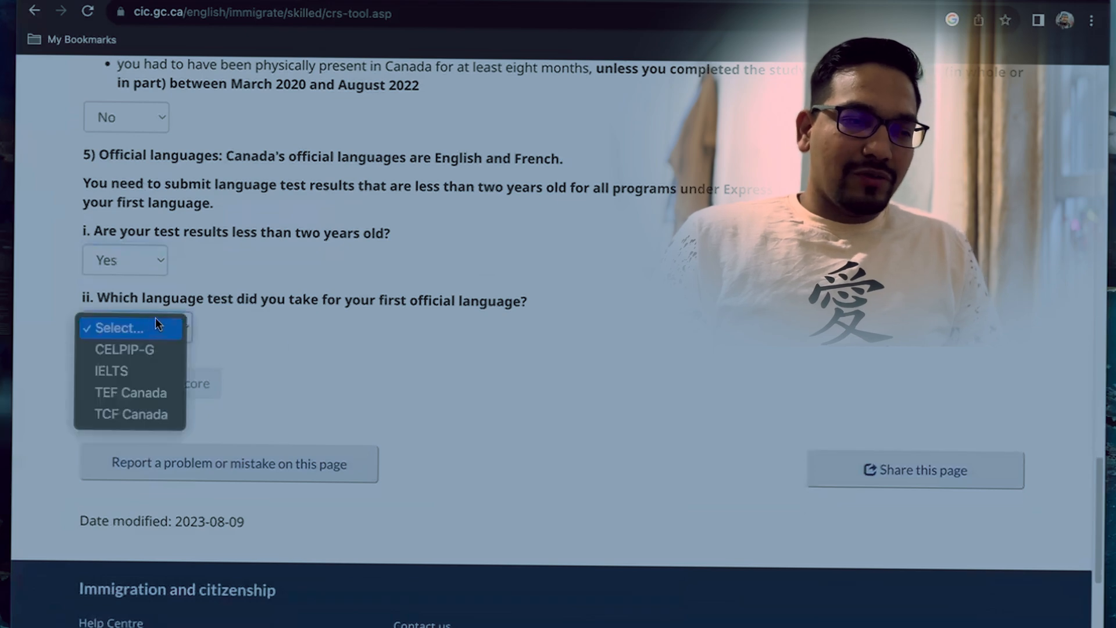
pyautogui.click(121, 373)
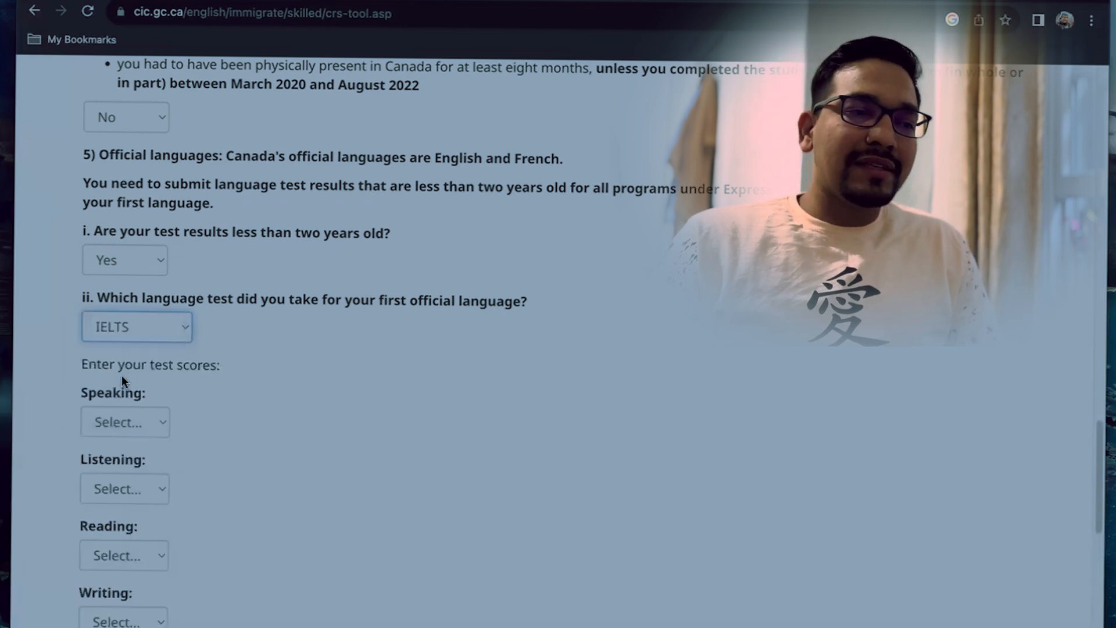
pyautogui.click(169, 331)
pyautogui.click(207, 383)
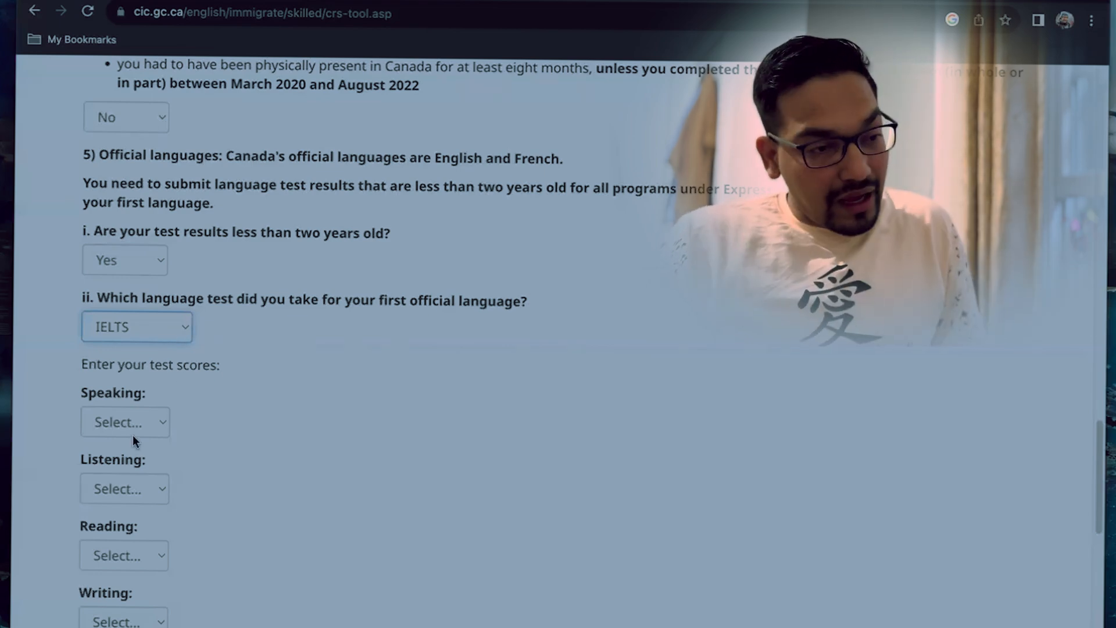
# Step: Try CELPIP-G as the first official language test and restore the selection to IELTS
pyautogui.click(155, 326)
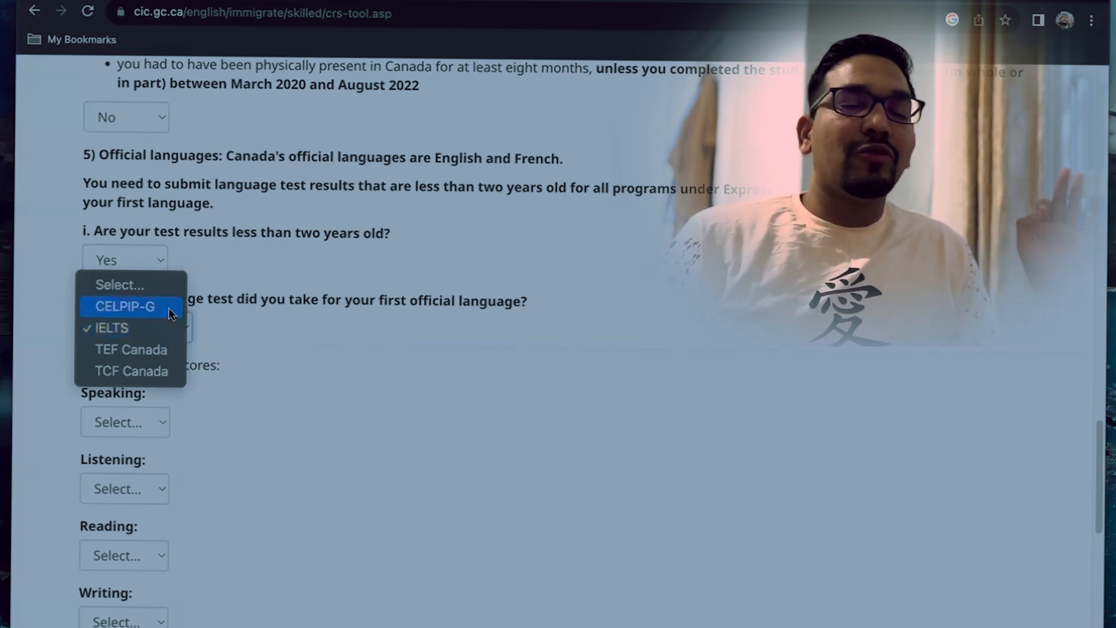
pyautogui.press('Escape')
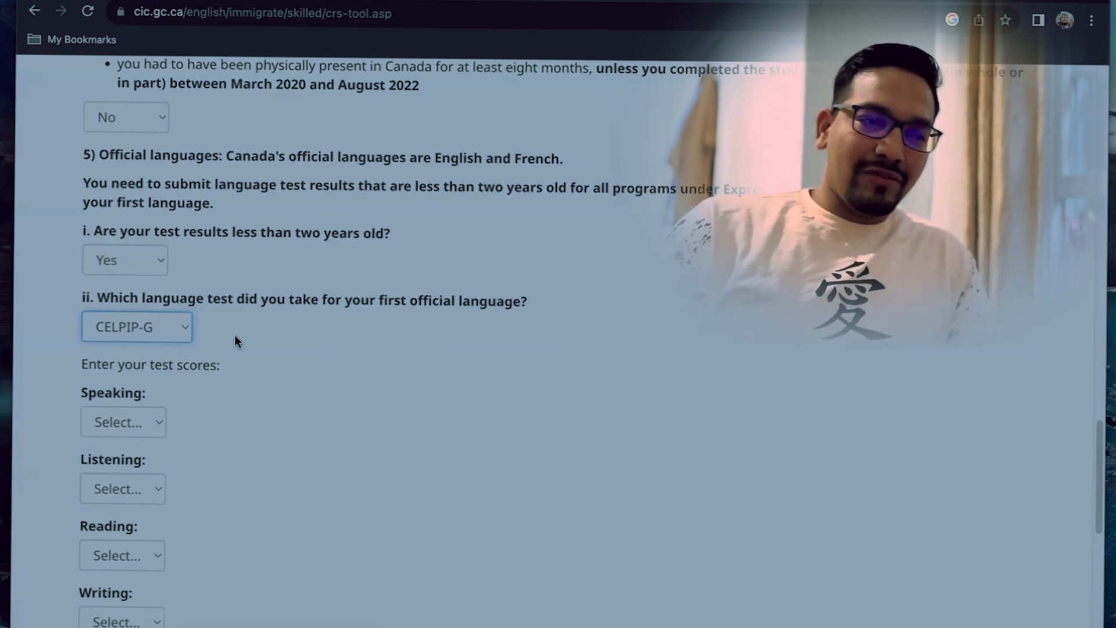
pyautogui.click(173, 330)
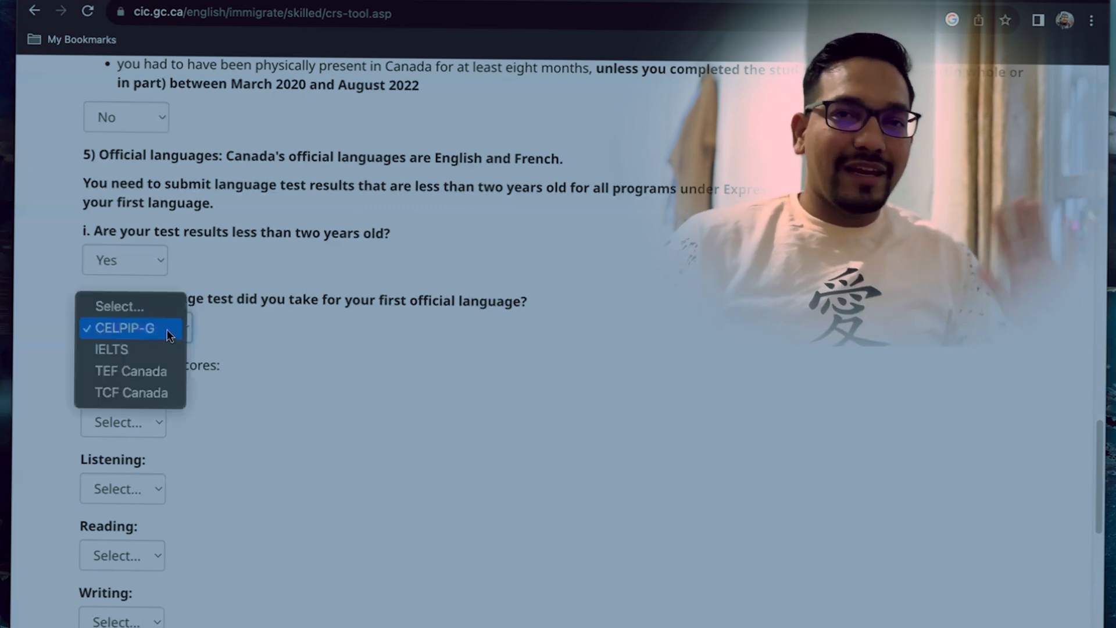
pyautogui.click(139, 349)
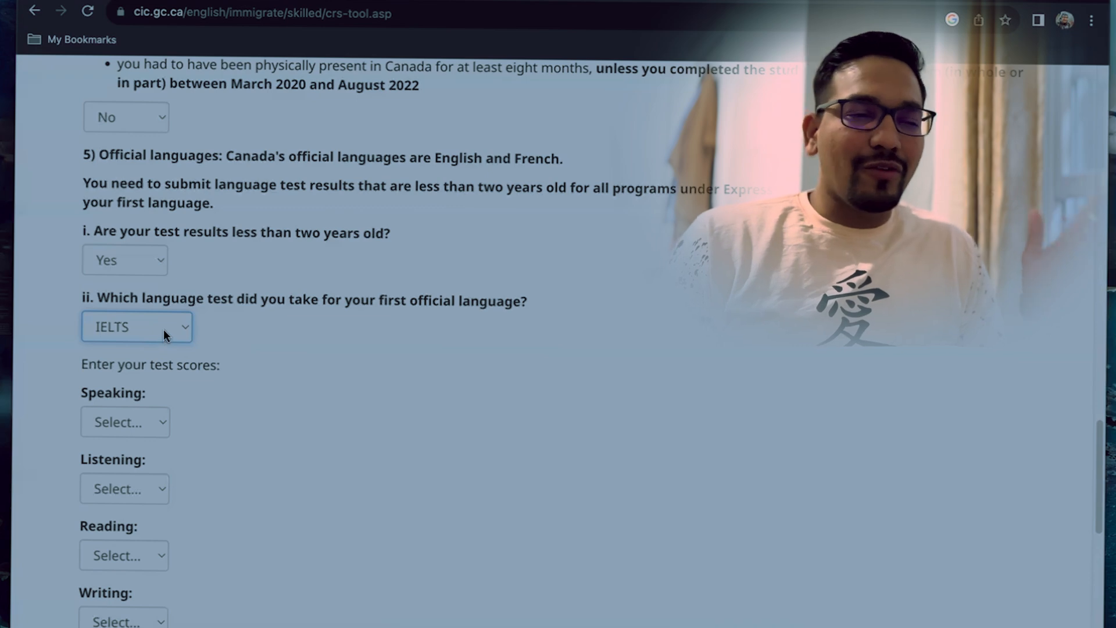
# Step: Enter the IELTS test scores: Speaking 6.0, Listening 6.0–7.0, Reading 6.0 and Writing 6.0
pyautogui.click(154, 423)
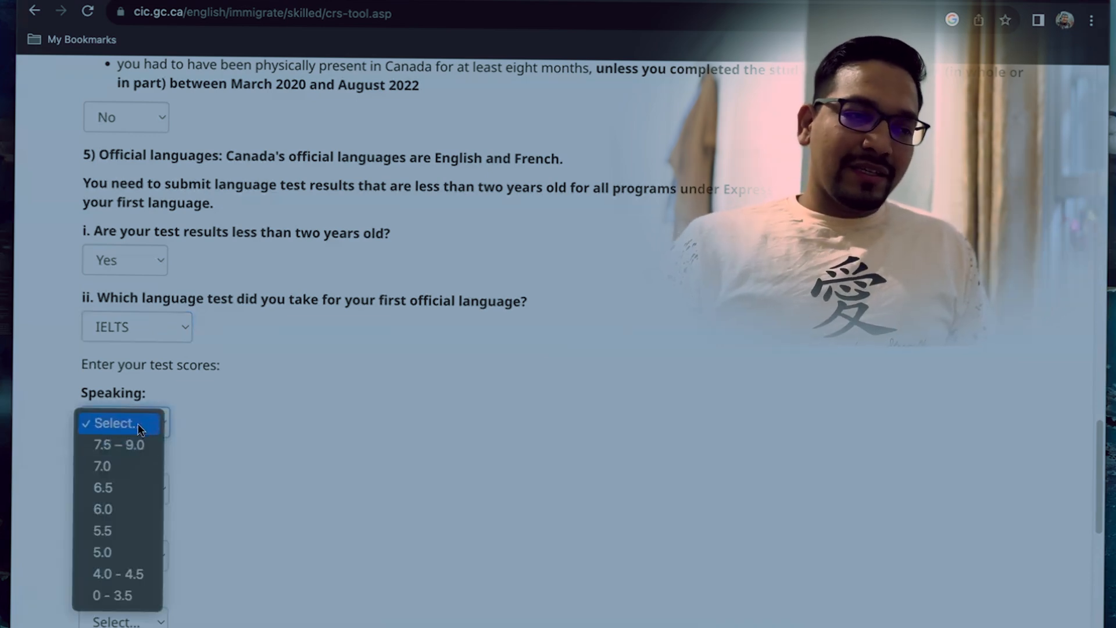
pyautogui.click(117, 507)
pyautogui.click(135, 486)
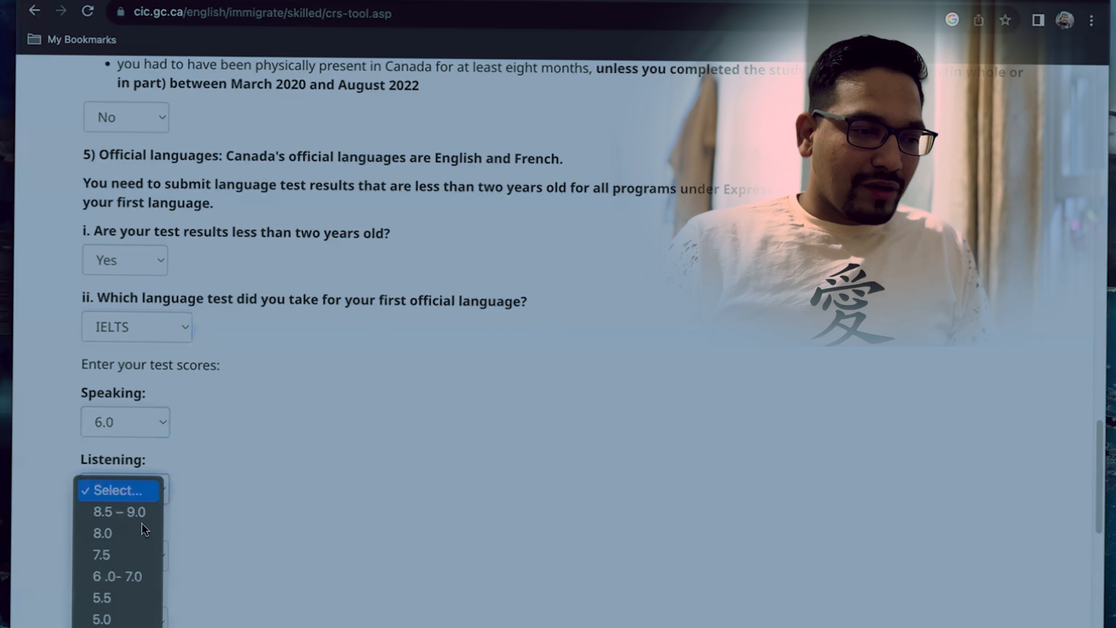
pyautogui.click(117, 576)
pyautogui.scroll(-2, 193, 488)
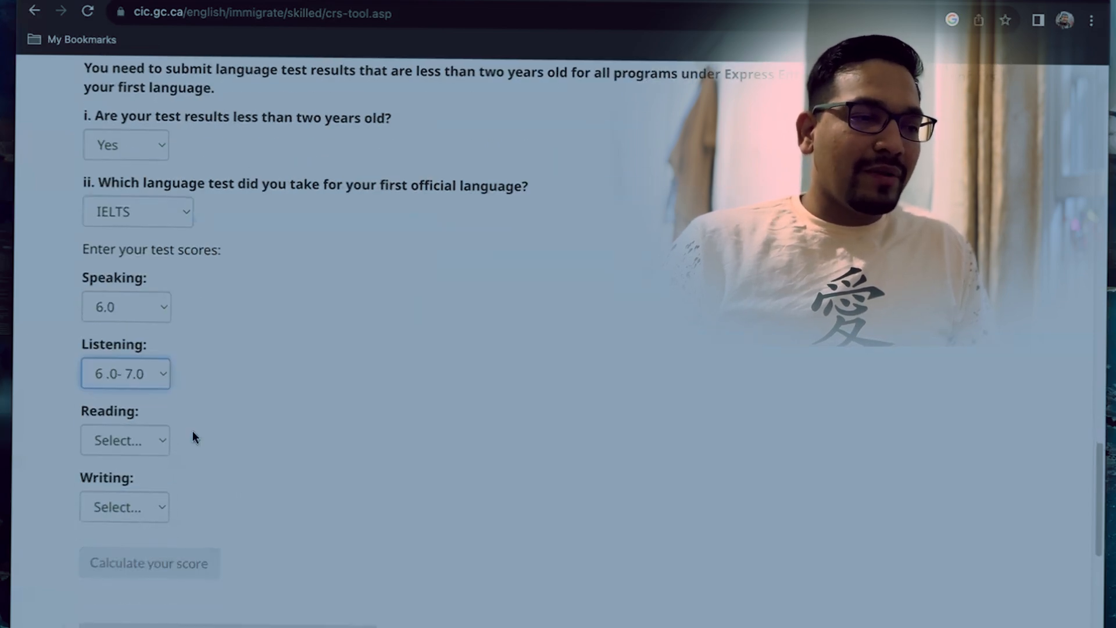
pyautogui.click(125, 446)
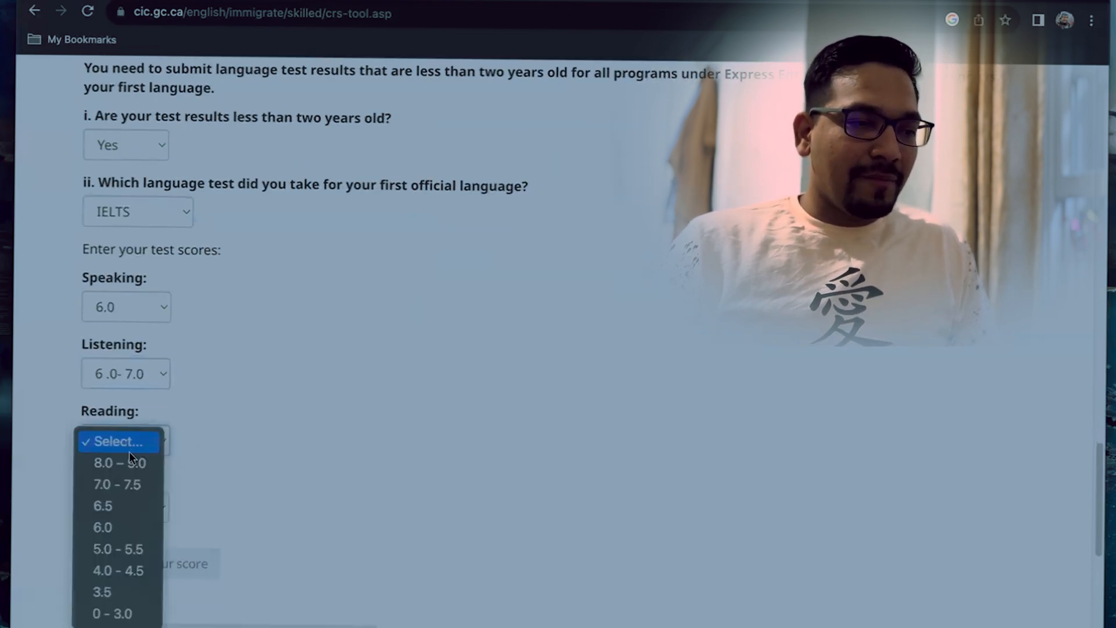
pyautogui.click(113, 525)
pyautogui.click(138, 507)
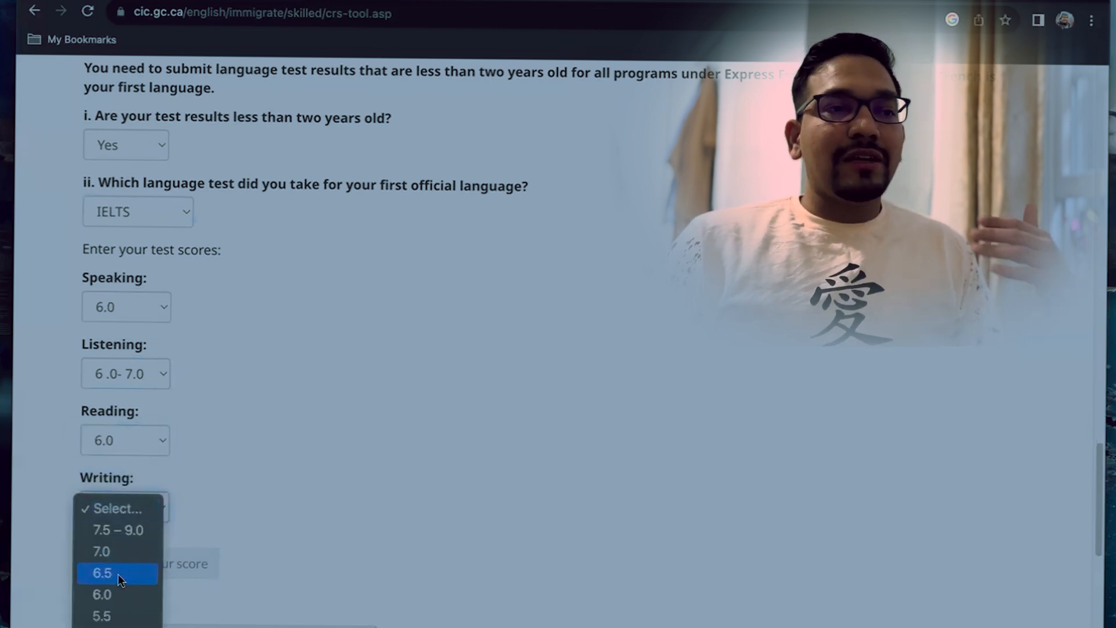
pyautogui.click(115, 588)
# Step: Search Google for "clb level" in a new tab and open Canada.ca's Language test equivalency charts page
pyautogui.hotkey('ctrl', 't')
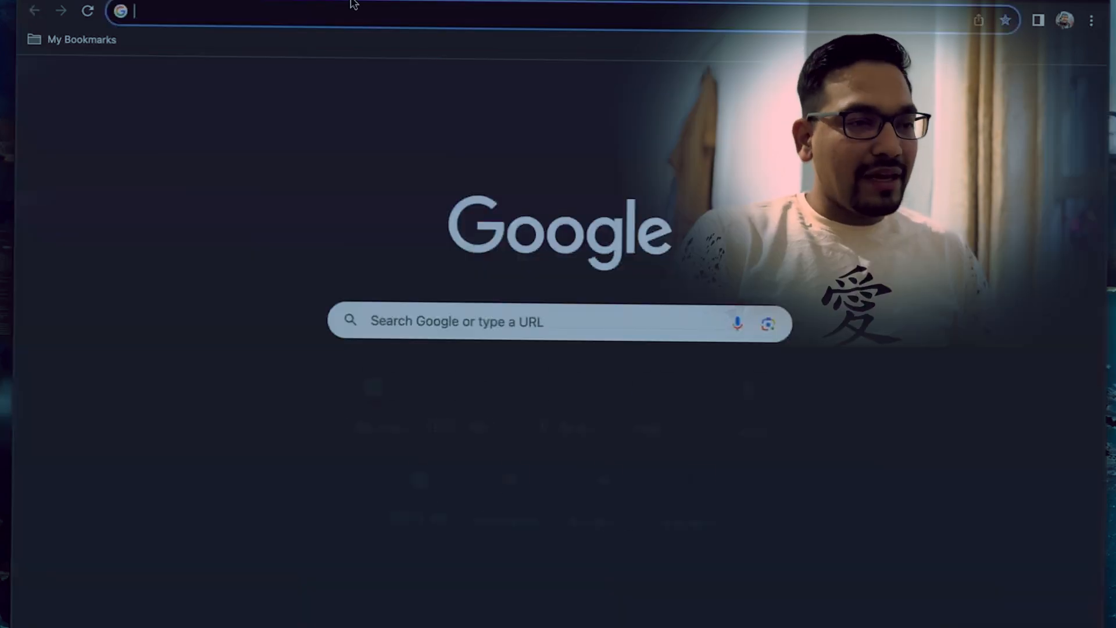
pyautogui.write('cl')
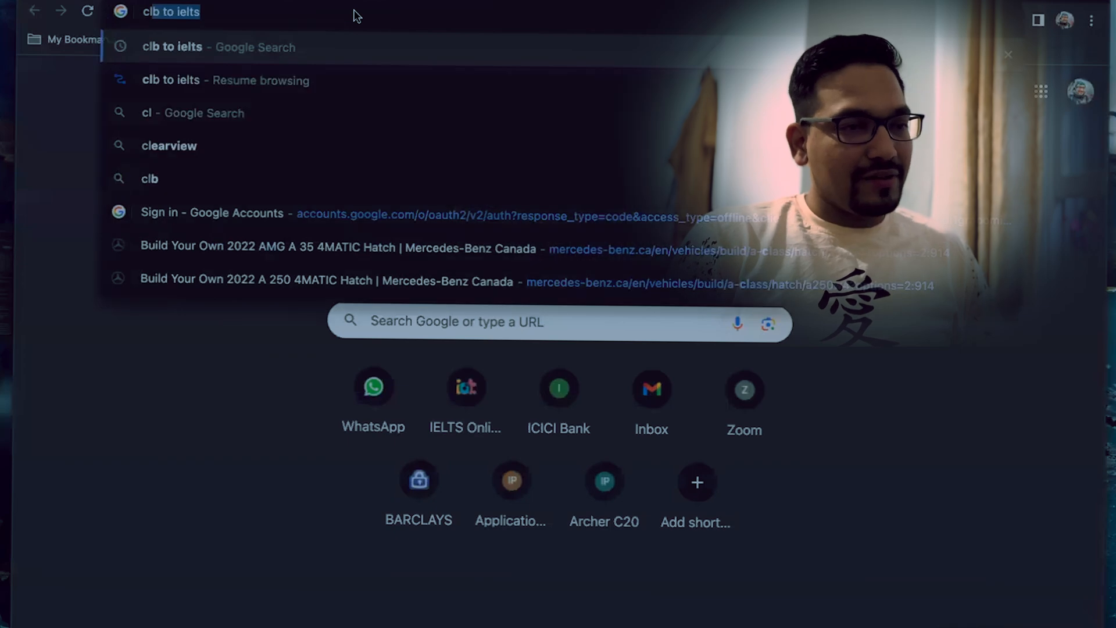
pyautogui.write('b level')
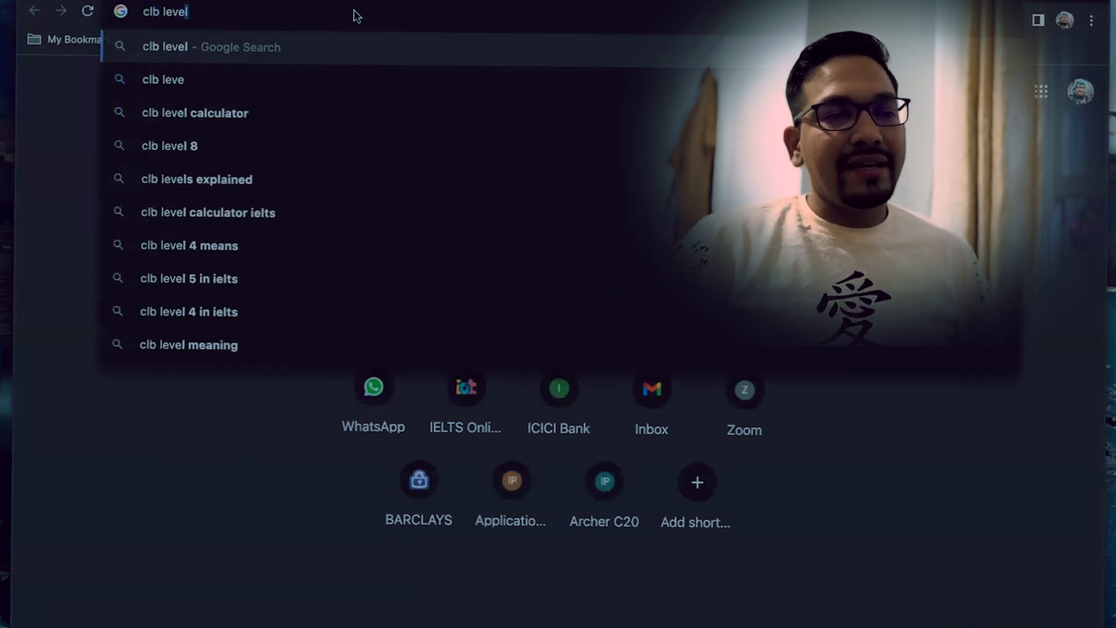
pyautogui.press('Return')
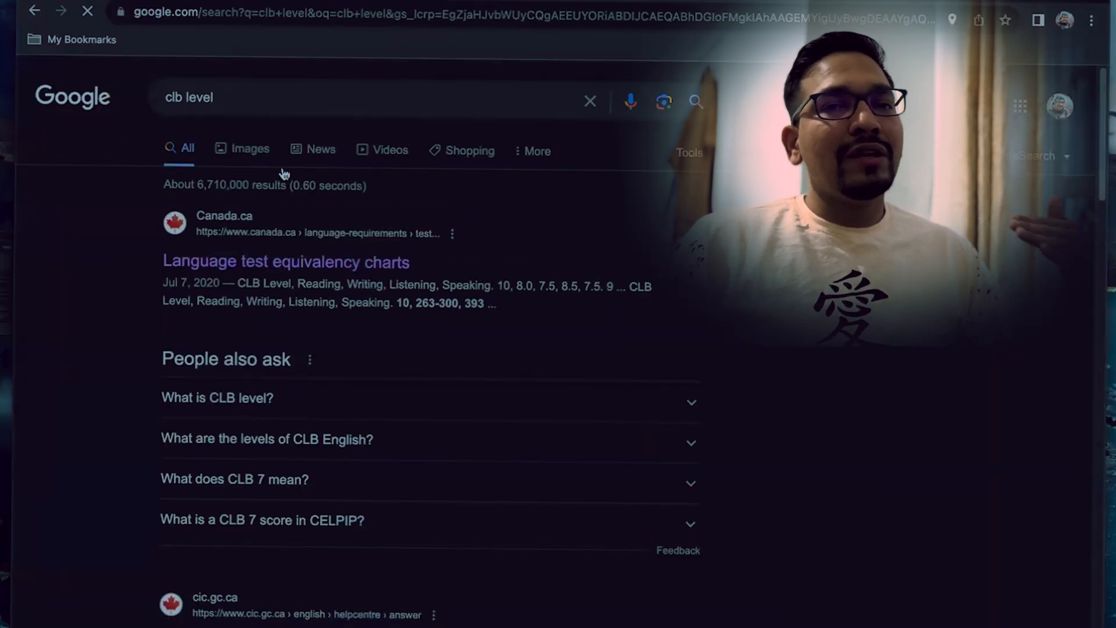
pyautogui.click(294, 266)
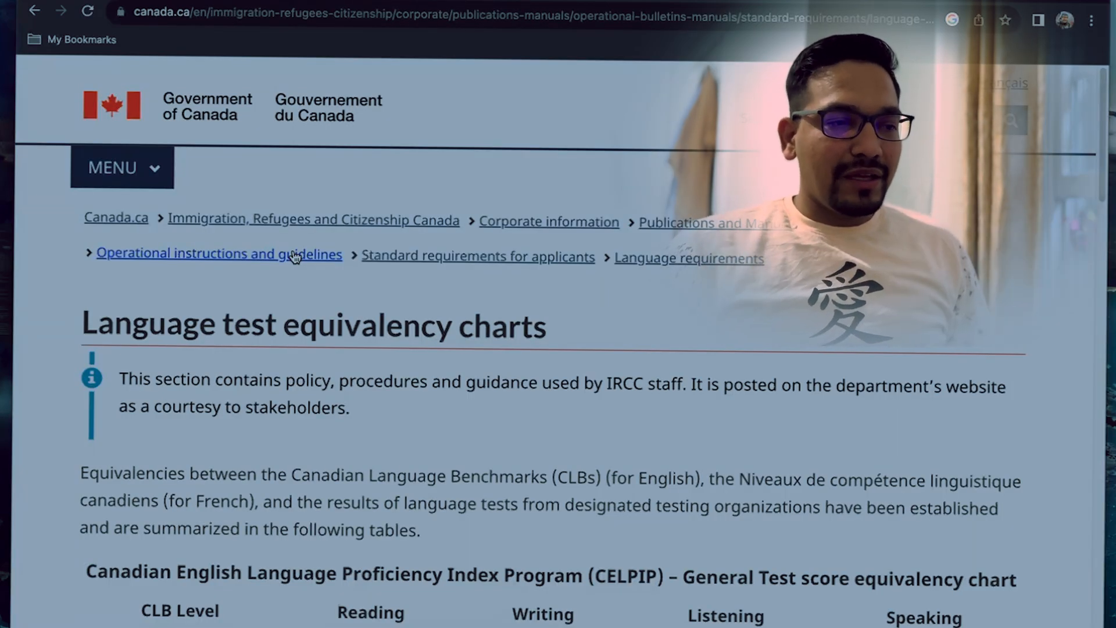
# Step: Examine the CELPIP and IELTS General Training equivalency charts, highlighting the IELTS scores for CLB levels 8 and 7
pyautogui.scroll(-5, 328, 296)
pyautogui.moveTo(147, 329); pyautogui.dragTo(273, 330)
pyautogui.scroll(-2, 190, 414)
pyautogui.click(206, 403)
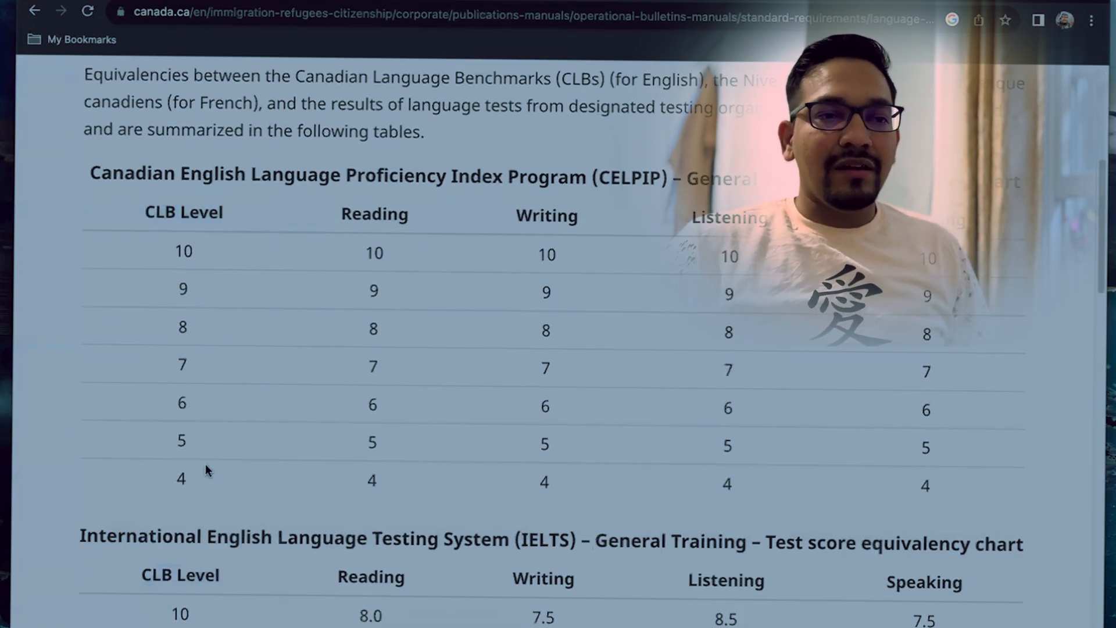
pyautogui.scroll(-6, 357, 421)
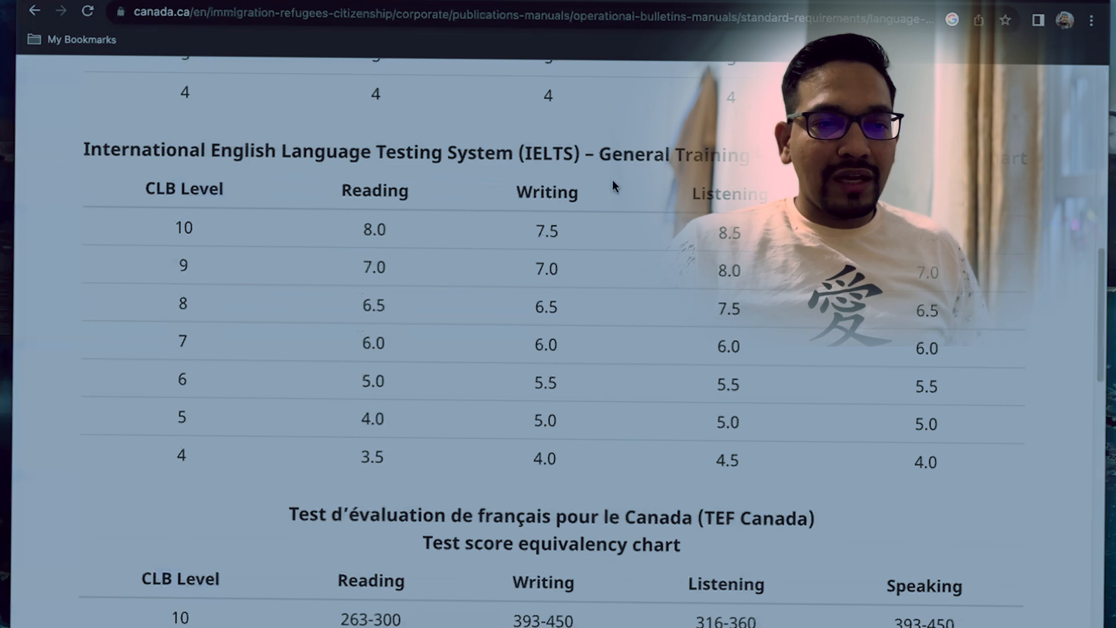
pyautogui.moveTo(517, 148); pyautogui.dragTo(675, 154)
pyautogui.moveTo(360, 305); pyautogui.dragTo(945, 311)
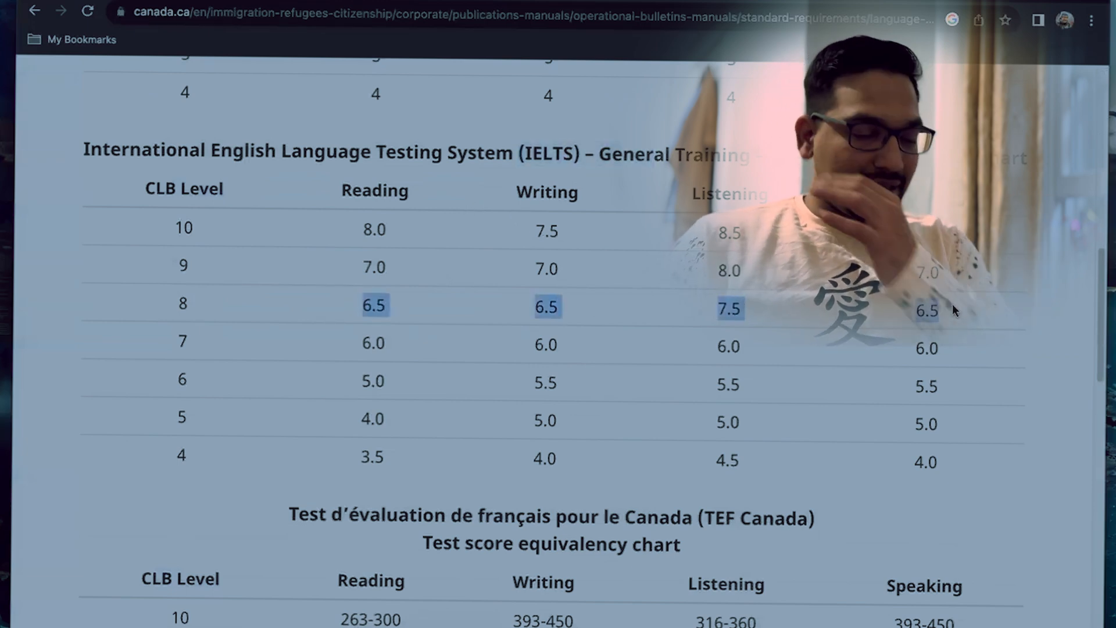
pyautogui.click(173, 304)
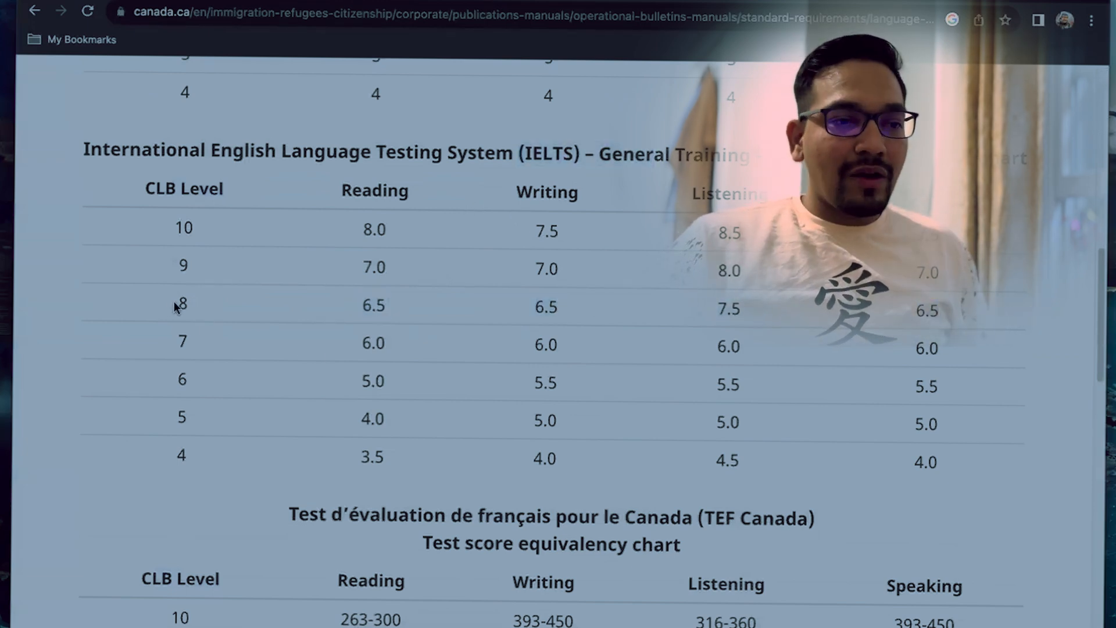
pyautogui.doubleClick(373, 343)
pyautogui.keyDown('shift'); pyautogui.click(931, 358); pyautogui.keyUp('shift')
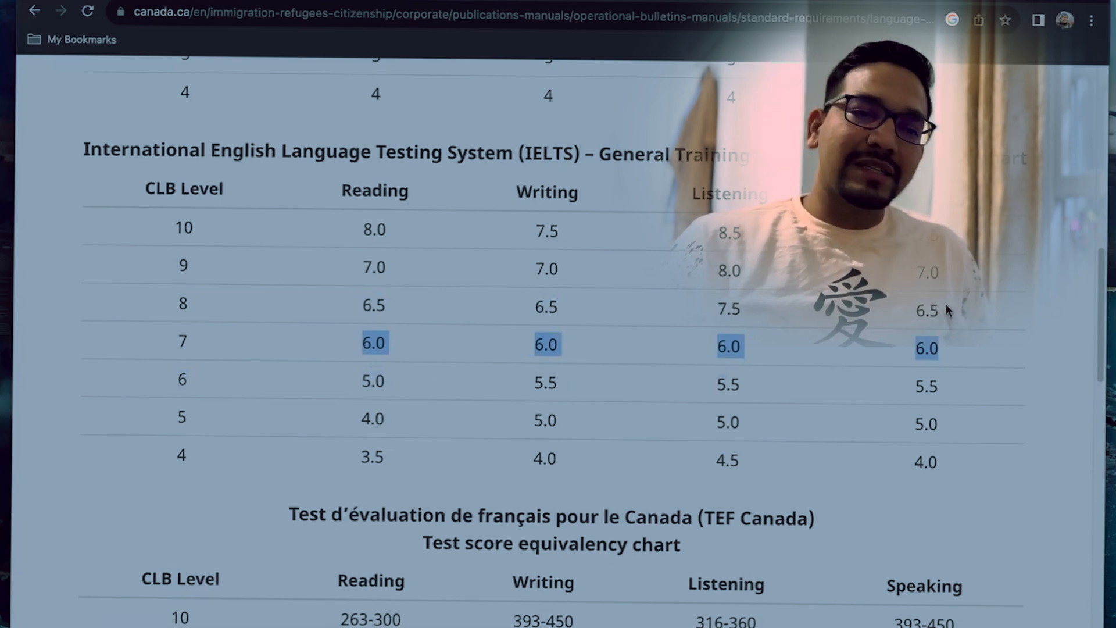
pyautogui.moveTo(946, 303); pyautogui.dragTo(800, 307)
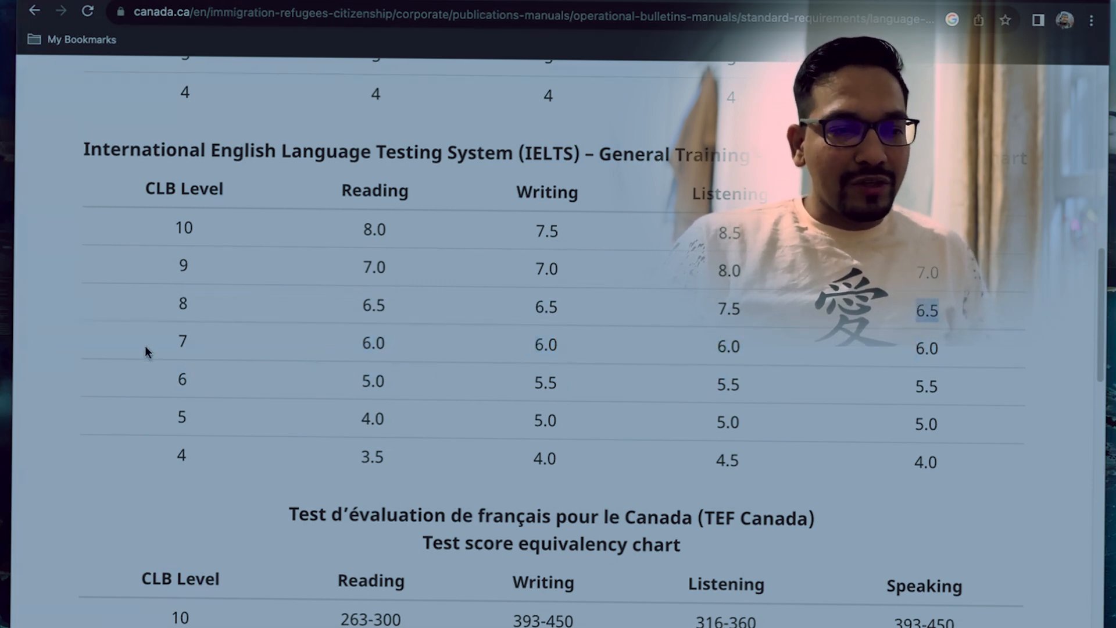
pyautogui.moveTo(170, 337); pyautogui.dragTo(260, 354)
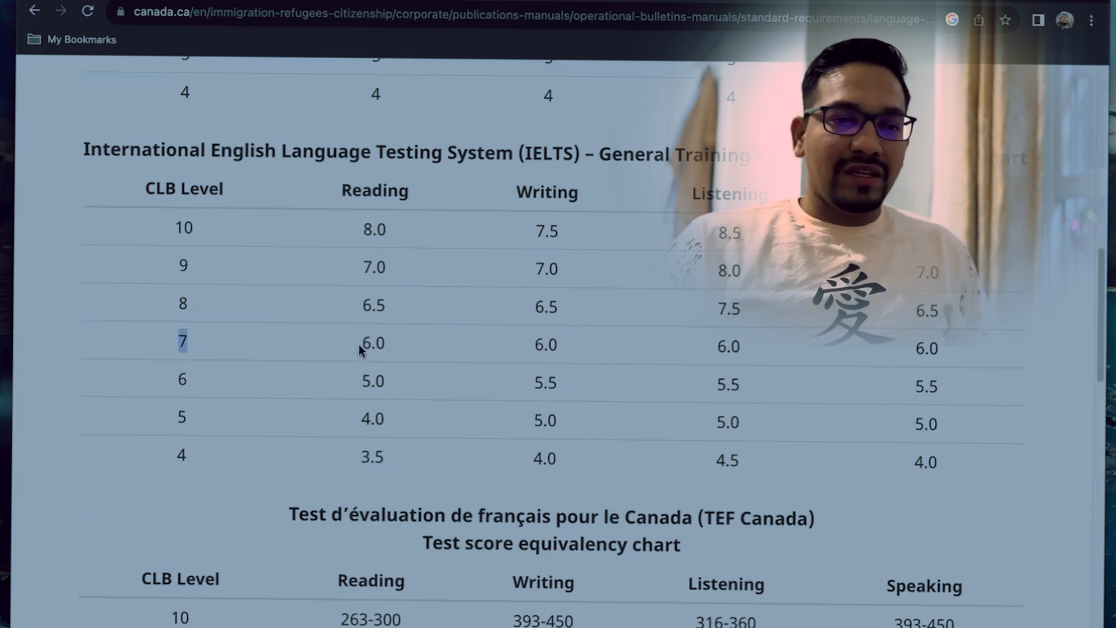
pyautogui.moveTo(888, 315); pyautogui.dragTo(969, 343)
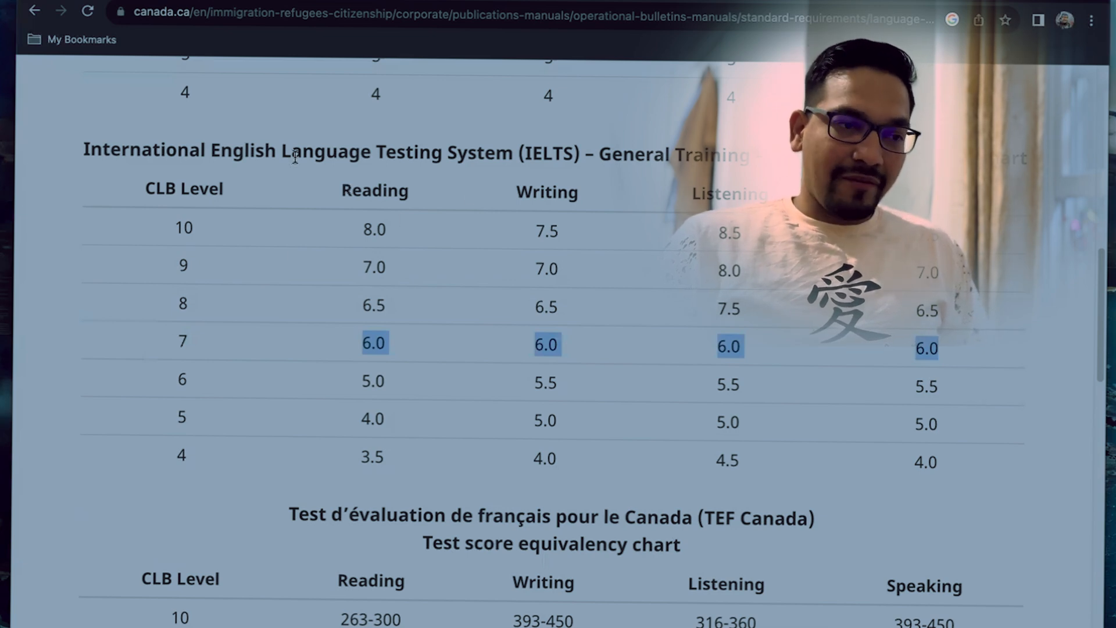
# Step: Check the IELTS scores entered in the CRS questionnaire and highlight the CLB 9 row of the IELTS equivalency chart for comparison
pyautogui.hotkey('ctrl', 'Tab')
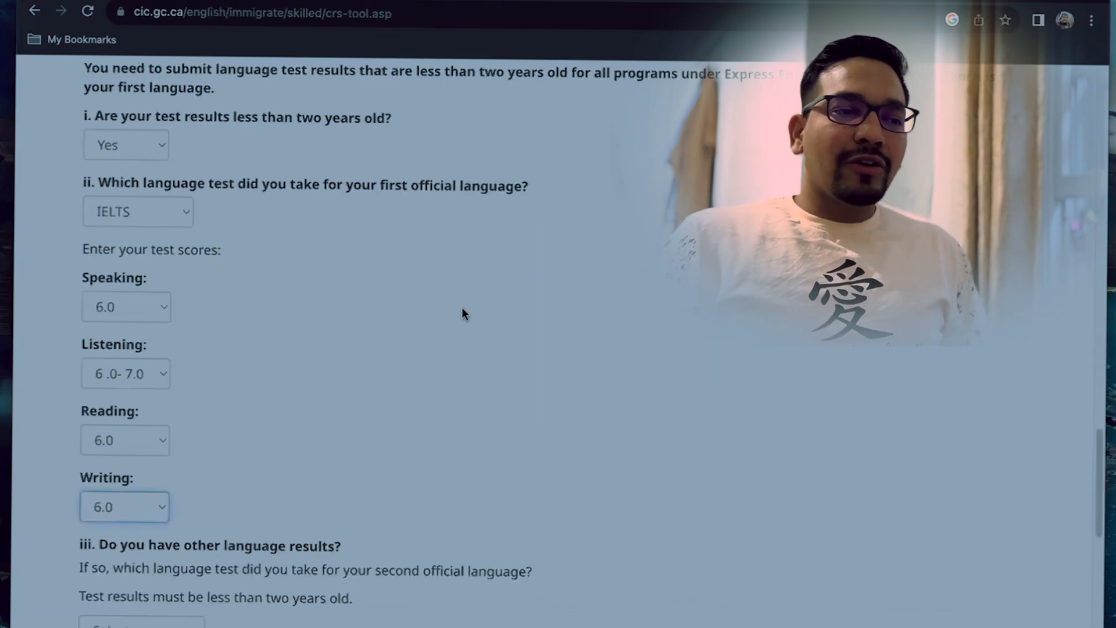
pyautogui.scroll(-2, 453, 314)
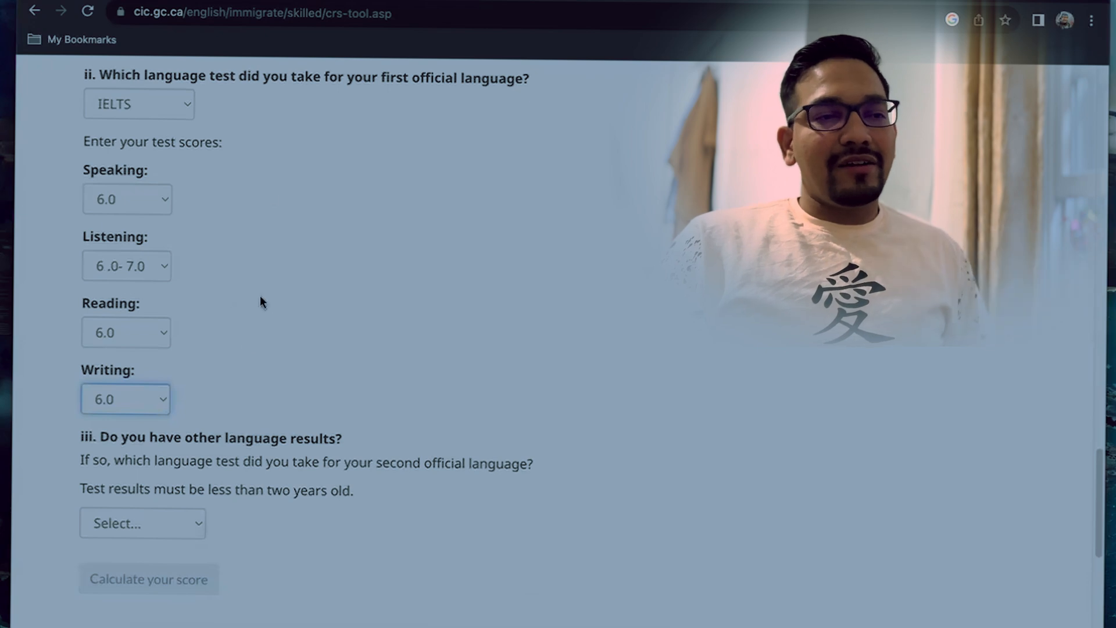
pyautogui.hotkey('ctrl', 'shift', 'Tab')
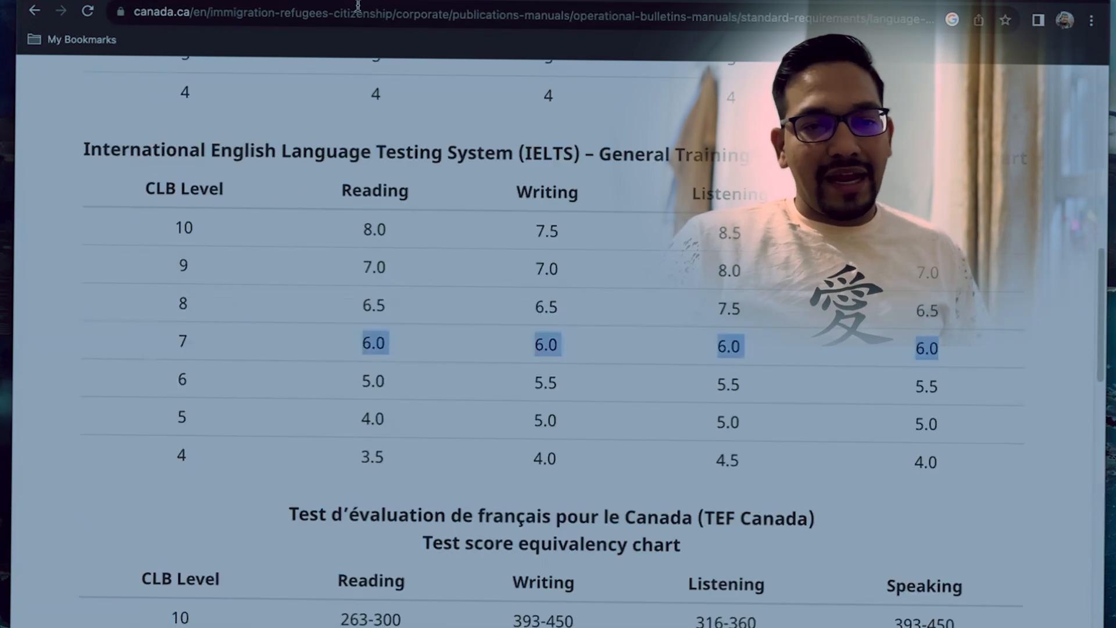
pyautogui.moveTo(163, 269); pyautogui.dragTo(952, 264)
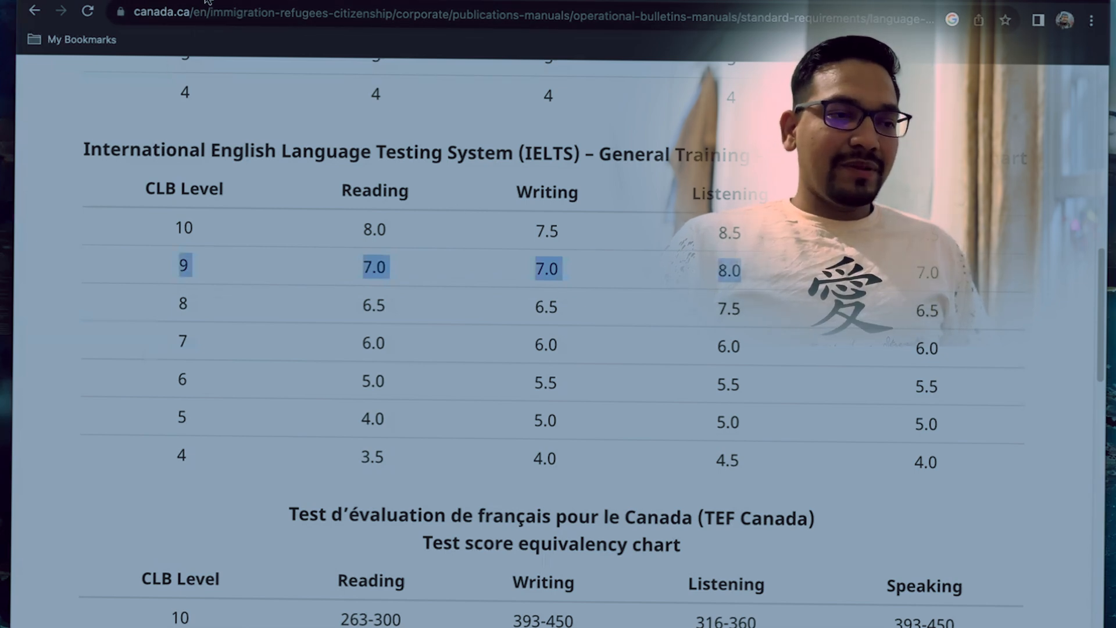
# Step: Return to the CRS questionnaire and set the second official language test to not applicable
pyautogui.hotkey('ctrl', 'Tab')
pyautogui.scroll(-4, 398, 265)
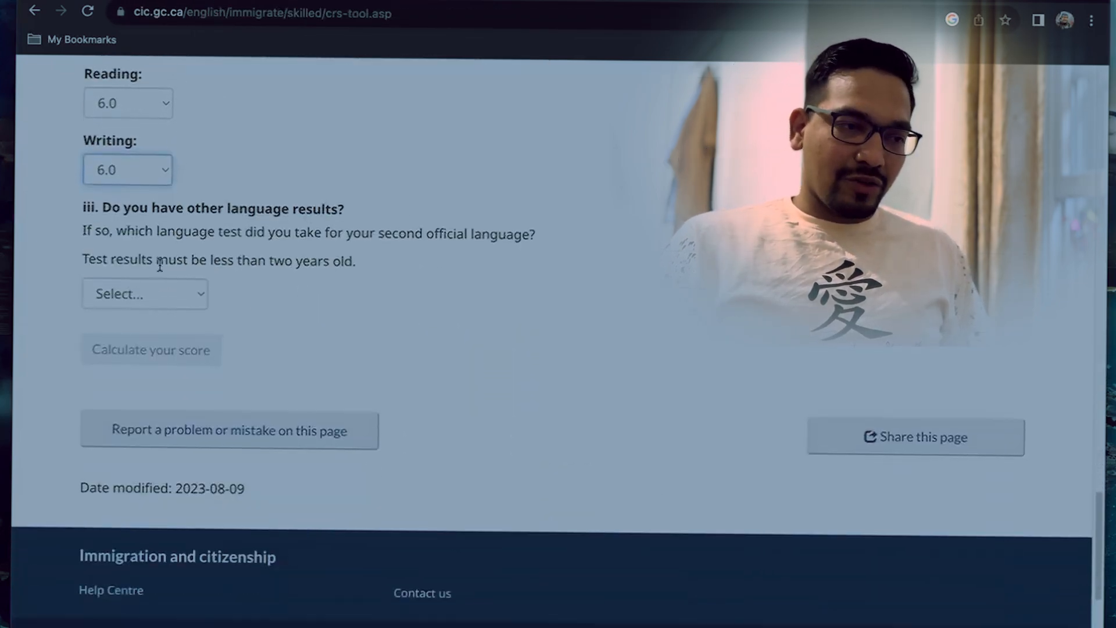
pyautogui.click(162, 286)
pyautogui.click(150, 359)
pyautogui.scroll(-2, 203, 242)
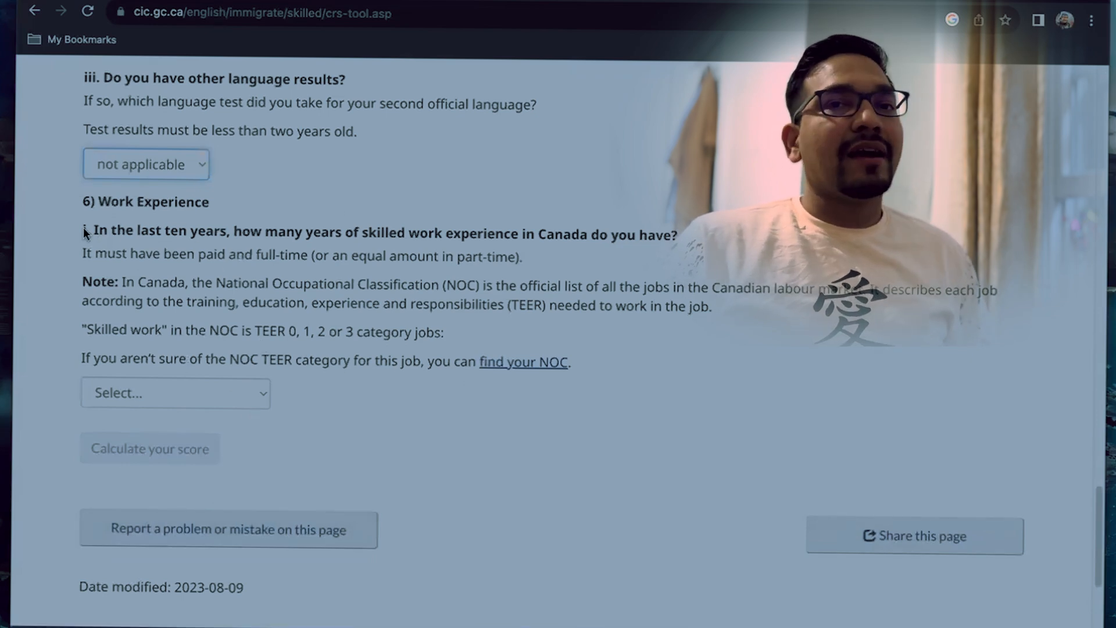
# Step: Set skilled work experience in Canada to None or less than a year and foreign skilled work experience to 3 years or more
pyautogui.moveTo(81, 230); pyautogui.dragTo(691, 246)
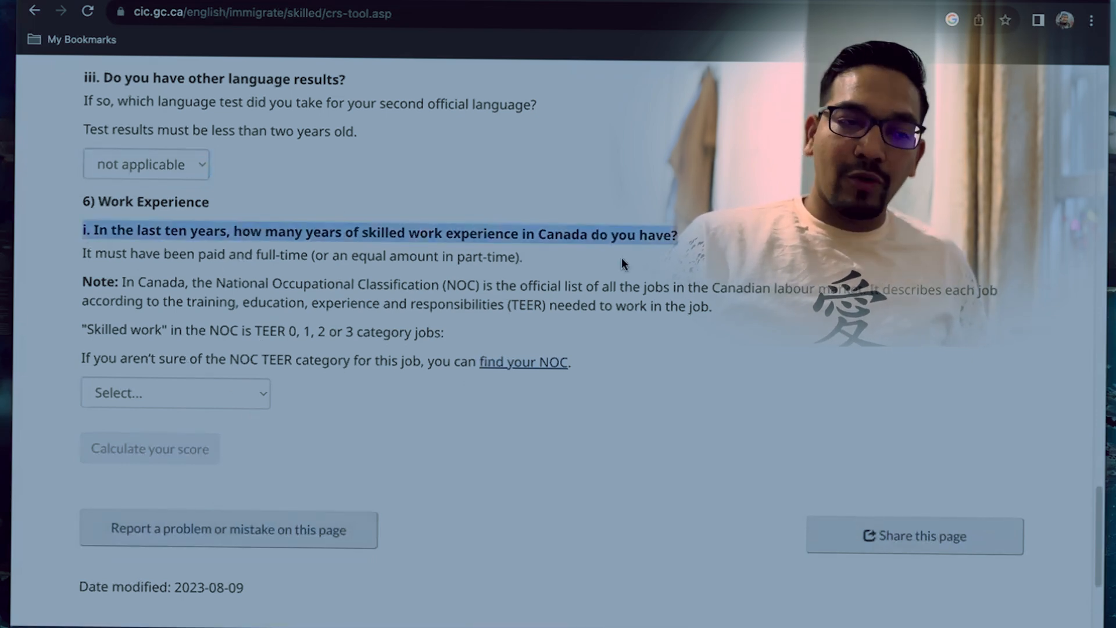
pyautogui.click(230, 391)
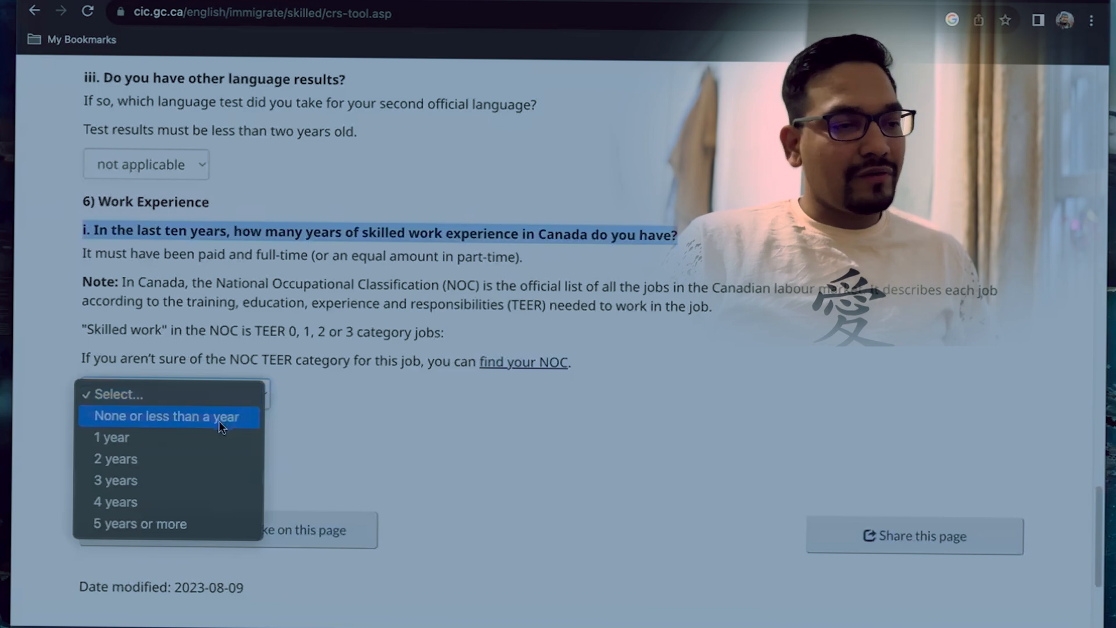
pyautogui.click(219, 420)
pyautogui.scroll(-2, 229, 389)
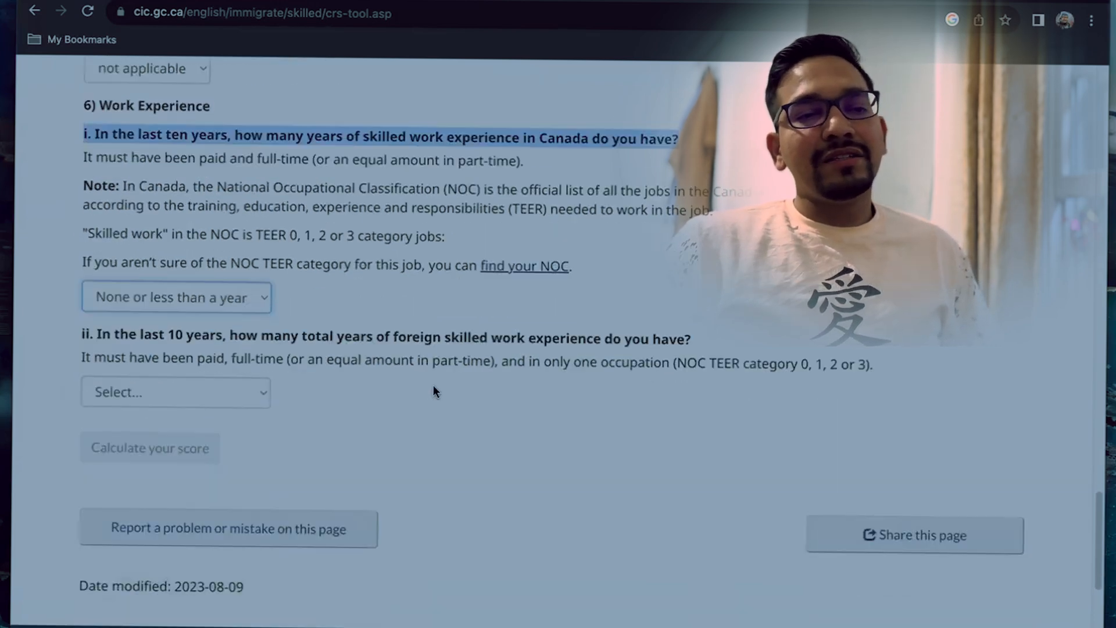
pyautogui.click(229, 395)
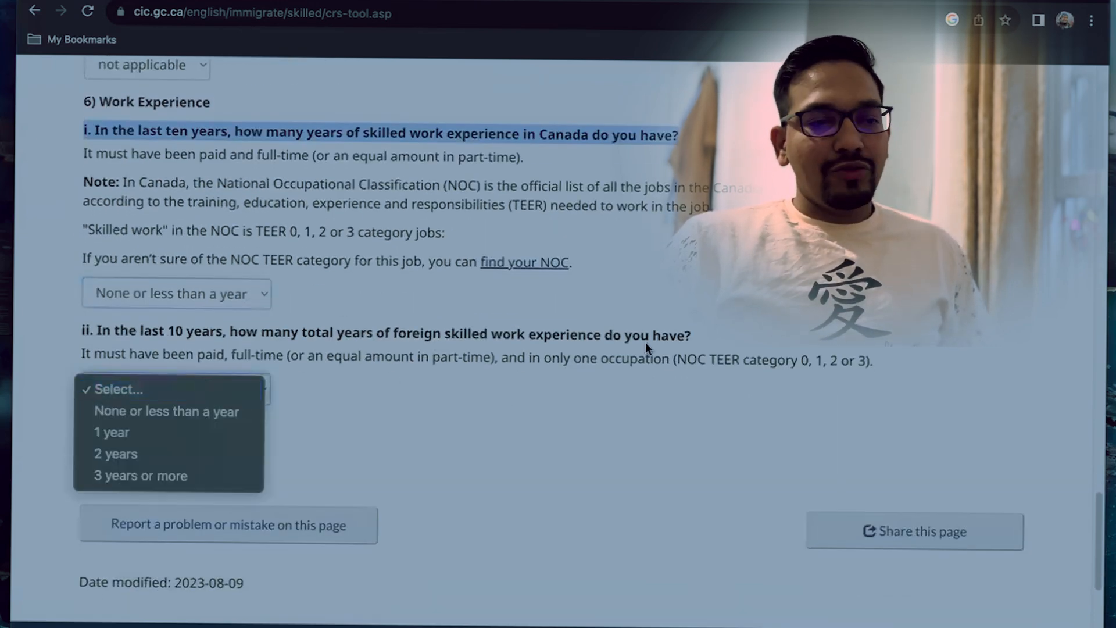
pyautogui.click(236, 477)
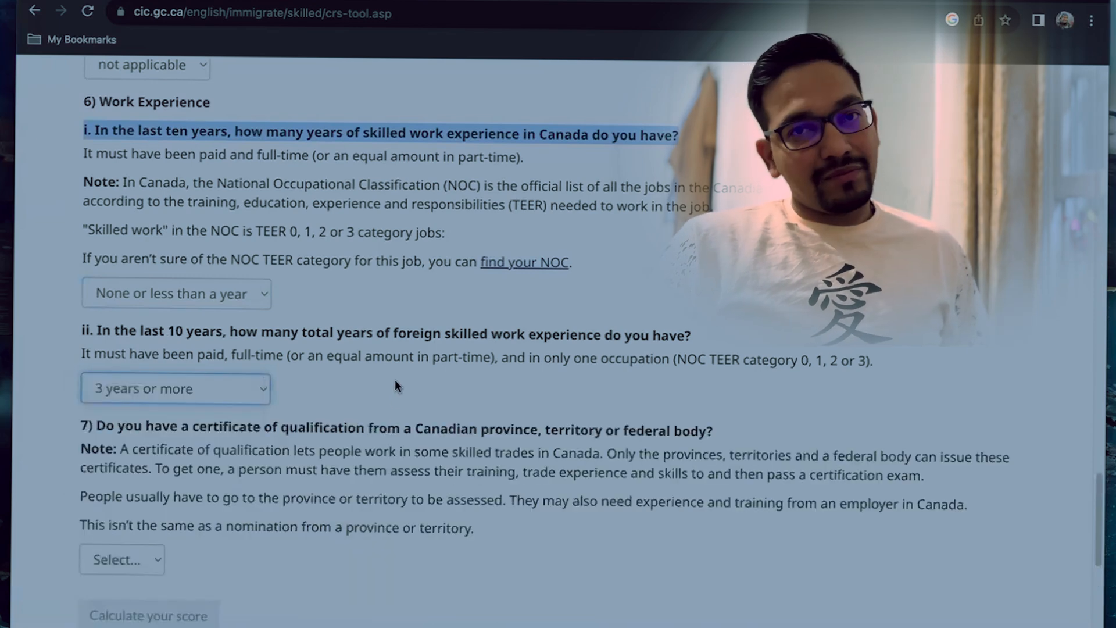
# Step: Search the web for "certificate of qualification" in a new tab and open the cic.gc.ca answer about the Federal Skilled Trades Program
pyautogui.scroll(-1, 399, 382)
pyautogui.scroll(-1, 406, 381)
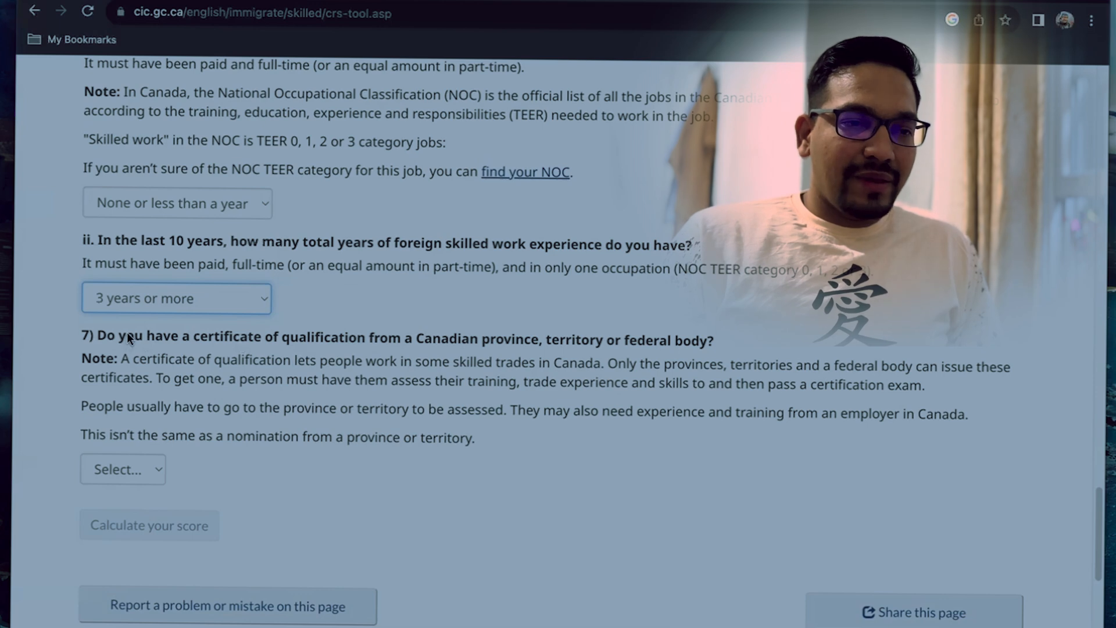
pyautogui.scroll(-1, 119, 345)
pyautogui.moveTo(193, 298); pyautogui.dragTo(367, 299)
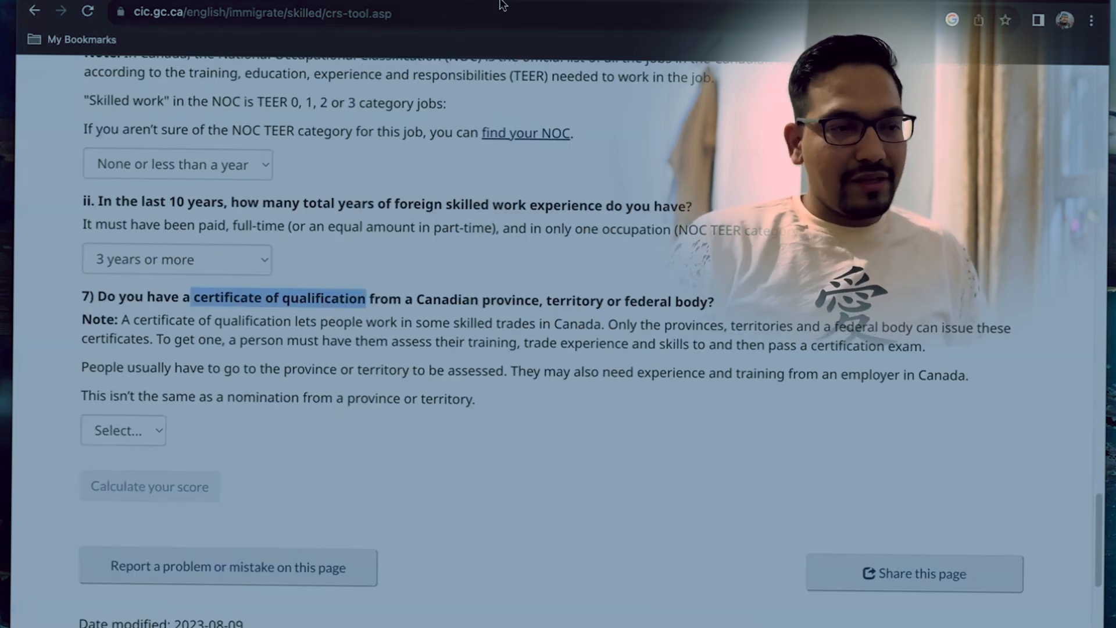
pyautogui.hotkey('ctrl', 'c')
pyautogui.hotkey('ctrl', 't')
pyautogui.hotkey('ctrl', 'v')
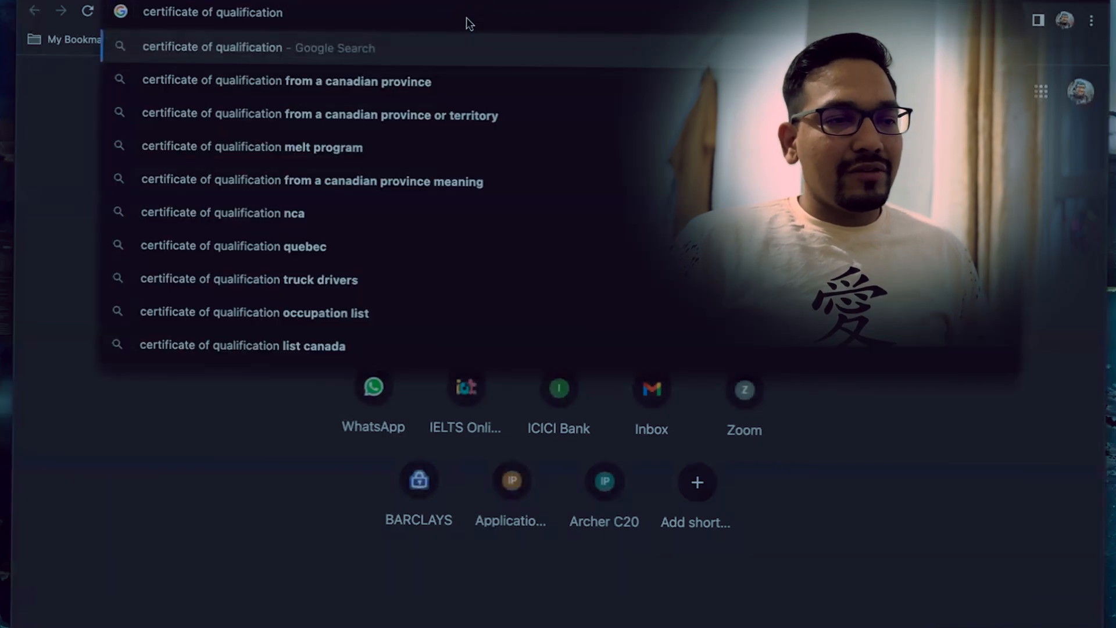
pyautogui.press('Return')
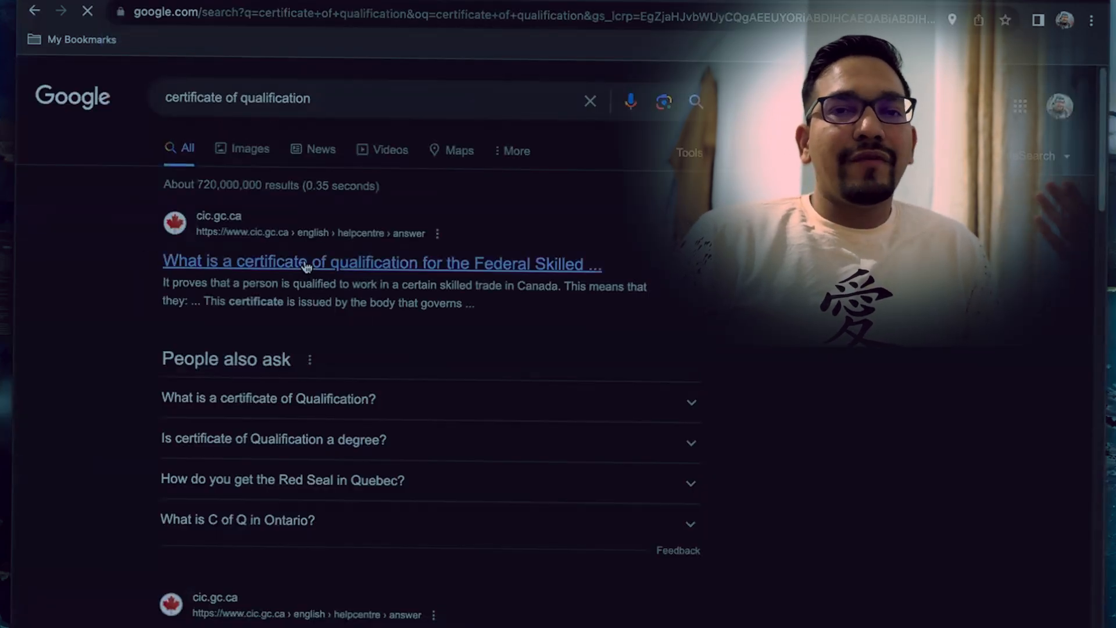
pyautogui.click(305, 262)
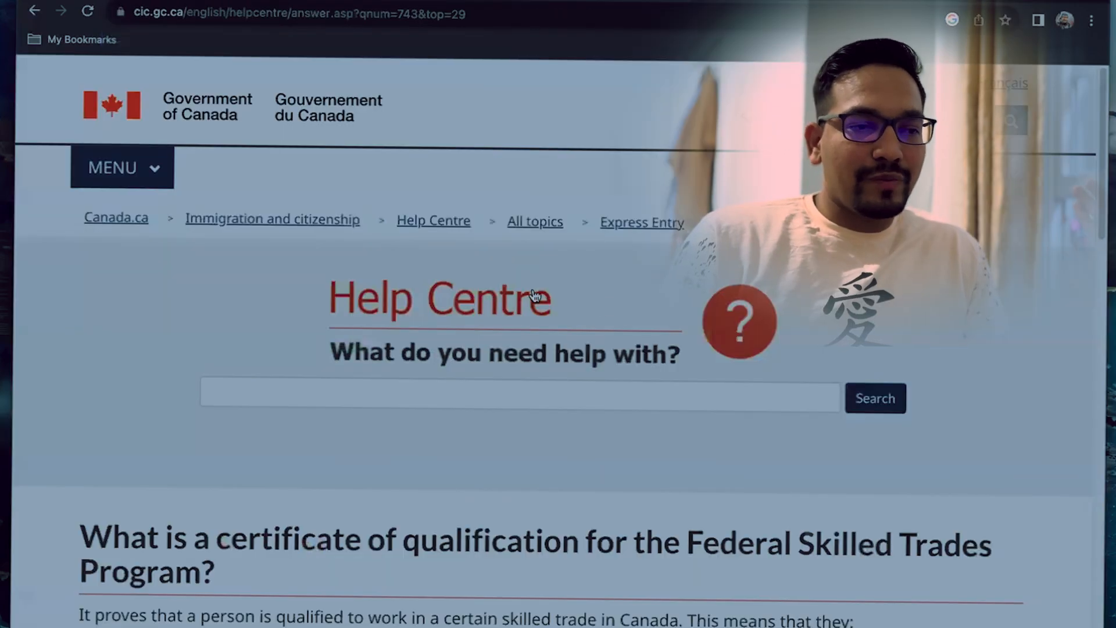
# Step: Read the skilled trades eligibility requirements and highlight the list of skilled trades NOC groups
pyautogui.scroll(-8, 499, 295)
pyautogui.scroll(-6, 647, 350)
pyautogui.scroll(-7, 648, 350)
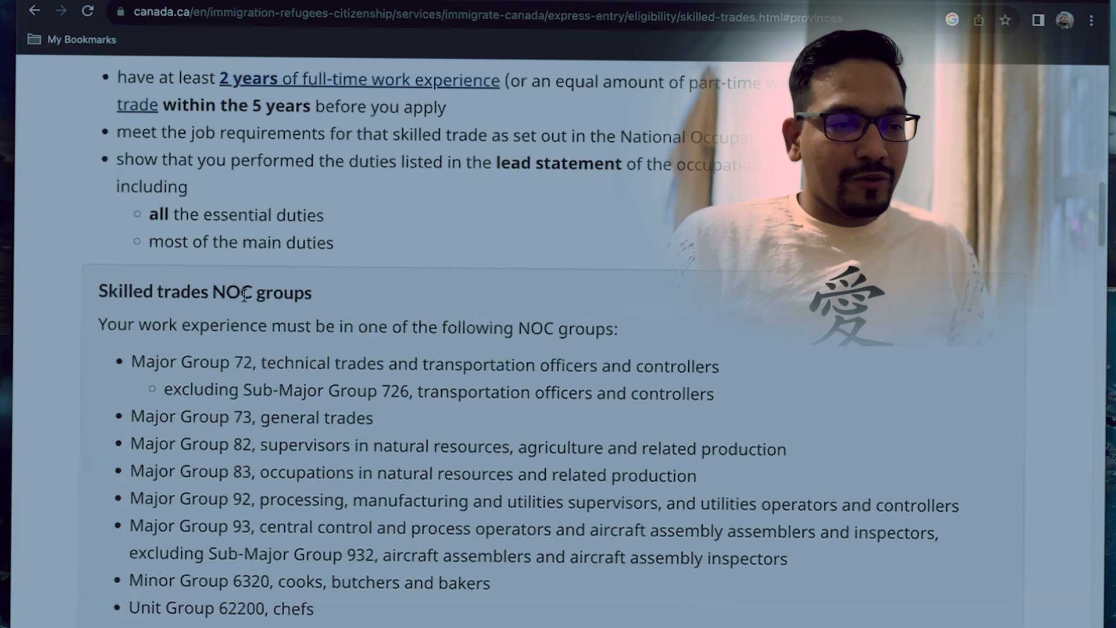
pyautogui.moveTo(99, 291); pyautogui.dragTo(315, 294)
pyautogui.click(378, 412)
pyautogui.moveTo(361, 604); pyautogui.dragTo(121, 339)
pyautogui.click(260, 402)
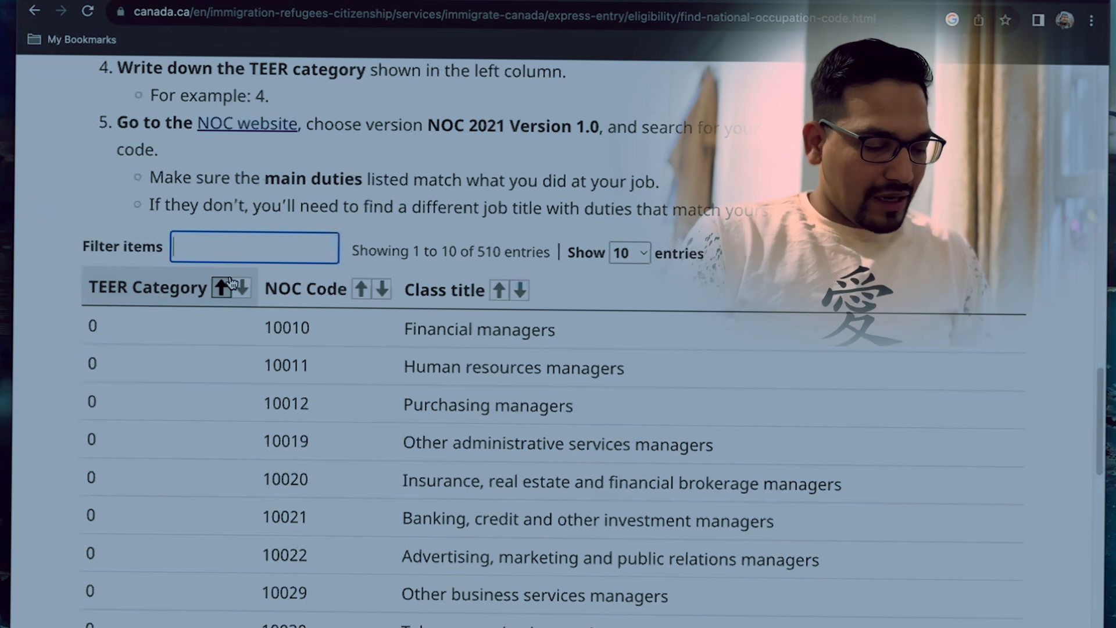
# Step: Filter the NOC code table by "soft" and highlight the code for Software engineers and designers
pyautogui.write('sopf')
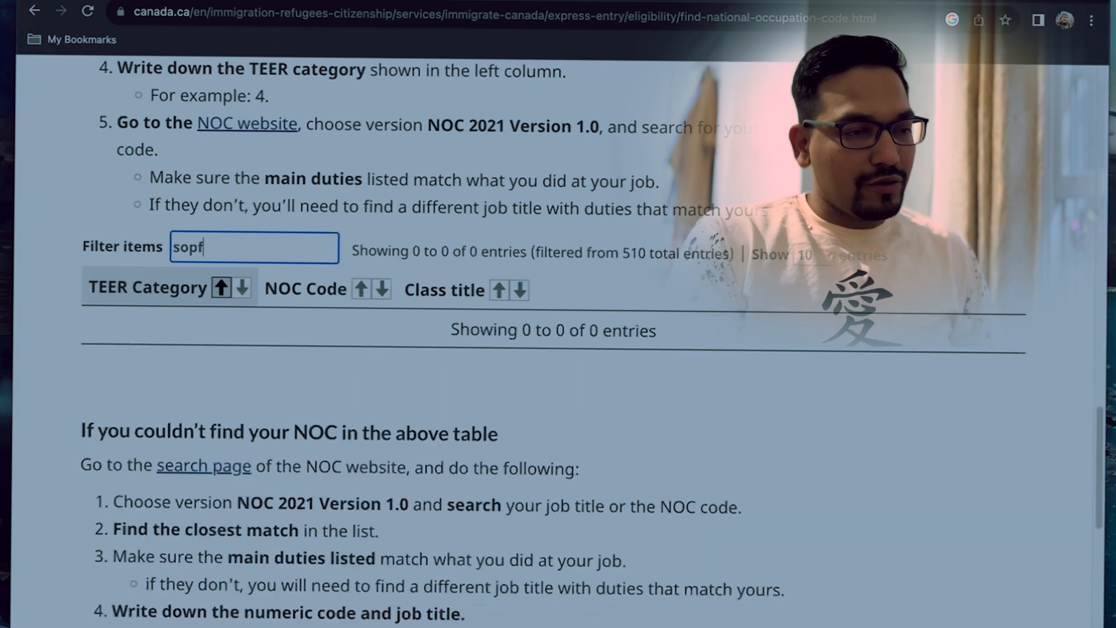
pyautogui.press('BackSpace')
pyautogui.press('BackSpace')
pyautogui.write('fty')
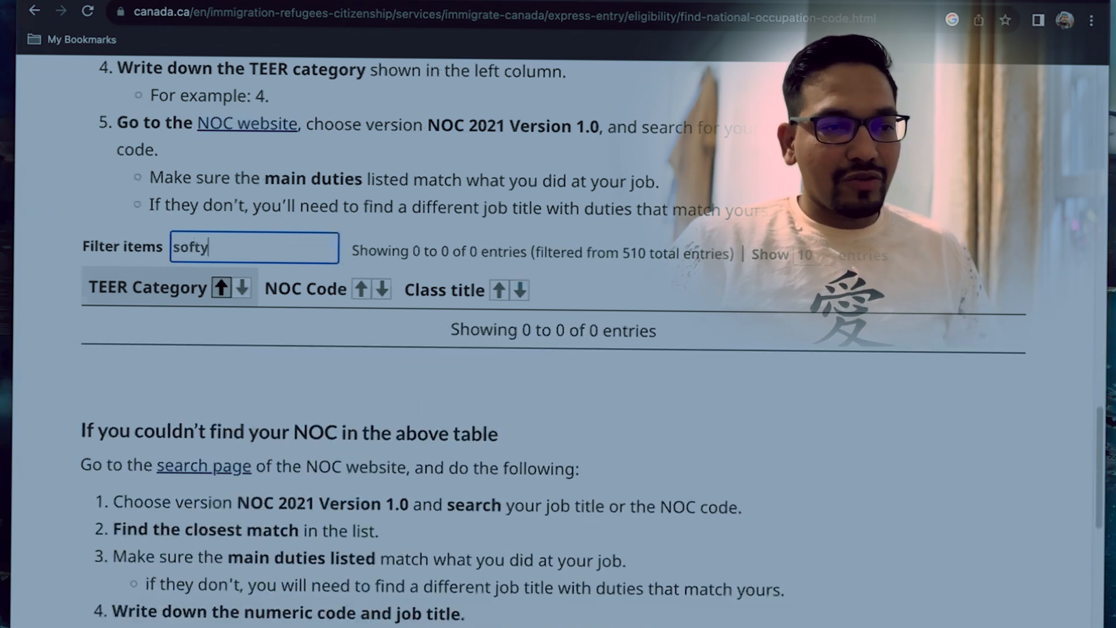
pyautogui.press('BackSpace')
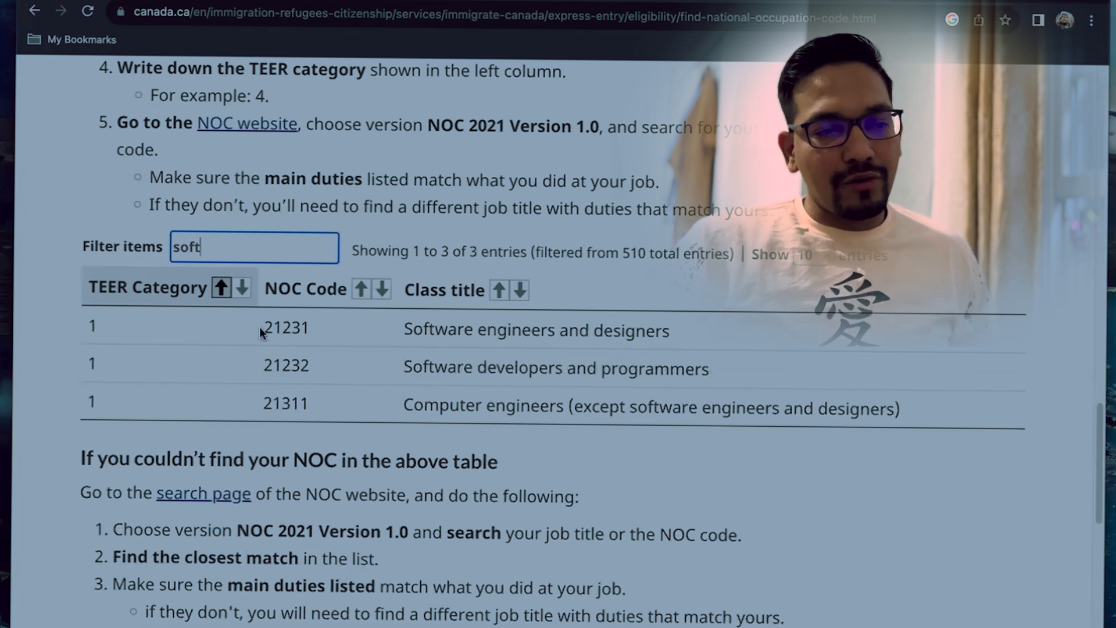
pyautogui.moveTo(261, 326); pyautogui.dragTo(312, 329)
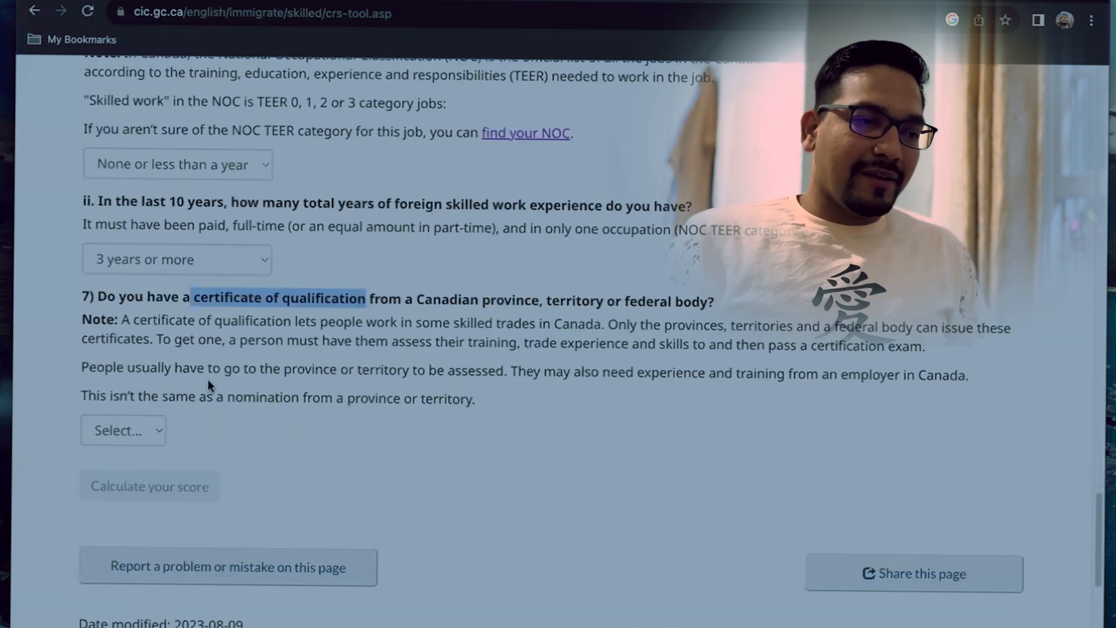
# Step: Return to the CRS questionnaire and answer No to the certificate of qualification question
pyautogui.scroll(-1, 285, 355)
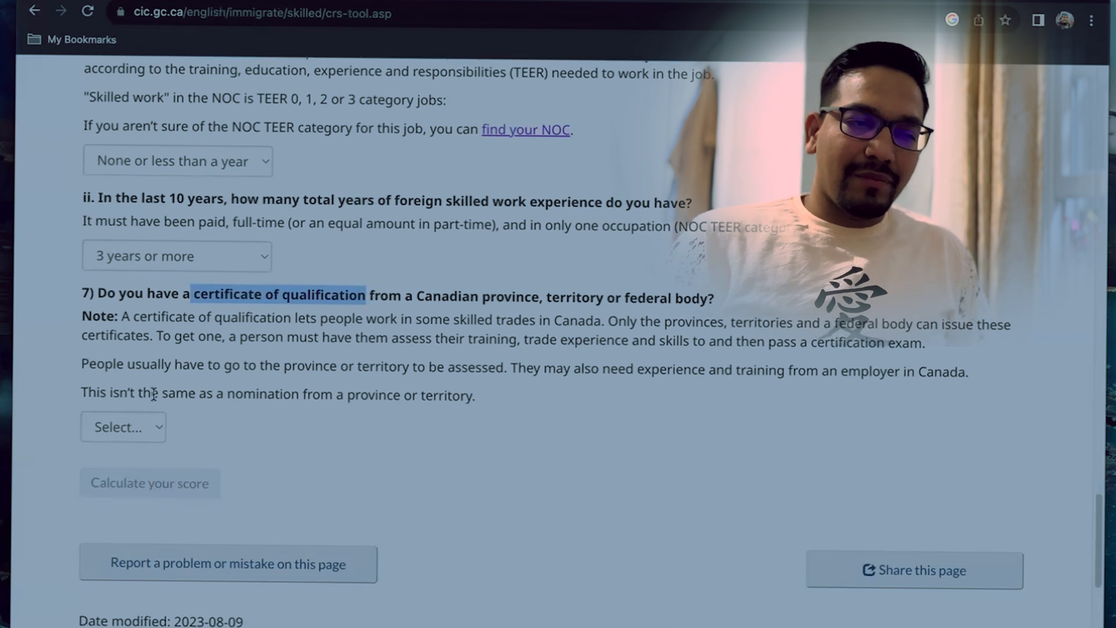
pyautogui.click(141, 434)
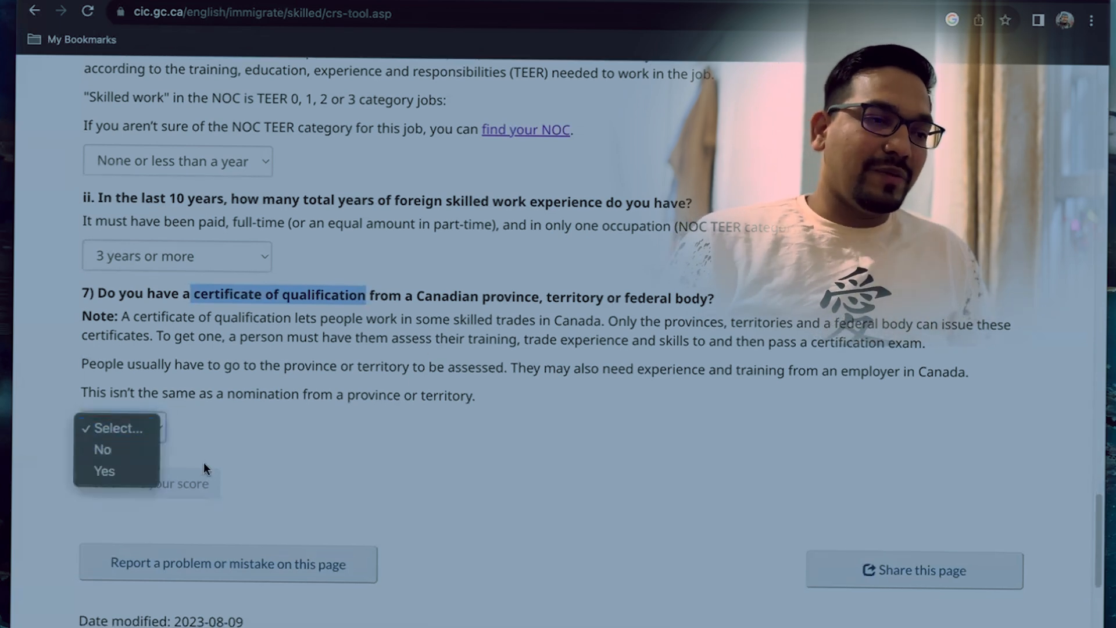
pyautogui.click(138, 450)
# Step: Highlight question 8 about a valid job offer supported by a Labour Market Impact Assessment and answer it No
pyautogui.scroll(-2, 173, 424)
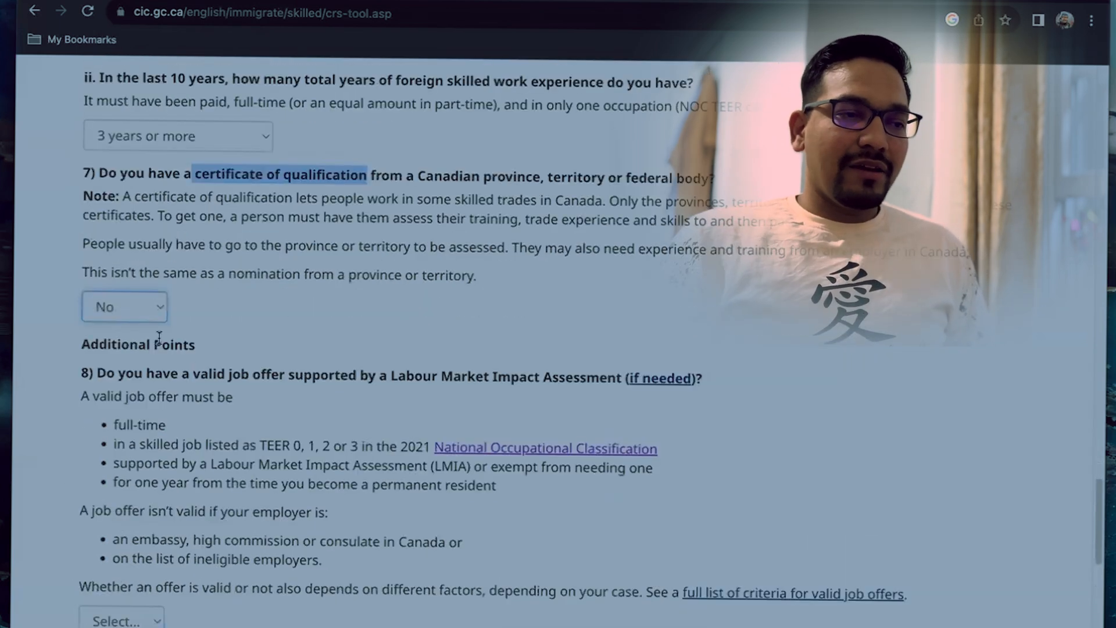
pyautogui.scroll(-5, 116, 281)
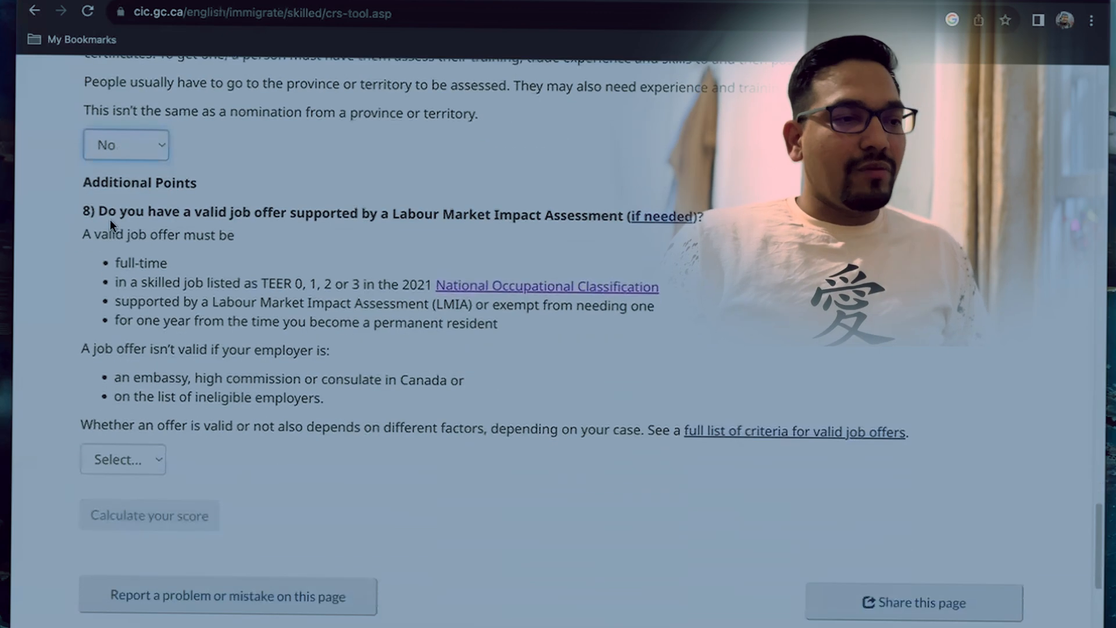
pyautogui.moveTo(100, 199); pyautogui.dragTo(536, 224)
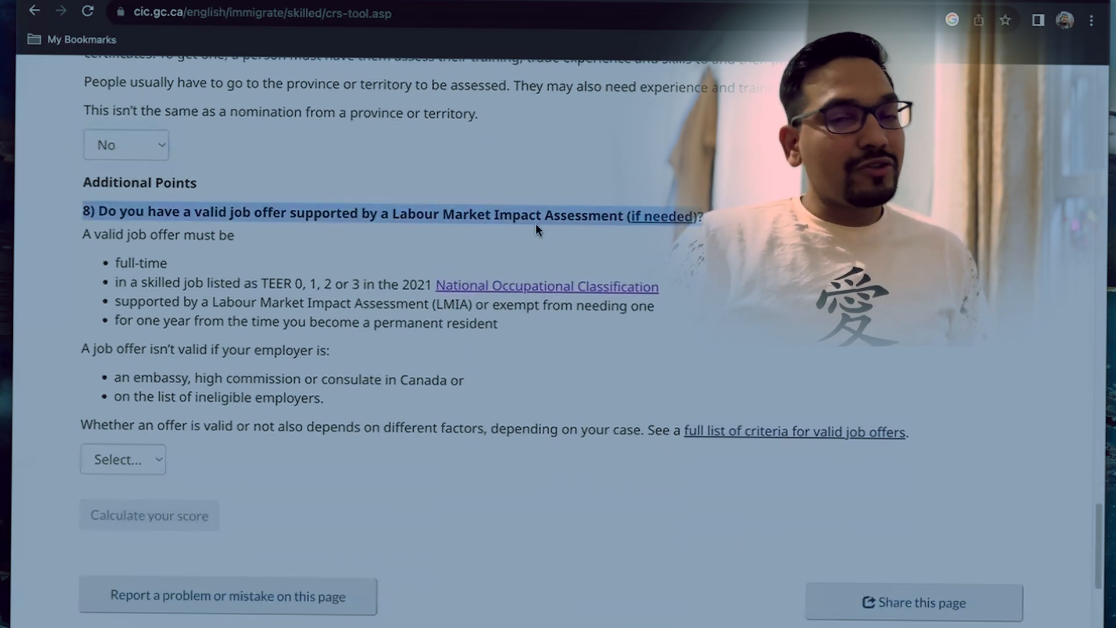
pyautogui.click(149, 456)
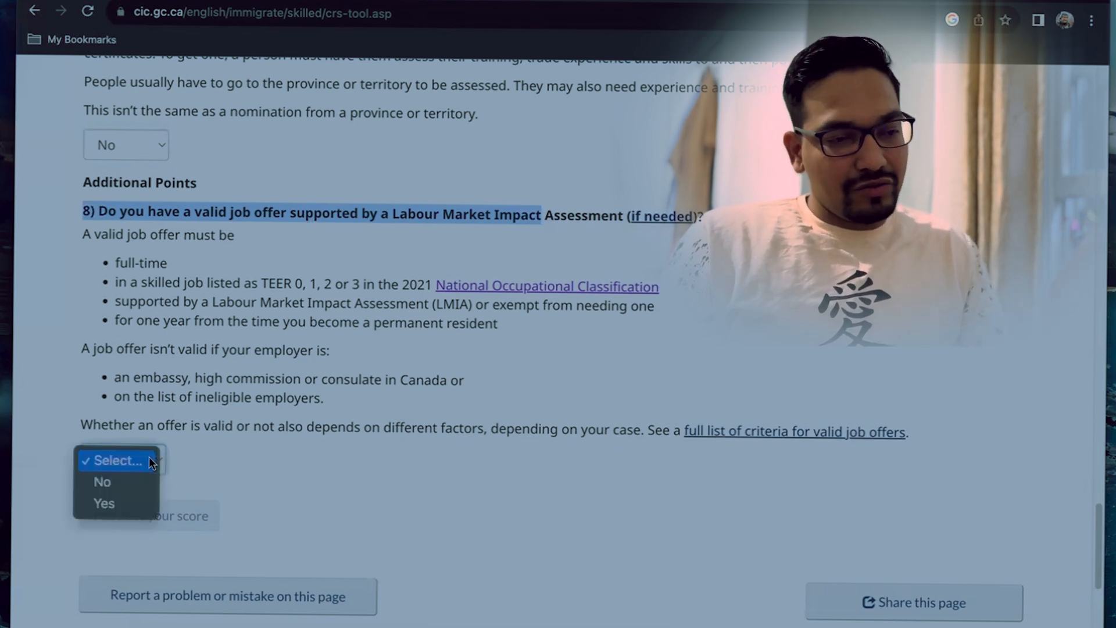
pyautogui.click(105, 482)
# Step: Answer No to question 9 about a nomination certificate from a province or territory
pyautogui.scroll(-2, 315, 443)
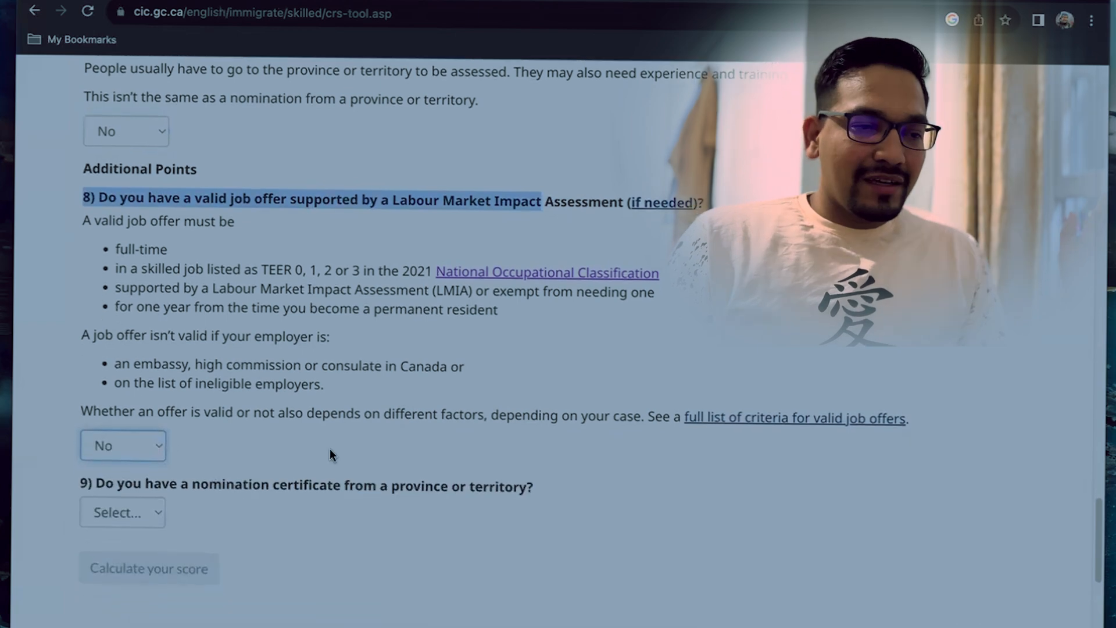
pyautogui.click(140, 469)
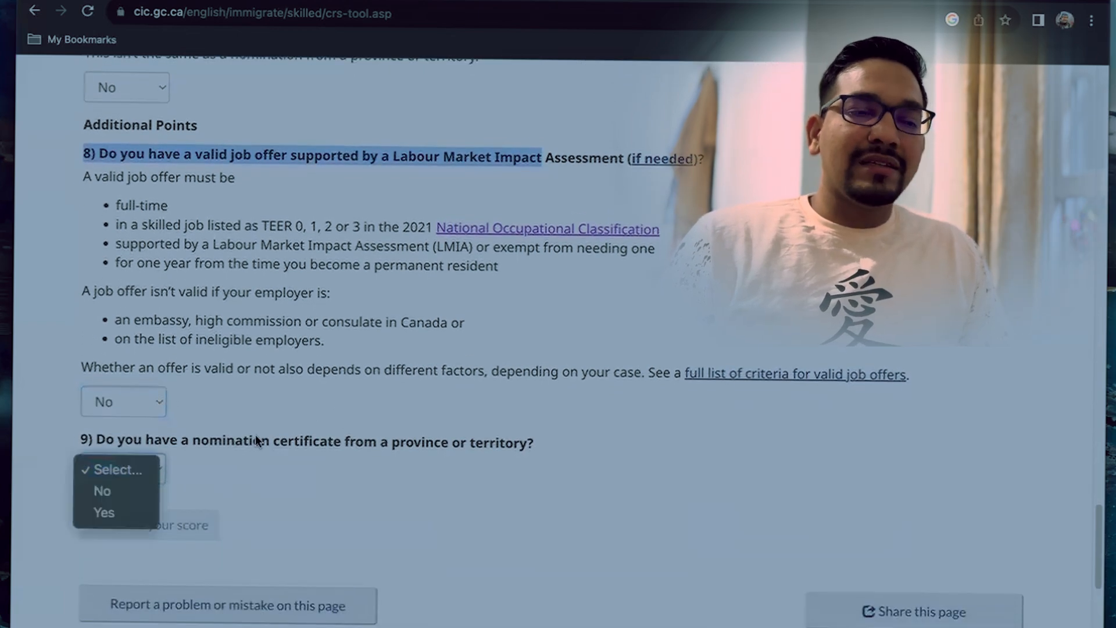
pyautogui.click(119, 493)
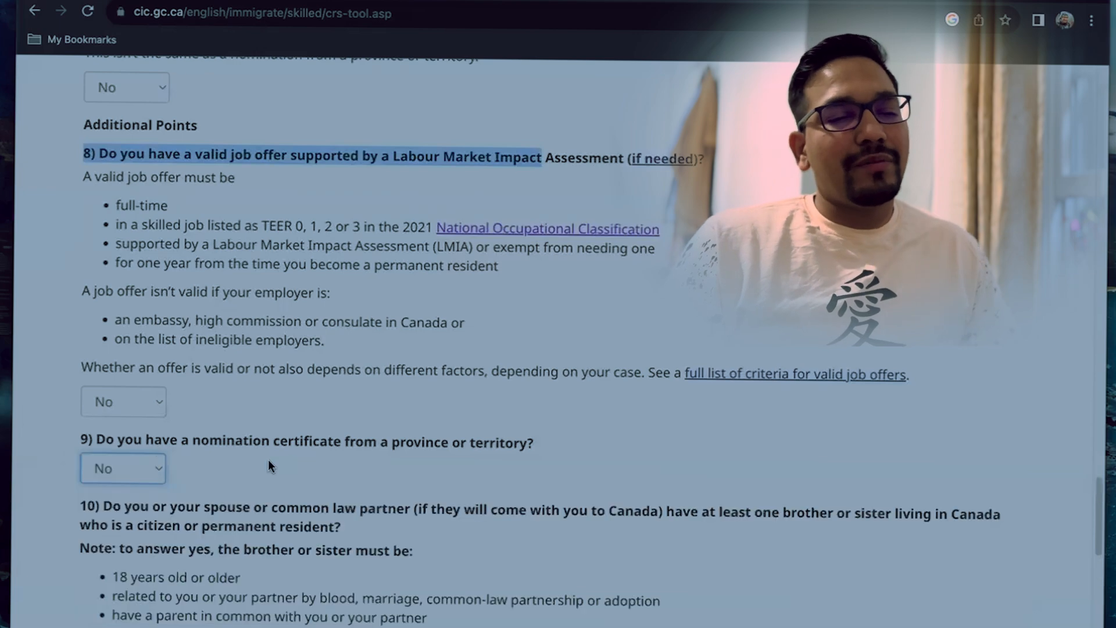
# Step: Answer No to the question about a sibling living in Canada, calculate the score and highlight the CRS grand total
pyautogui.scroll(-5, 273, 434)
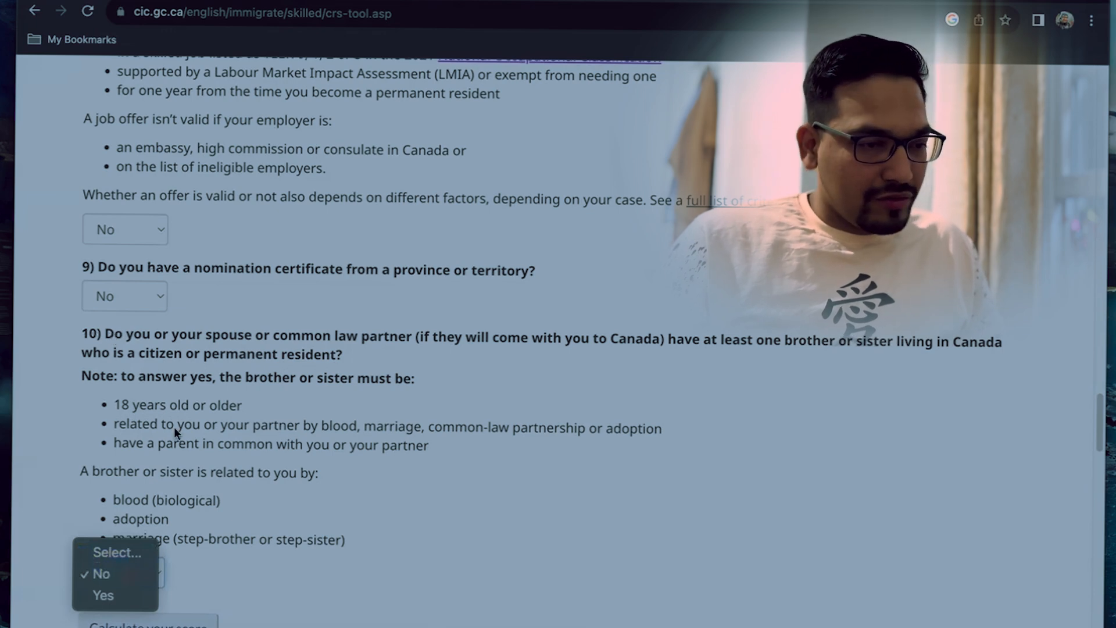
pyautogui.click(117, 574)
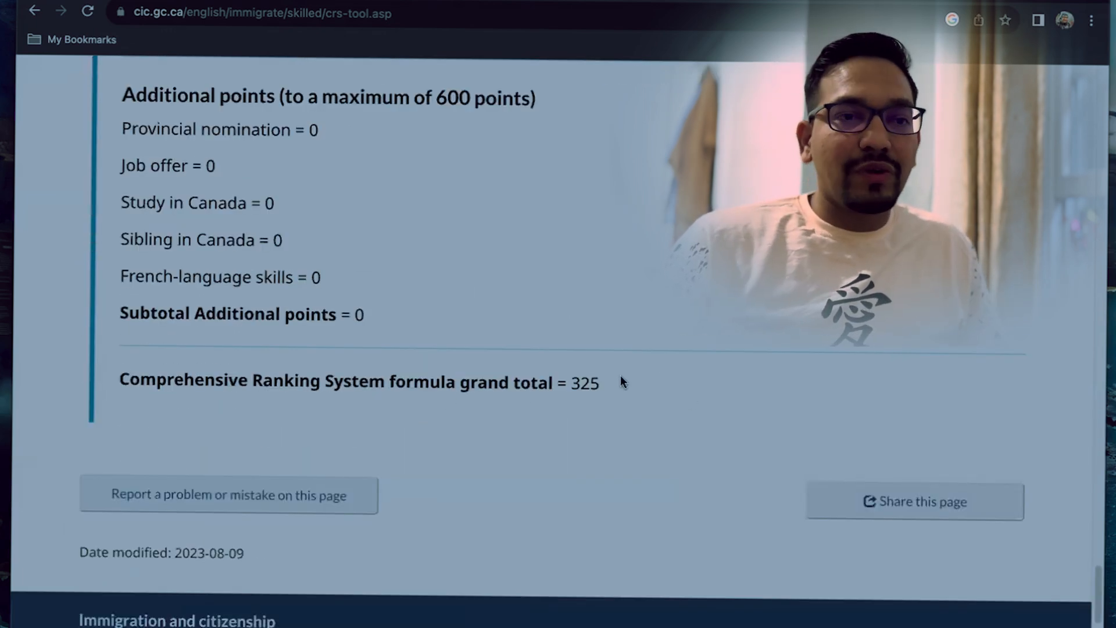
pyautogui.moveTo(572, 383); pyautogui.dragTo(639, 381)
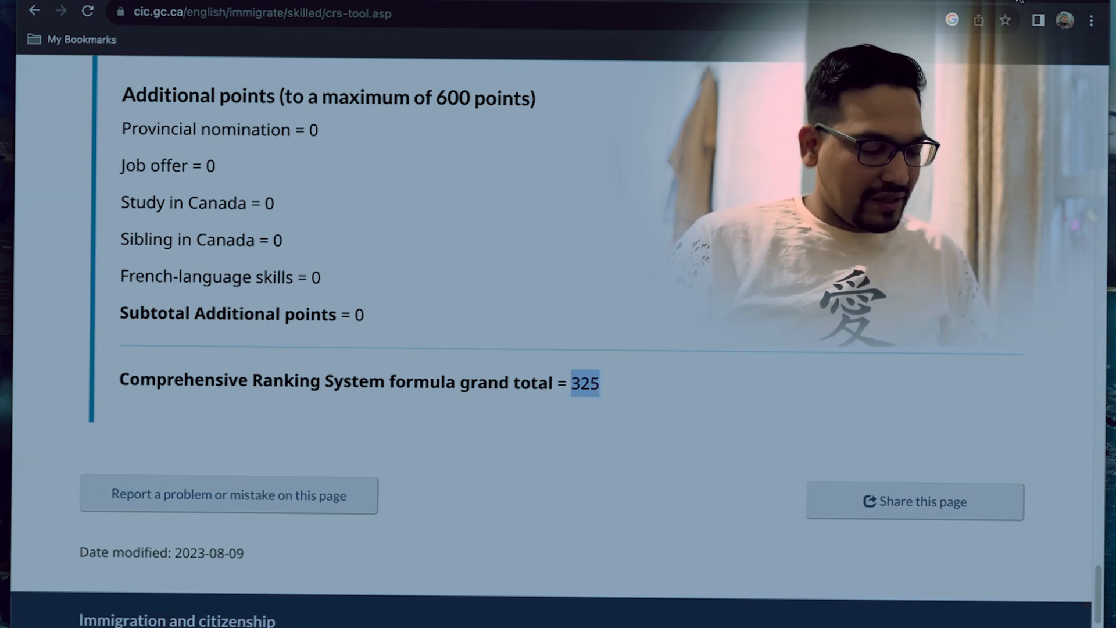
# Step: Search the web for "crs cut off" in a new tab and open the Express Entry rounds of invitations page
pyautogui.hotkey('ctrl', 't')
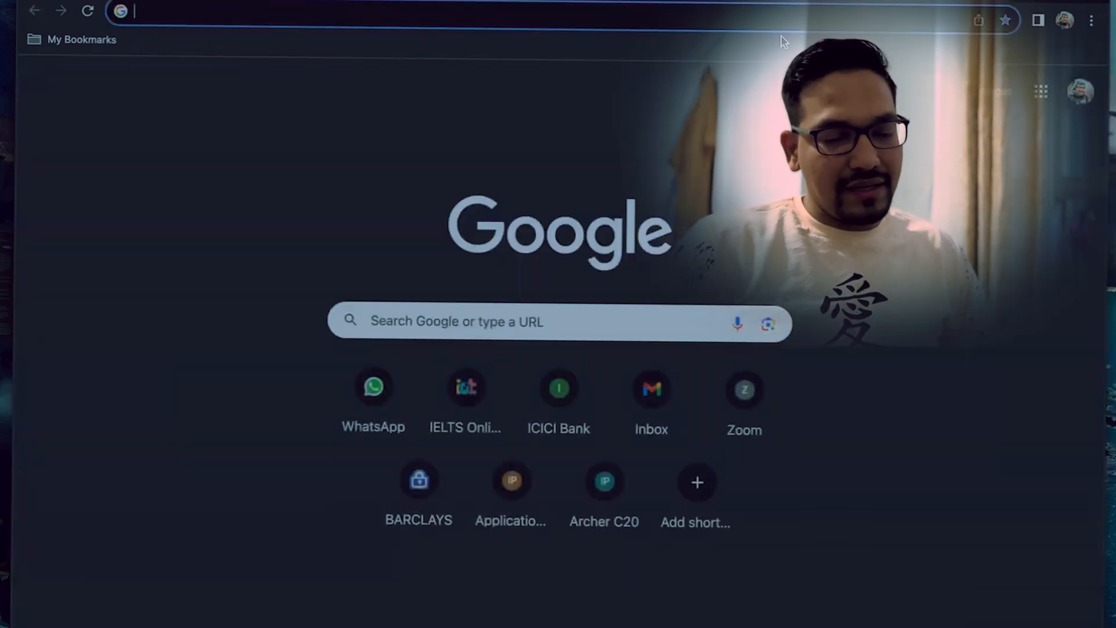
pyautogui.write('crs cut off')
pyautogui.press('Return')
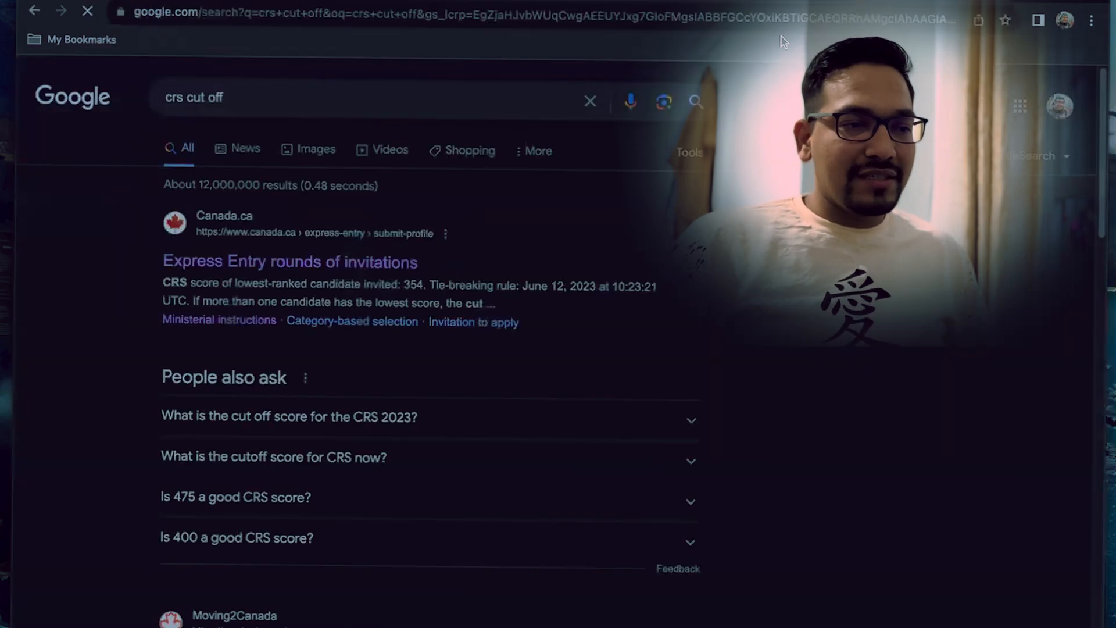
pyautogui.click(310, 260)
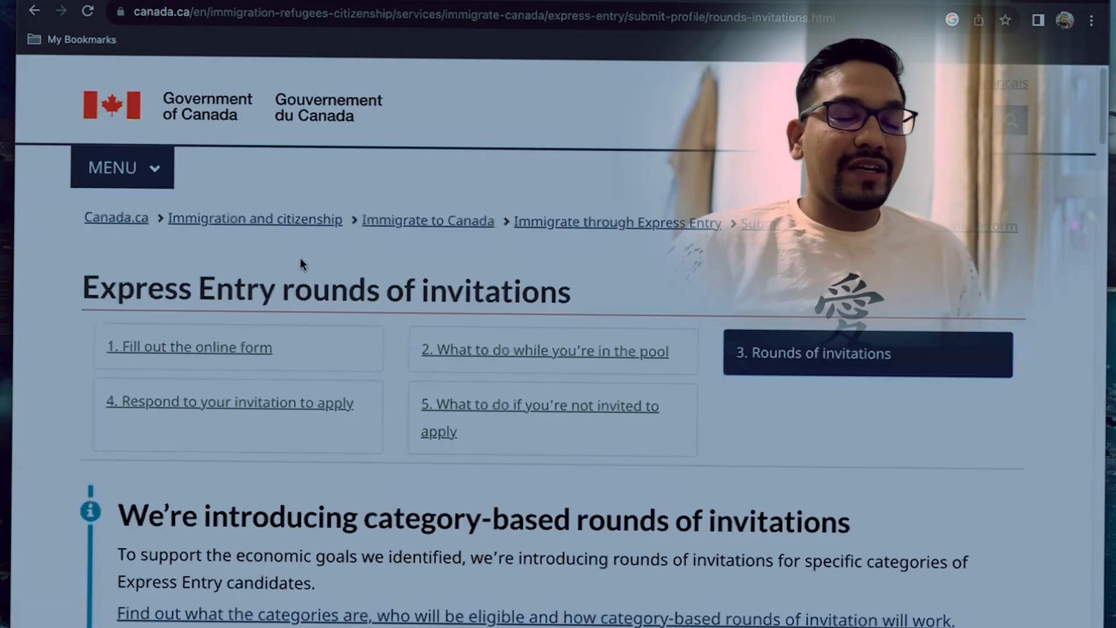
# Step: Find the CRS score distribution table and highlight entries in the 601-1200, 501-600 and 451-500 rows
pyautogui.scroll(-8, 525, 275)
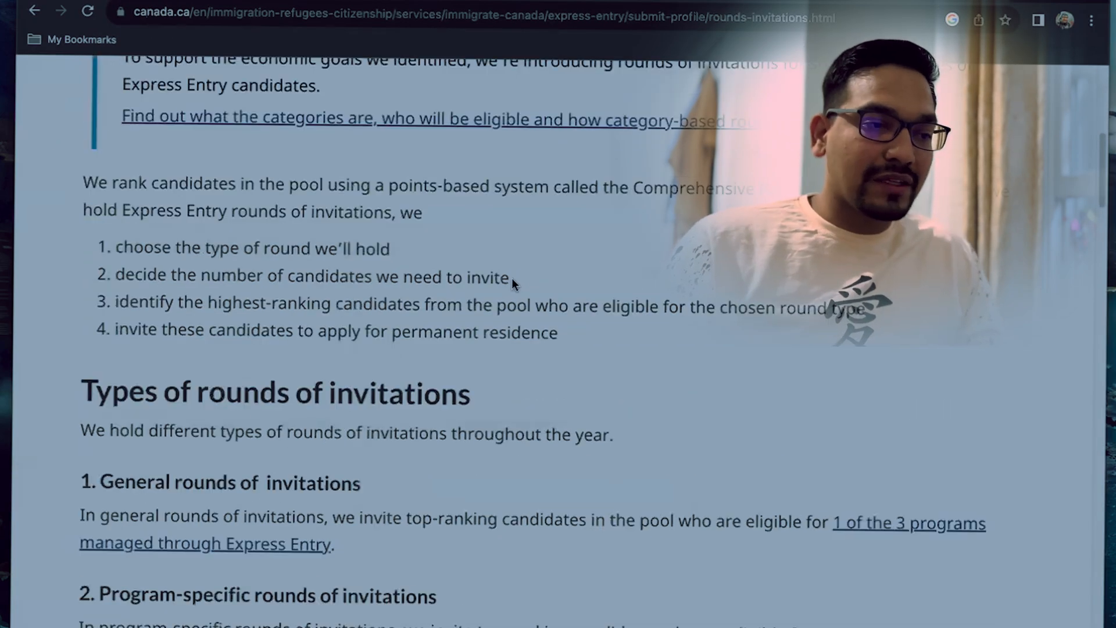
pyautogui.scroll(-20, 515, 275)
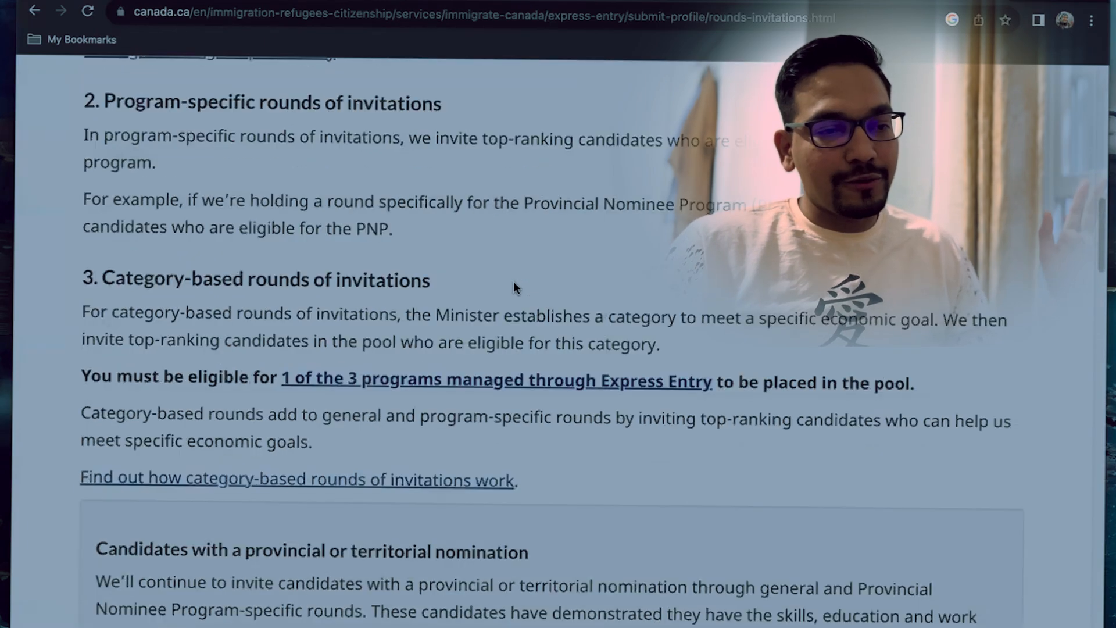
pyautogui.scroll(-3, 383, 372)
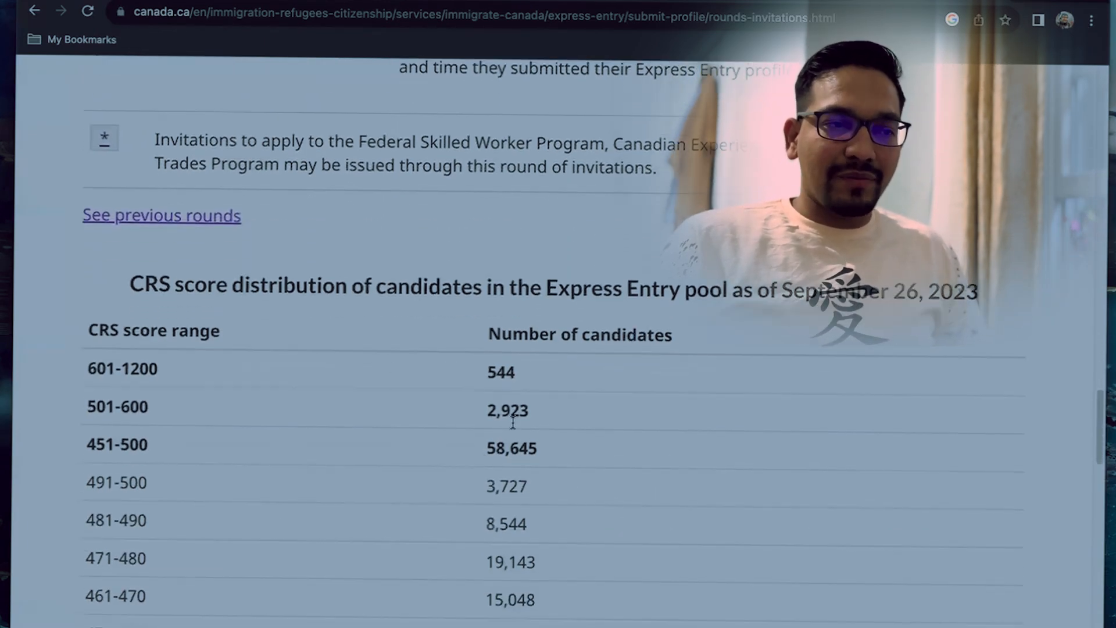
pyautogui.moveTo(90, 235); pyautogui.dragTo(520, 243)
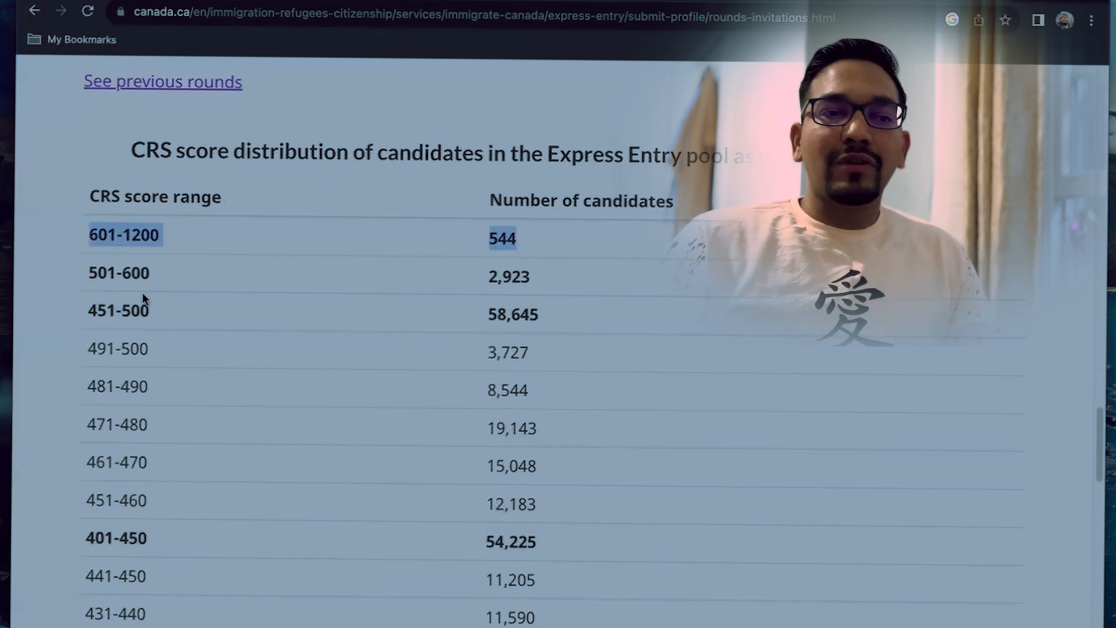
pyautogui.moveTo(76, 272); pyautogui.dragTo(160, 268)
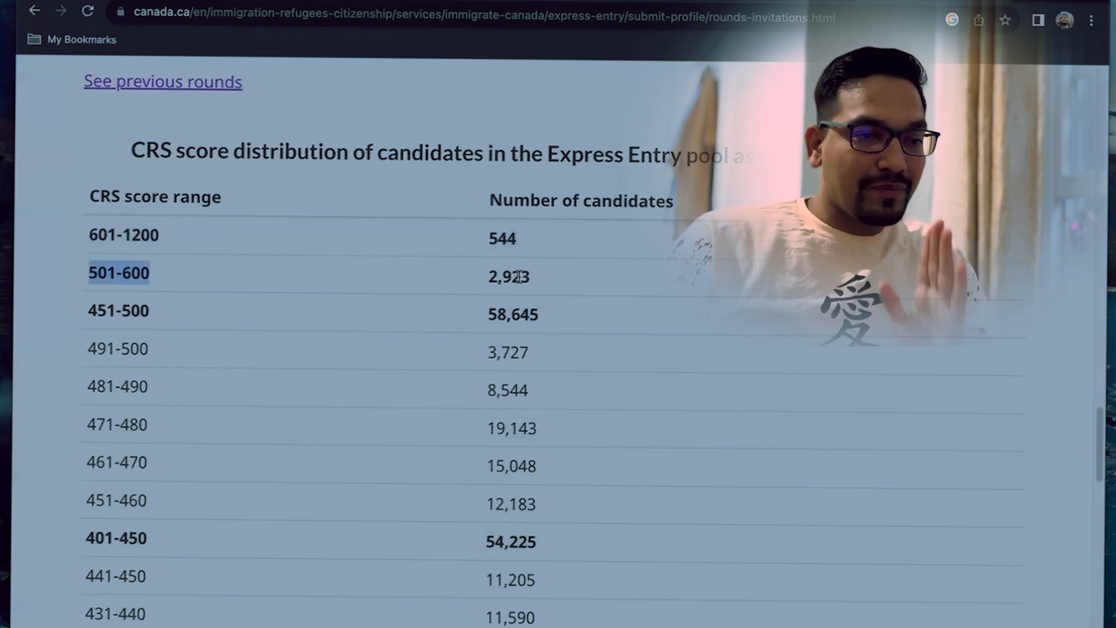
pyautogui.moveTo(82, 309); pyautogui.dragTo(145, 310)
pyautogui.click(495, 321)
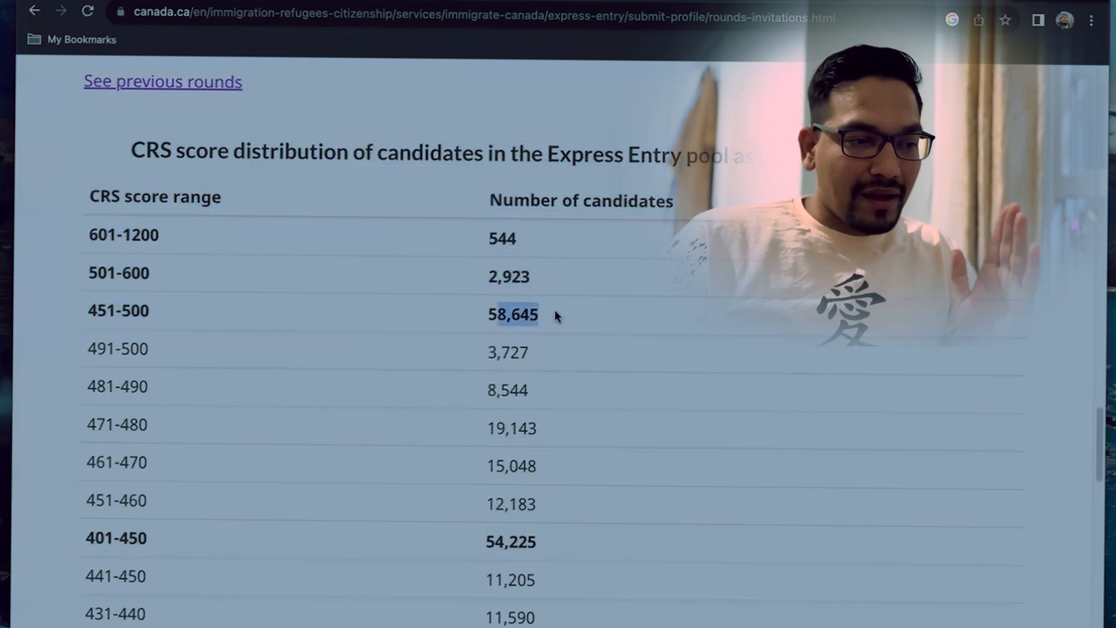
# Step: Highlight the 351-400 row of the score distribution table, and the rows for ranges between 401 and 500
pyautogui.scroll(-3, 125, 438)
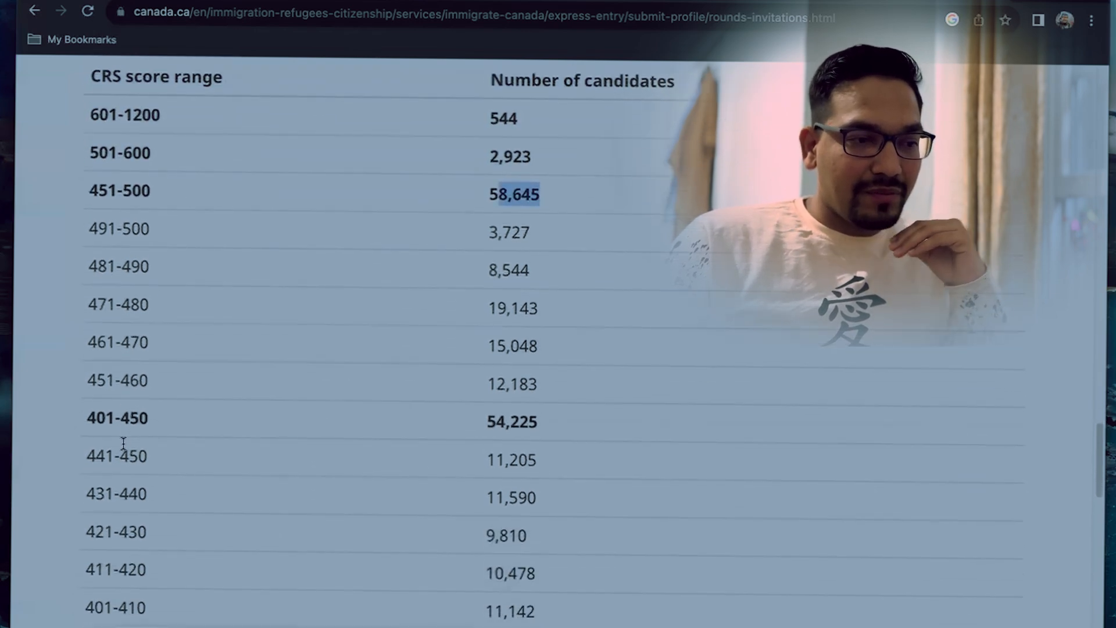
pyautogui.scroll(-4, 121, 465)
pyautogui.moveTo(87, 504); pyautogui.dragTo(552, 494)
pyautogui.scroll(1, 553, 486)
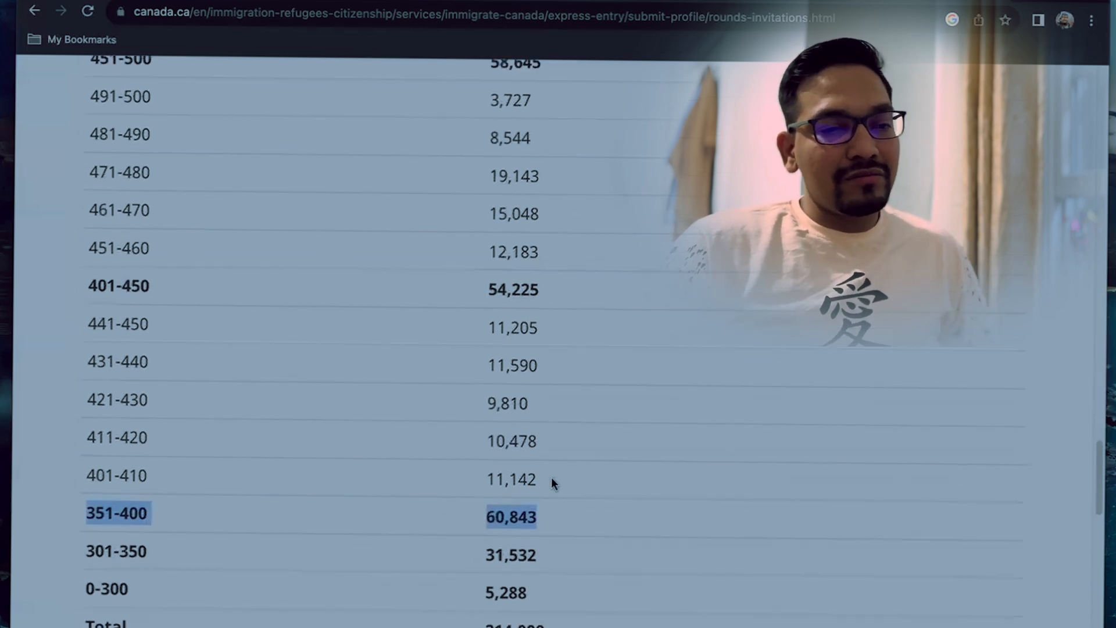
pyautogui.moveTo(550, 499); pyautogui.dragTo(412, 127)
pyautogui.scroll(-10, 671, 249)
pyautogui.scroll(10, 670, 248)
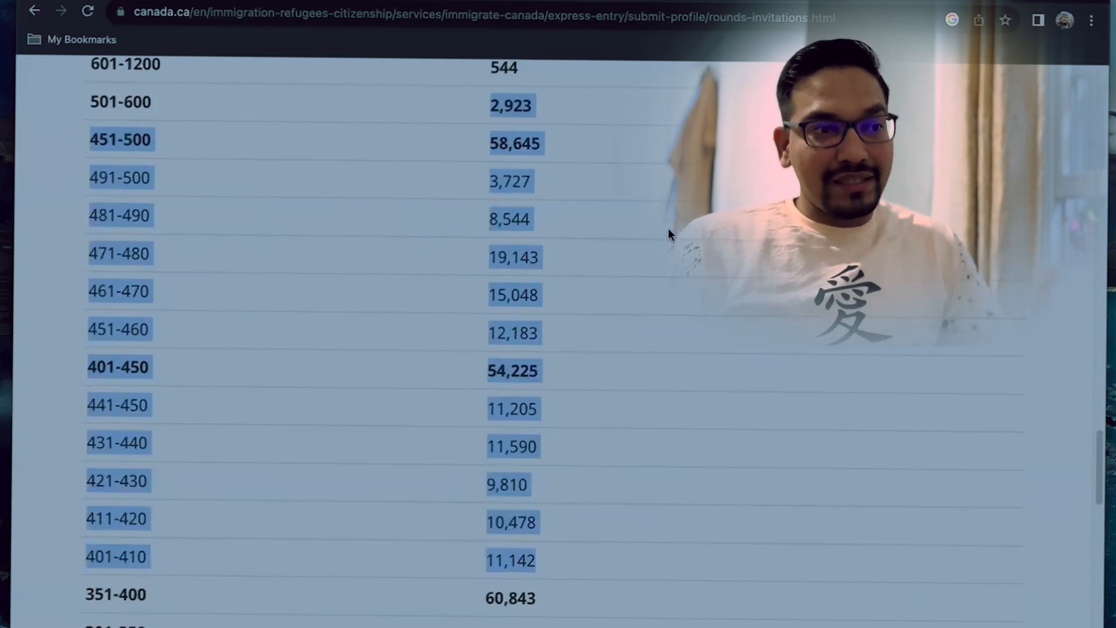
# Step: Return to the CRS questionnaire and change the level of education to Master's degree, or professional degree needed to practice in a licensed profession
pyautogui.click(174, 1)
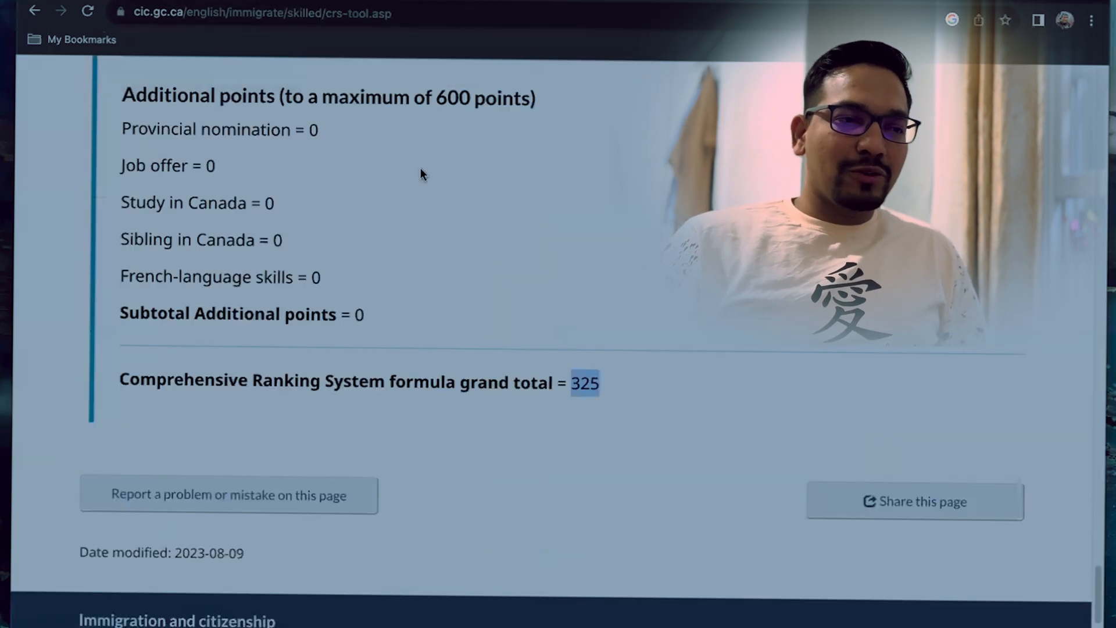
pyautogui.scroll(20, 627, 261)
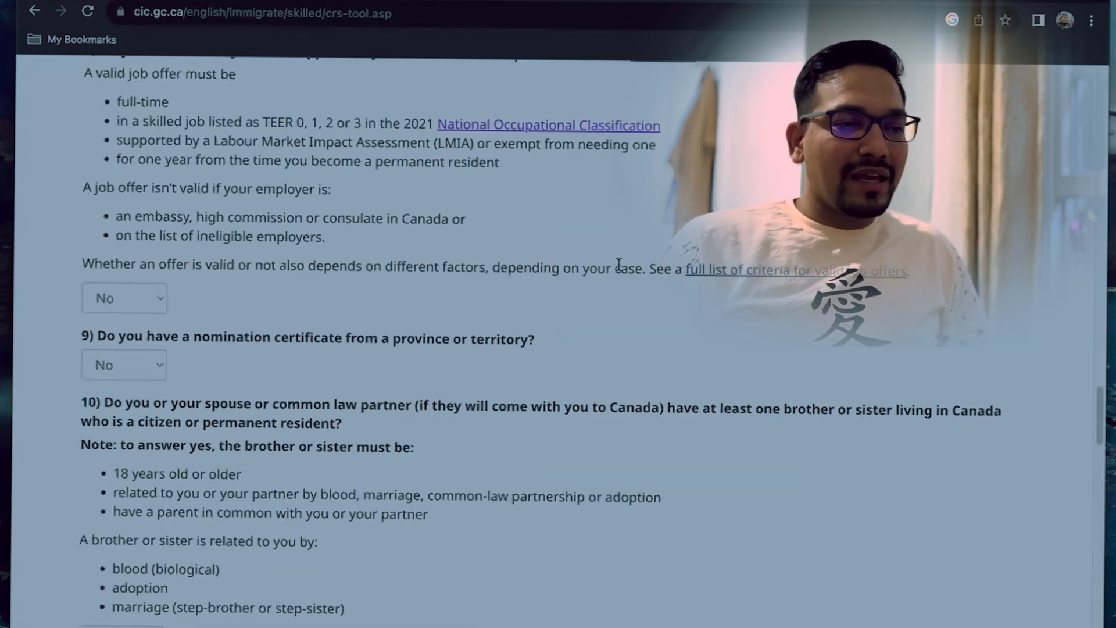
pyautogui.scroll(7, 448, 244)
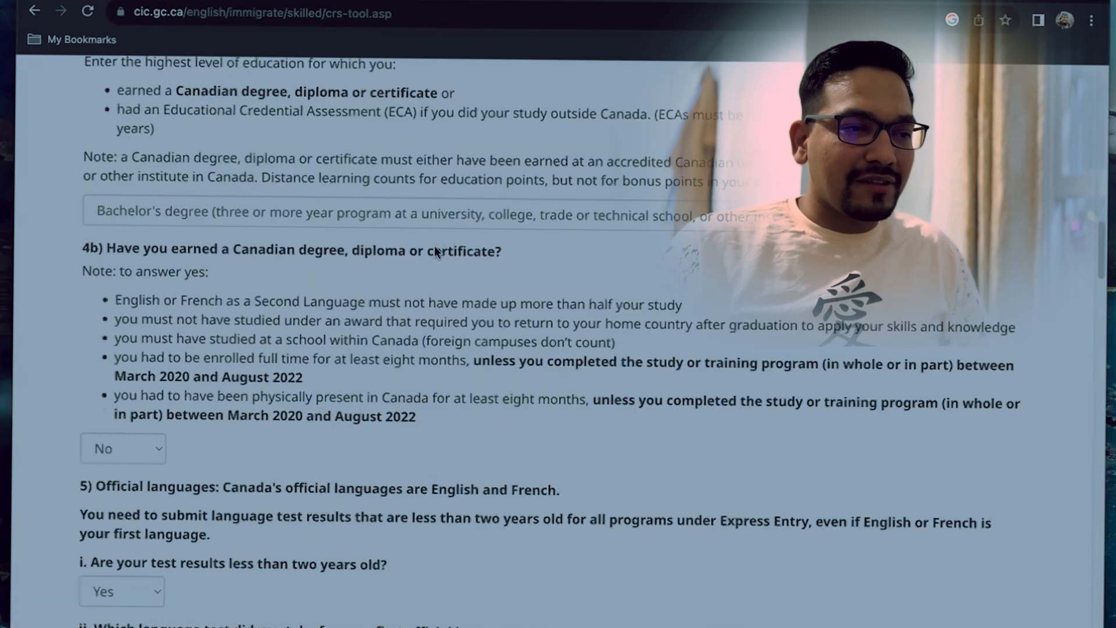
pyautogui.scroll(-4, 208, 256)
pyautogui.scroll(4, 209, 256)
pyautogui.click(173, 208)
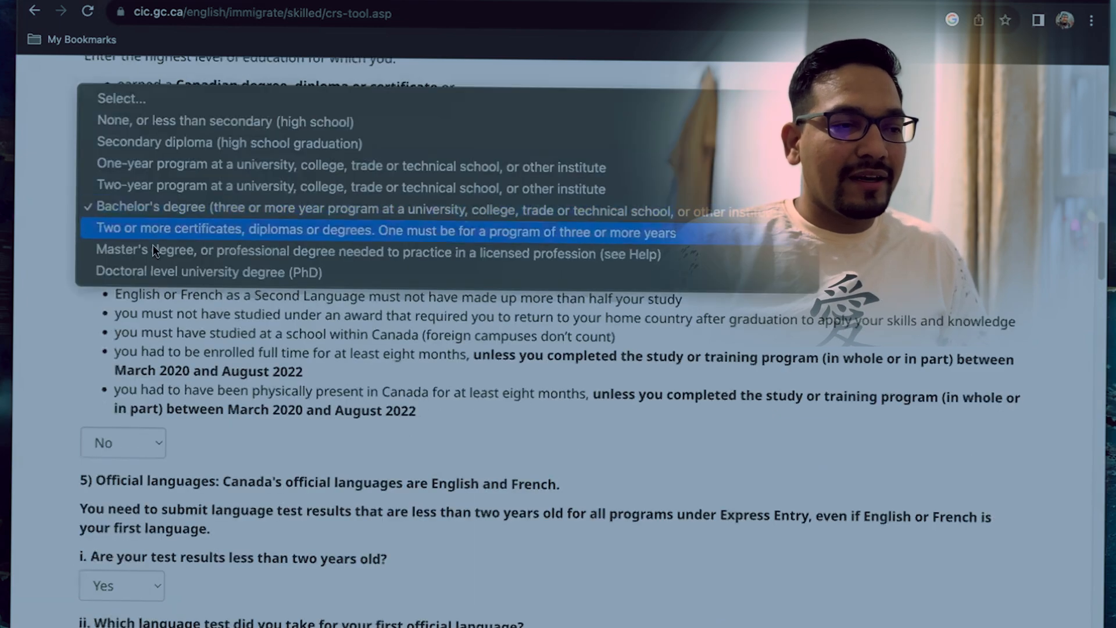
pyautogui.click(149, 250)
# Step: Set the IELTS scores to 7.0 for speaking, 8.0 for listening, 7.0 - 7.5 for reading and 7.0 for writing
pyautogui.scroll(-6, 348, 315)
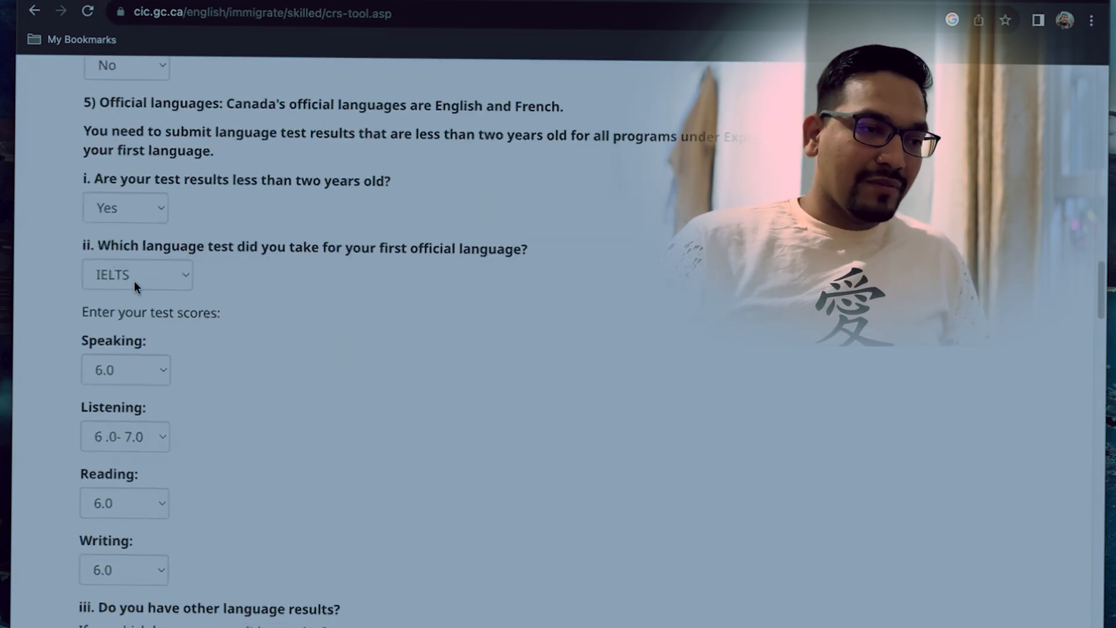
pyautogui.click(155, 369)
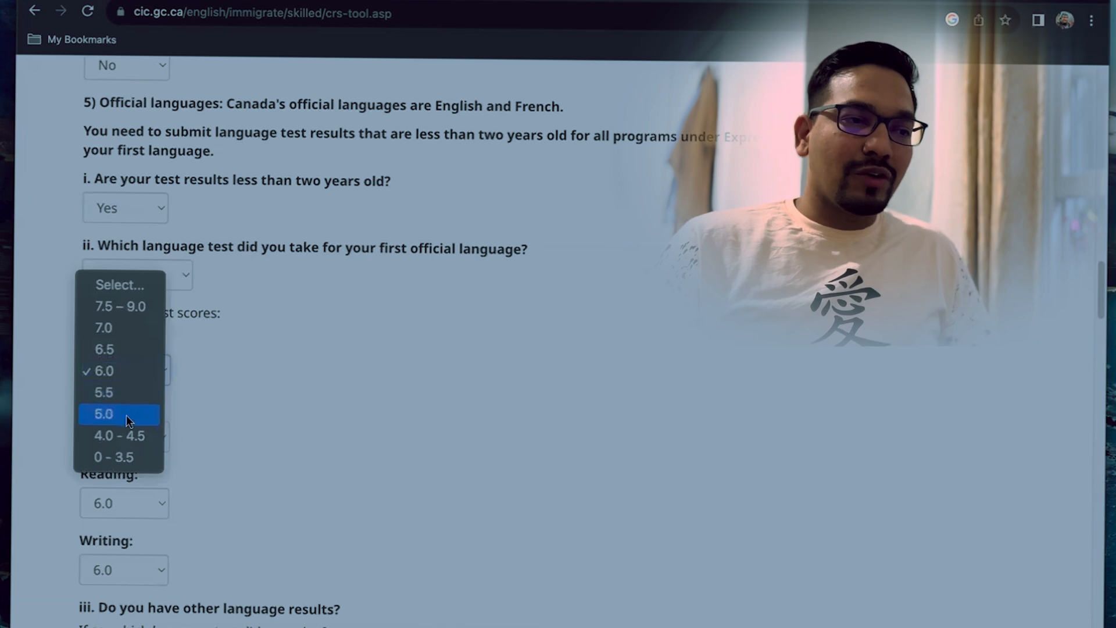
pyautogui.click(131, 348)
pyautogui.click(134, 437)
pyautogui.click(116, 395)
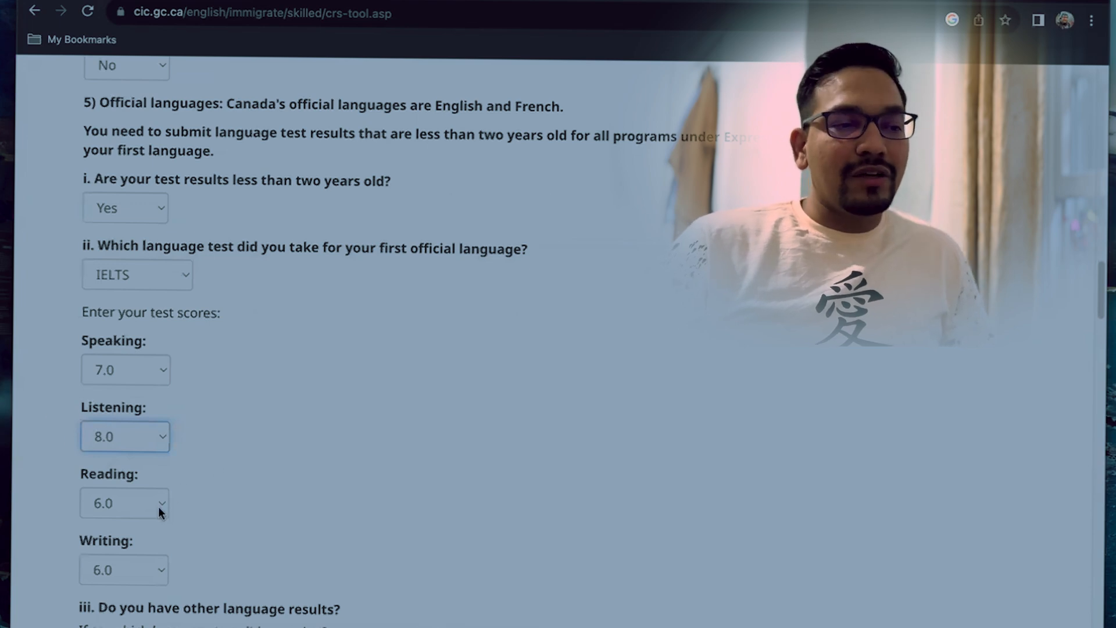
pyautogui.click(163, 509)
pyautogui.click(117, 463)
pyautogui.scroll(-2, 267, 459)
pyautogui.click(144, 456)
pyautogui.click(125, 410)
# Step: Recalculate the score with the new education and language answers and highlight the CRS grand total
pyautogui.scroll(-20, 258, 414)
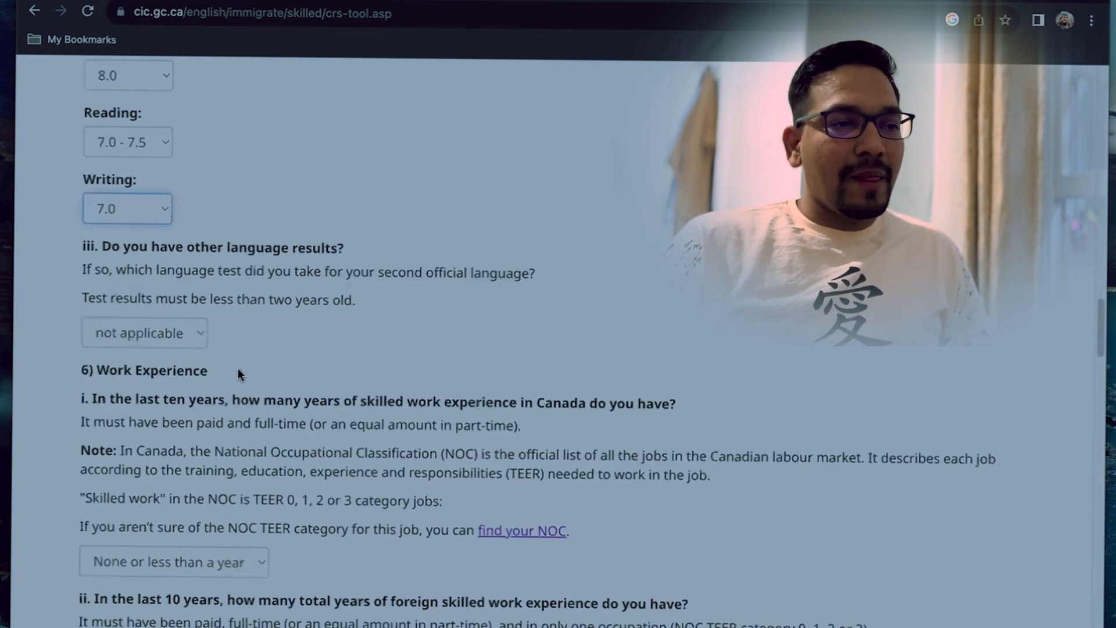
pyautogui.scroll(5, 352, 324)
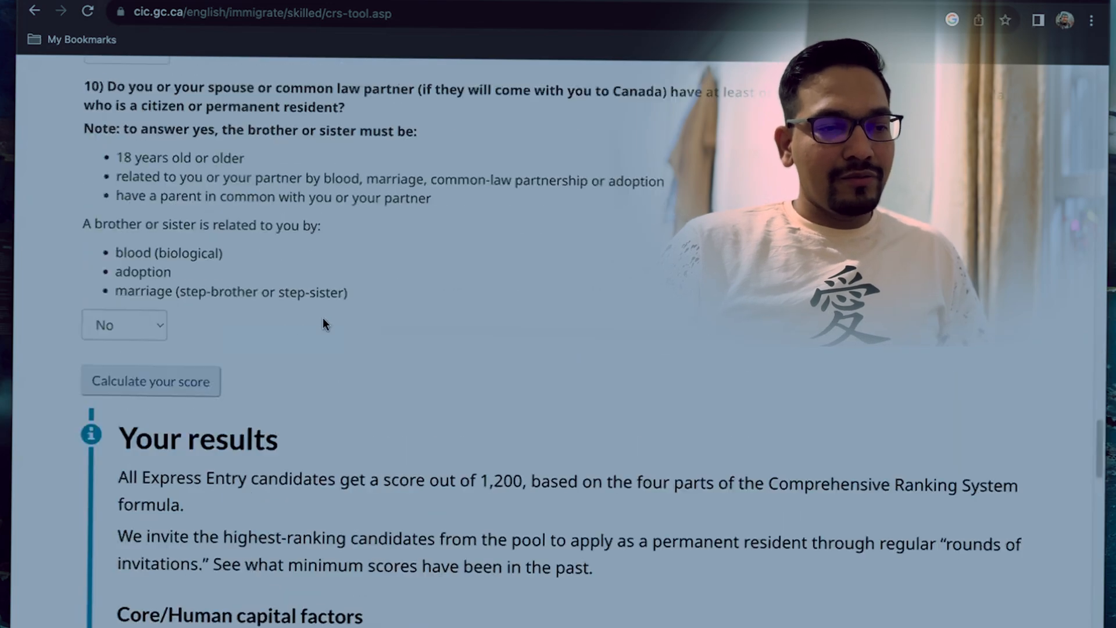
pyautogui.click(180, 589)
pyautogui.scroll(-6, 459, 456)
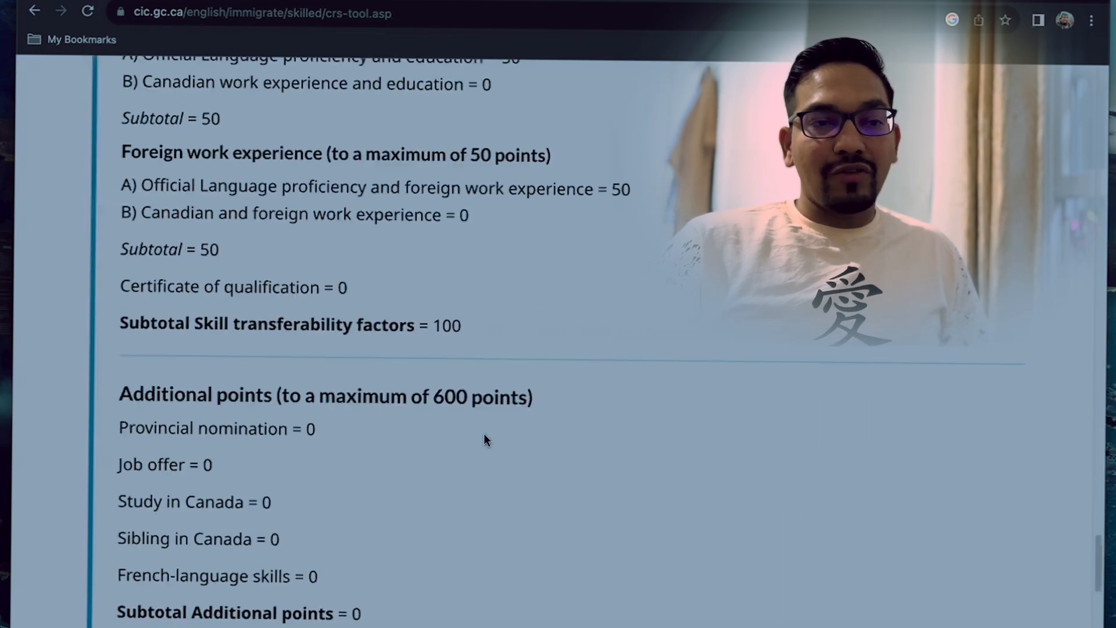
pyautogui.scroll(-15, 483, 434)
pyautogui.scroll(6, 525, 430)
pyautogui.moveTo(570, 271); pyautogui.dragTo(616, 266)
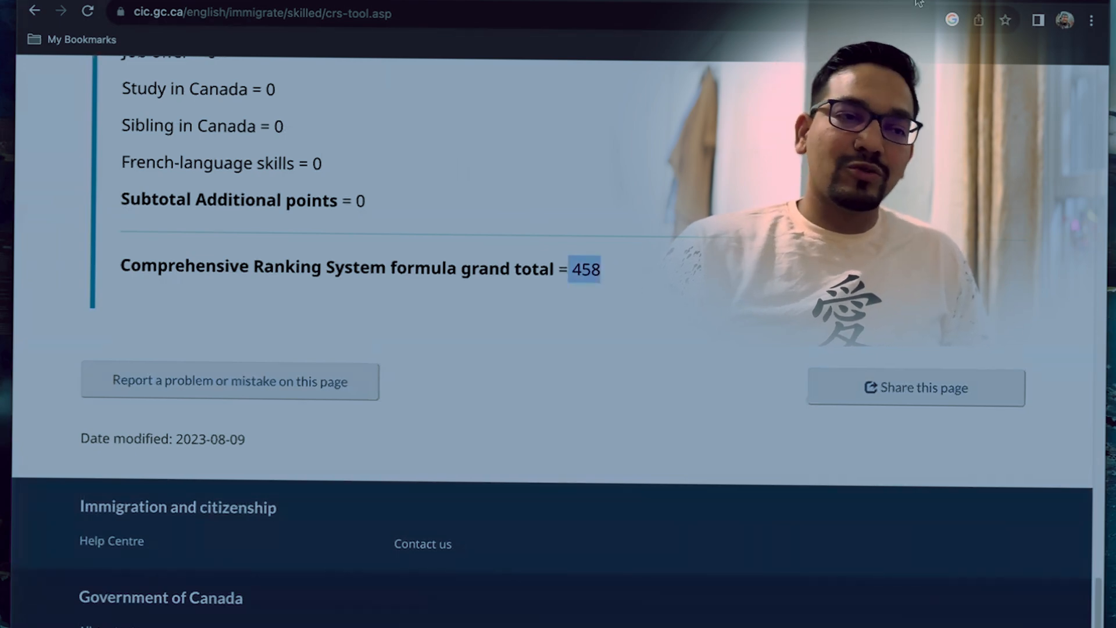
# Step: Answer Yes to having a valid job offer and choose NOC TEER 1, 2 or 3, or any TEER 0 other than Major group 00
pyautogui.scroll(10, 609, 274)
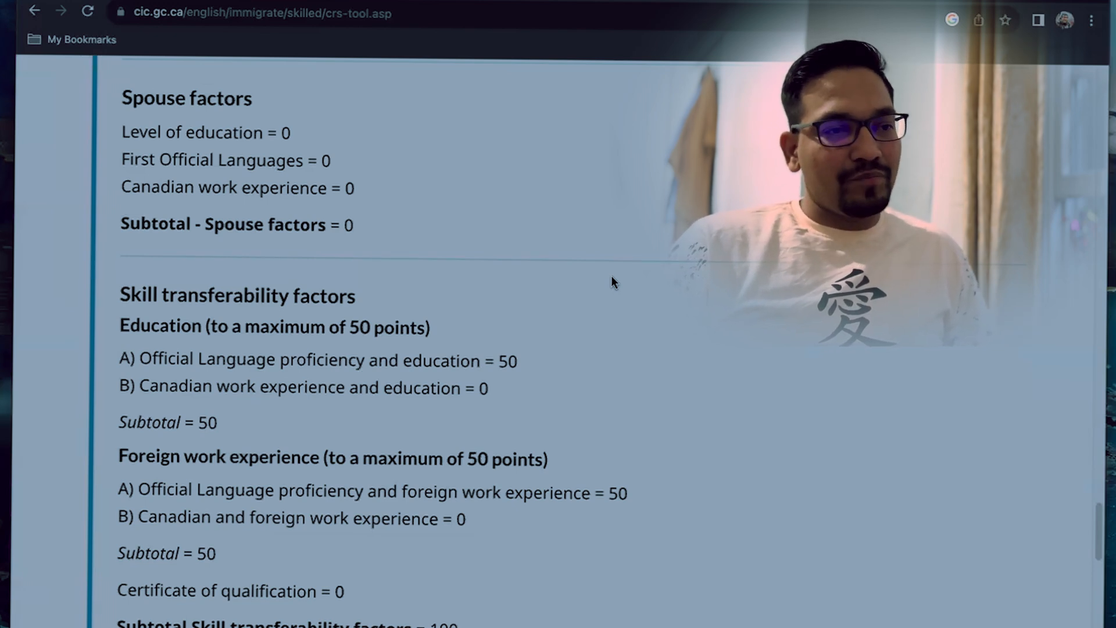
pyautogui.scroll(15, 611, 277)
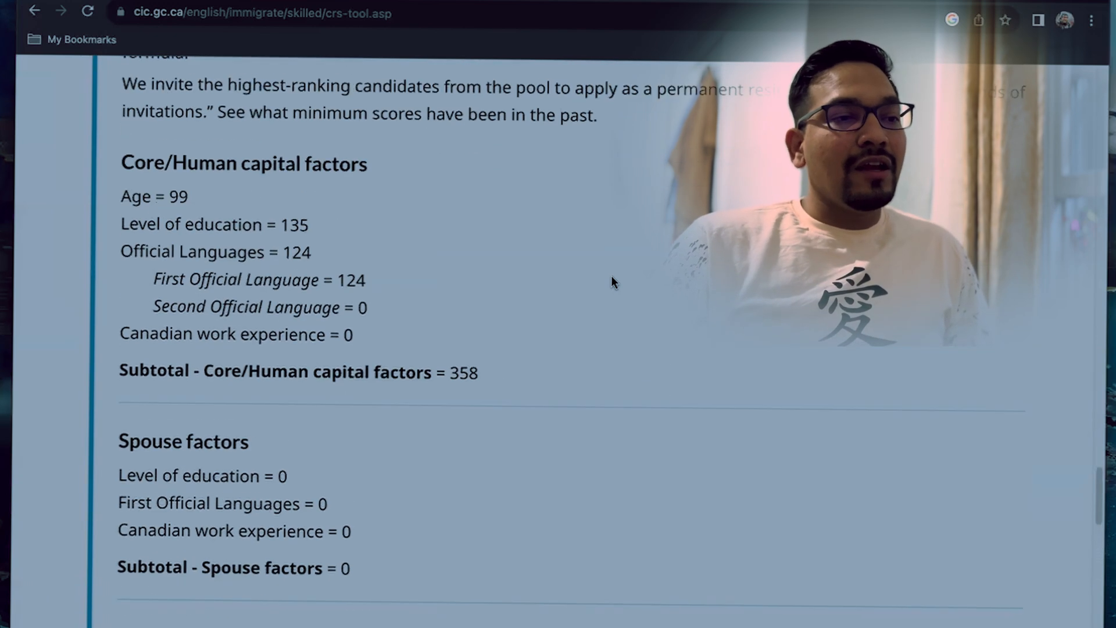
pyautogui.scroll(10, 189, 428)
pyautogui.scroll(-1, 189, 428)
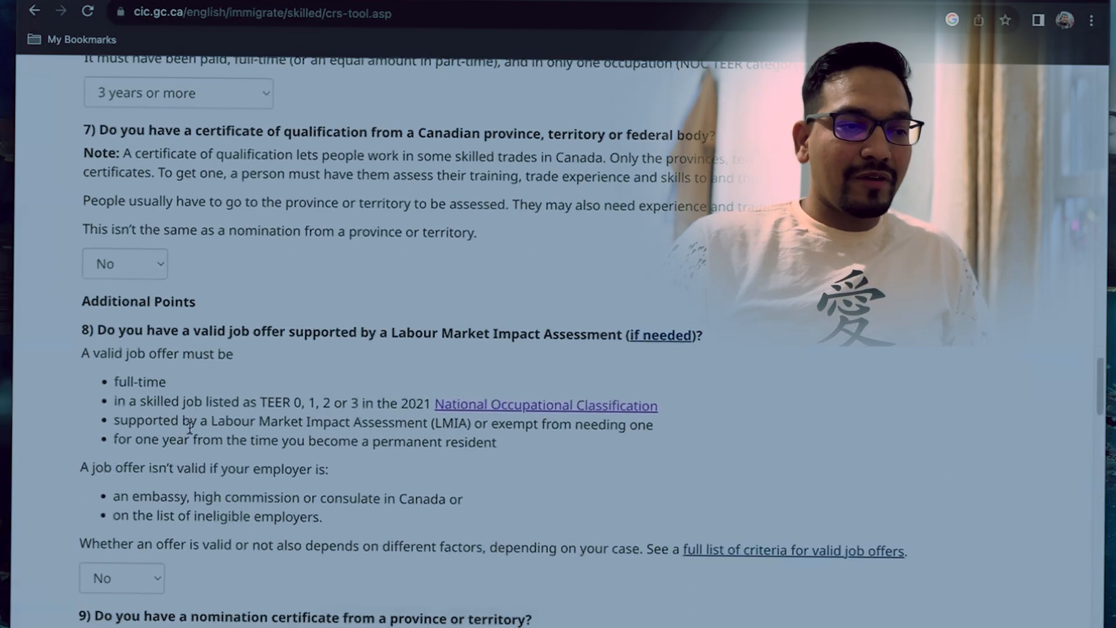
pyautogui.scroll(-2, 137, 487)
pyautogui.click(139, 459)
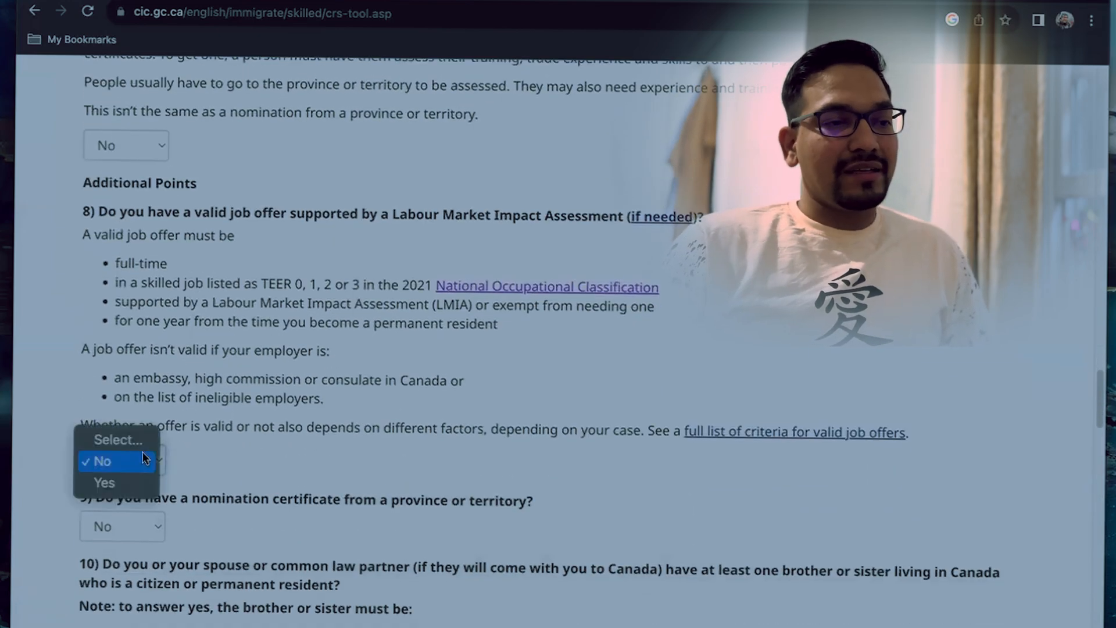
pyautogui.click(120, 480)
pyautogui.scroll(-2, 234, 450)
pyautogui.scroll(-4, 244, 430)
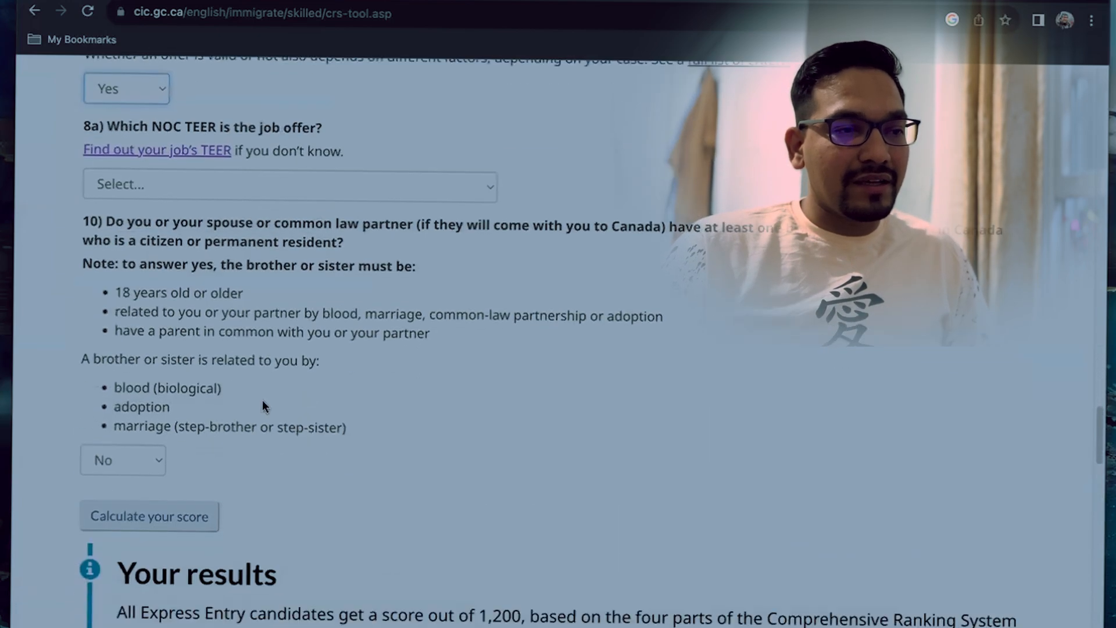
pyautogui.click(281, 186)
pyautogui.click(207, 228)
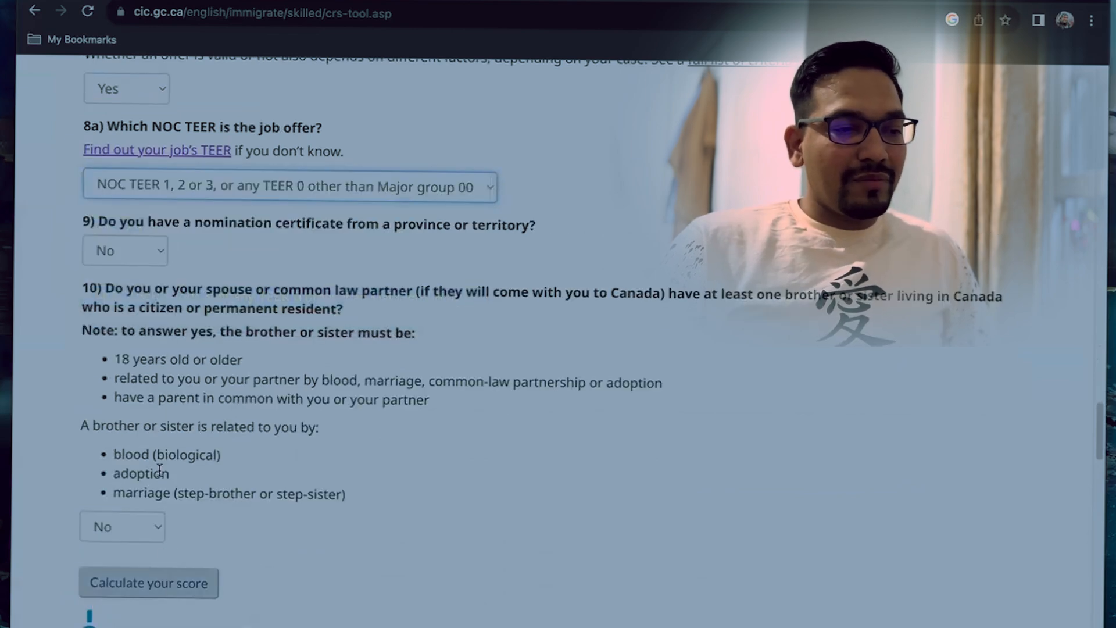
# Step: Recalculate the score with the job offer included and go to the CRS grand total
pyautogui.click(199, 599)
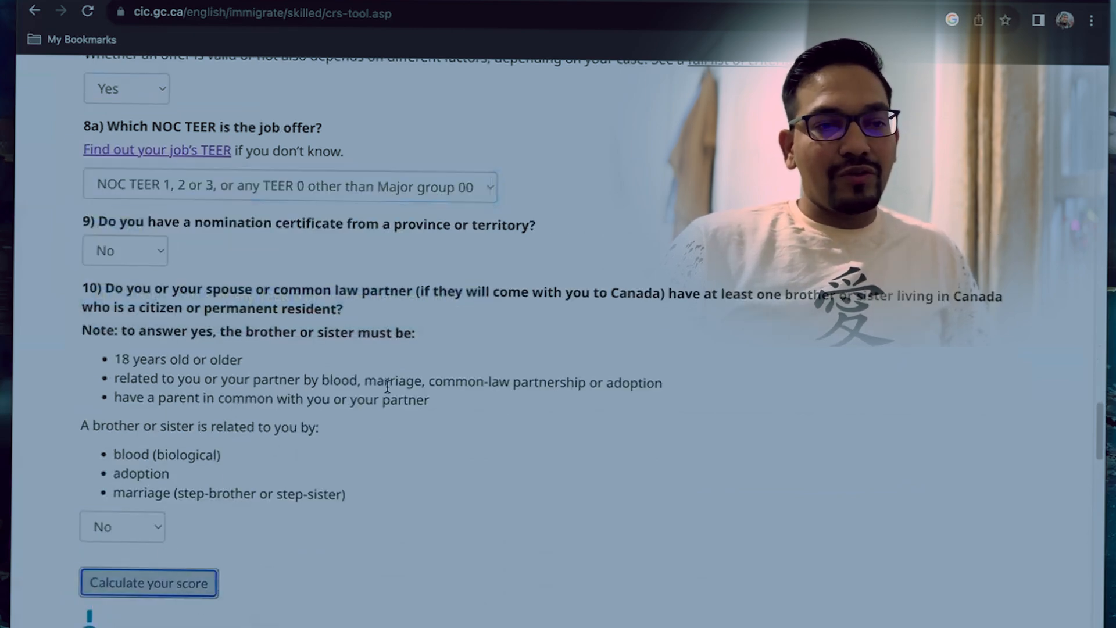
pyautogui.scroll(-9, 575, 452)
pyautogui.scroll(-9, 576, 457)
pyautogui.scroll(4, 595, 386)
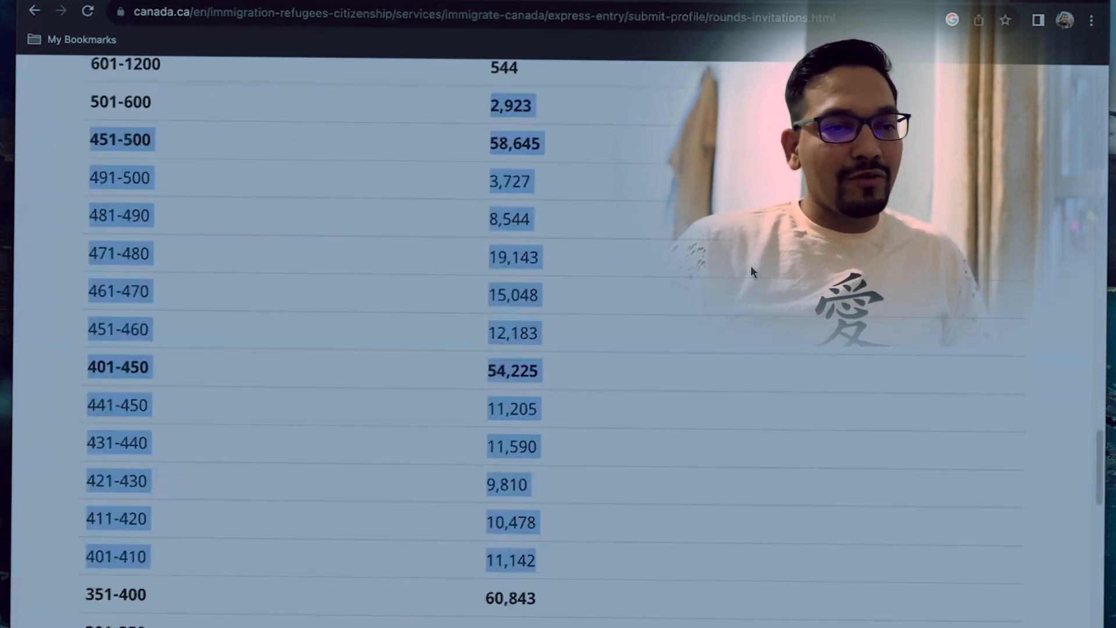
# Step: Clear the highlighting in the CRS score distribution table and highlight the number of candidates in the 501-600 range
pyautogui.scroll(2, 746, 278)
pyautogui.click(159, 252)
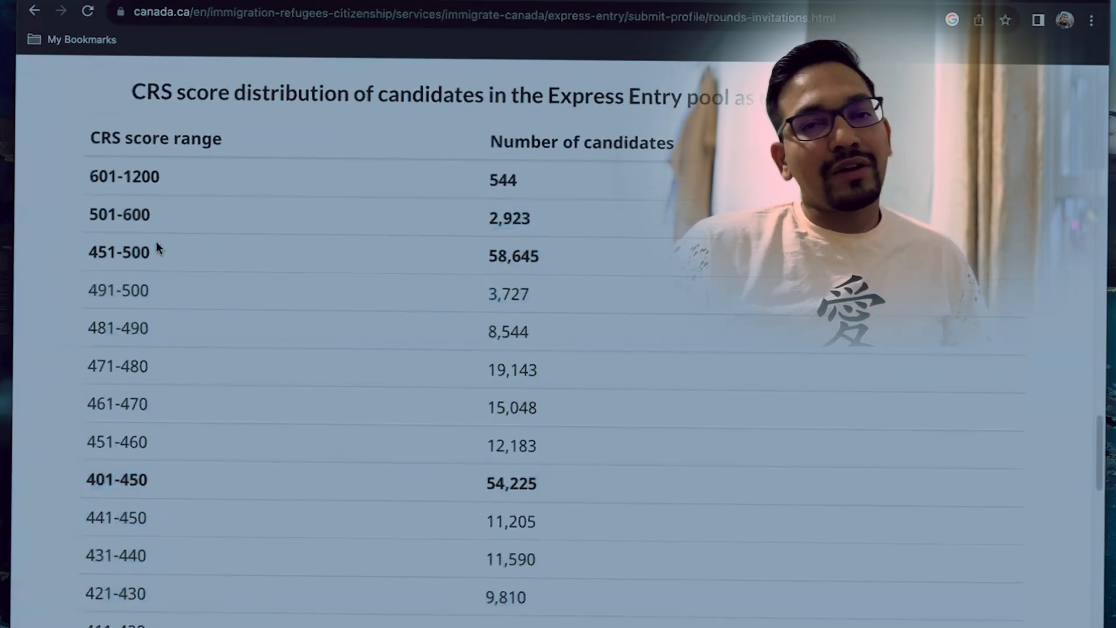
pyautogui.moveTo(490, 219); pyautogui.dragTo(567, 214)
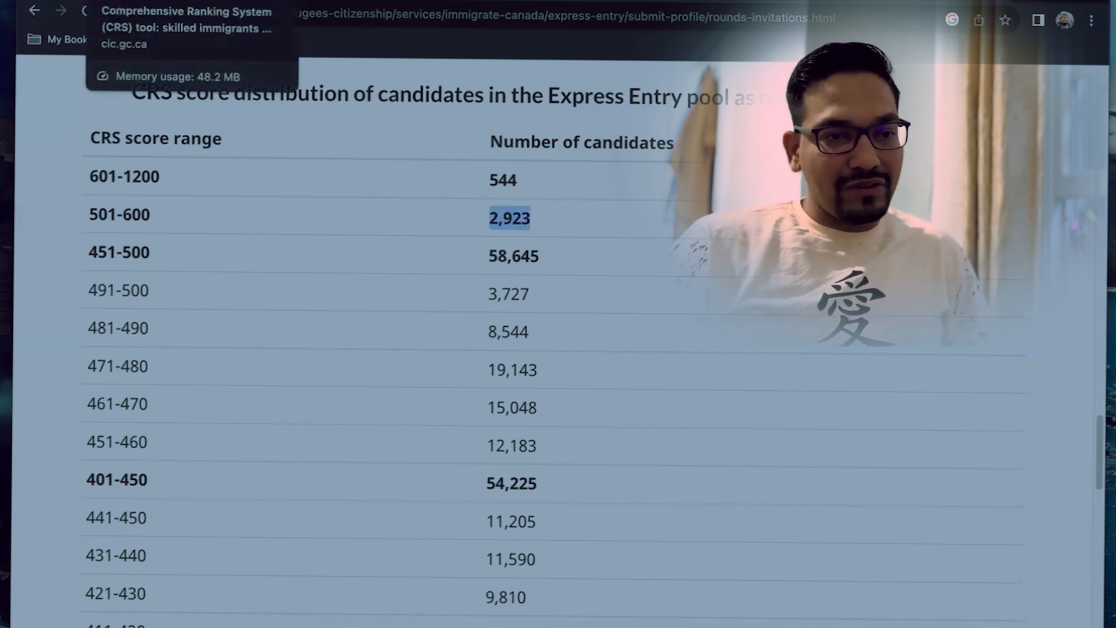
# Step: Switch back to the CRS tool results and review the grand total and the skill transferability breakdown
pyautogui.click(191, 1)
pyautogui.click(521, 250)
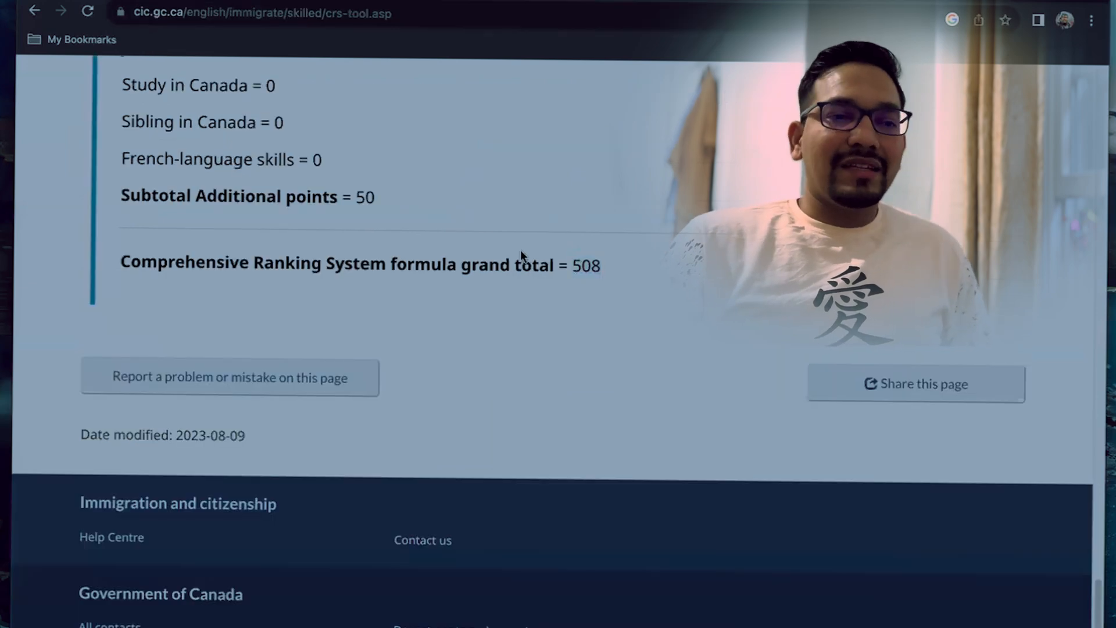
pyautogui.scroll(10, 521, 250)
pyautogui.scroll(1, 521, 250)
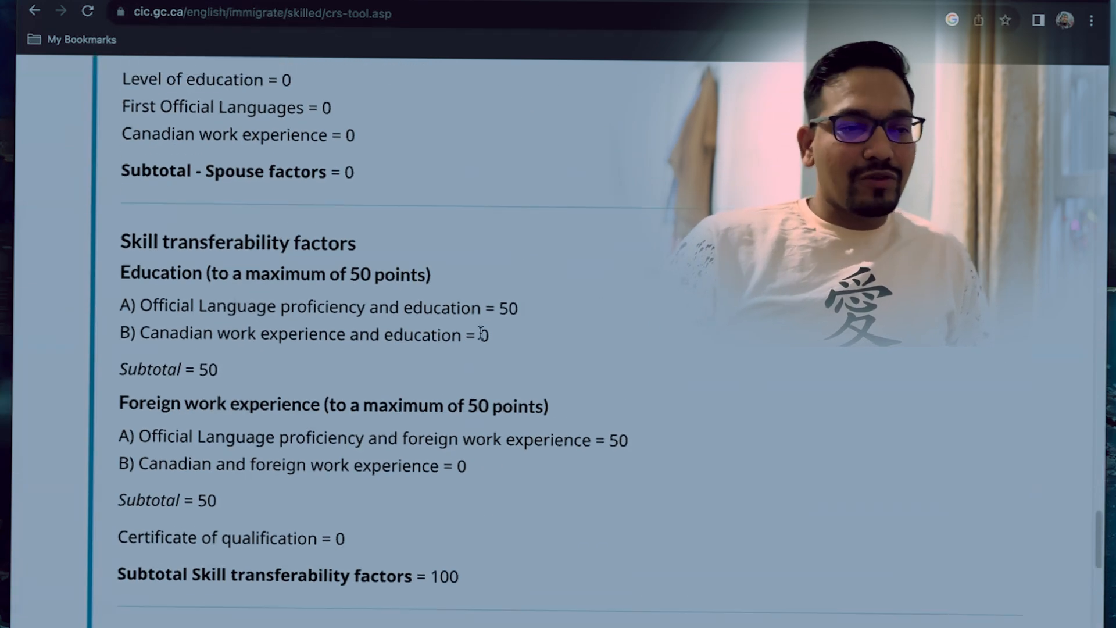
pyautogui.scroll(-3, 418, 307)
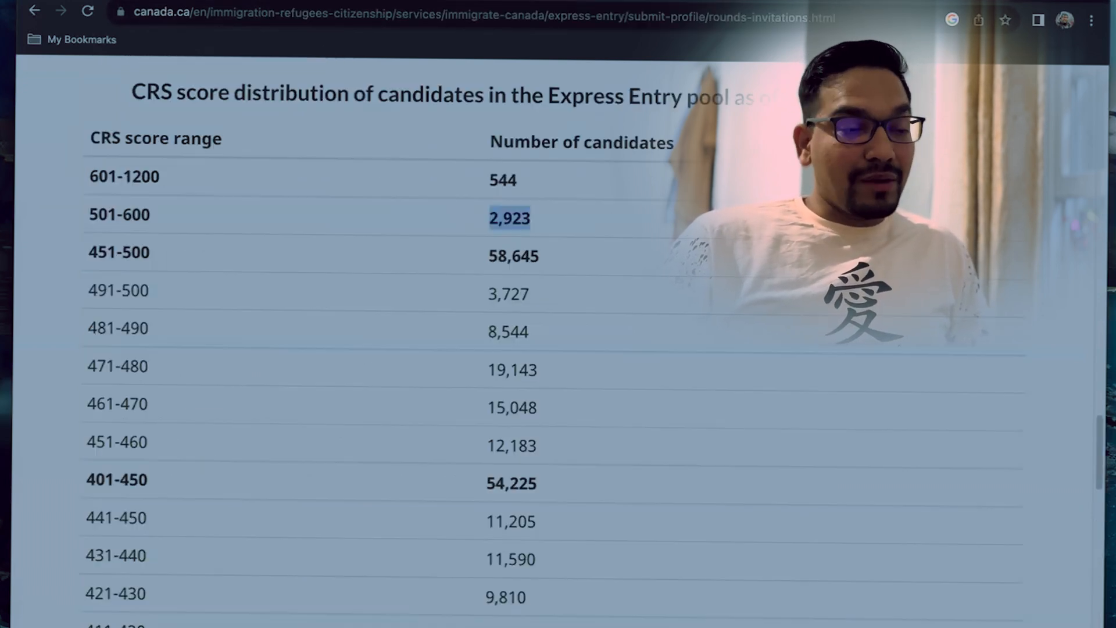
# Step: Open the list of previous Express Entry rounds from the rounds of invitations page
pyautogui.scroll(3, 279, 295)
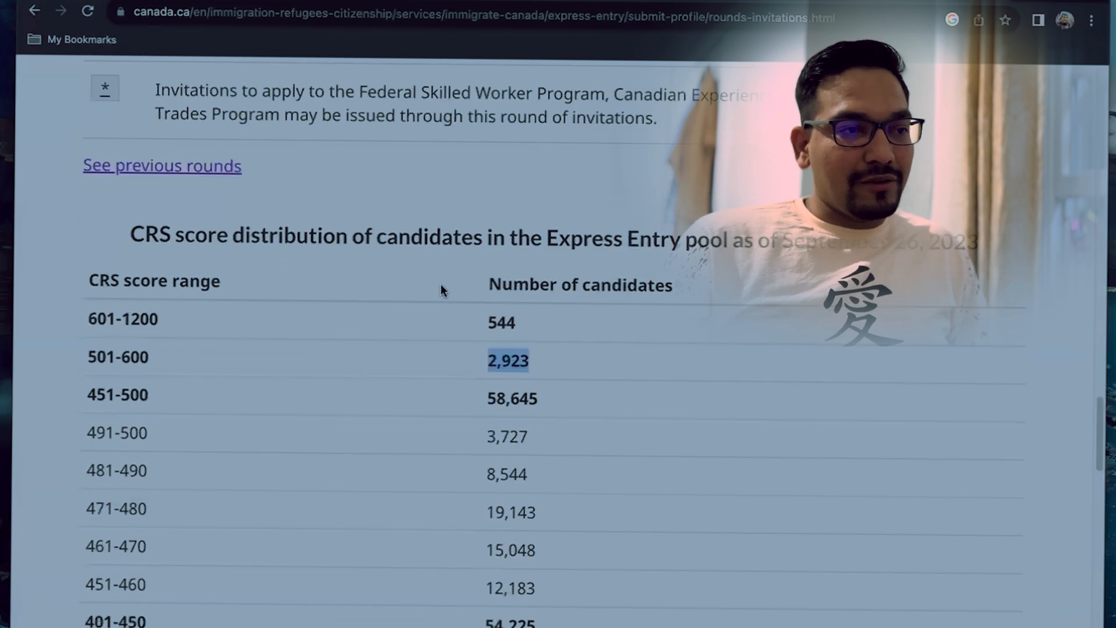
pyautogui.click(338, 292)
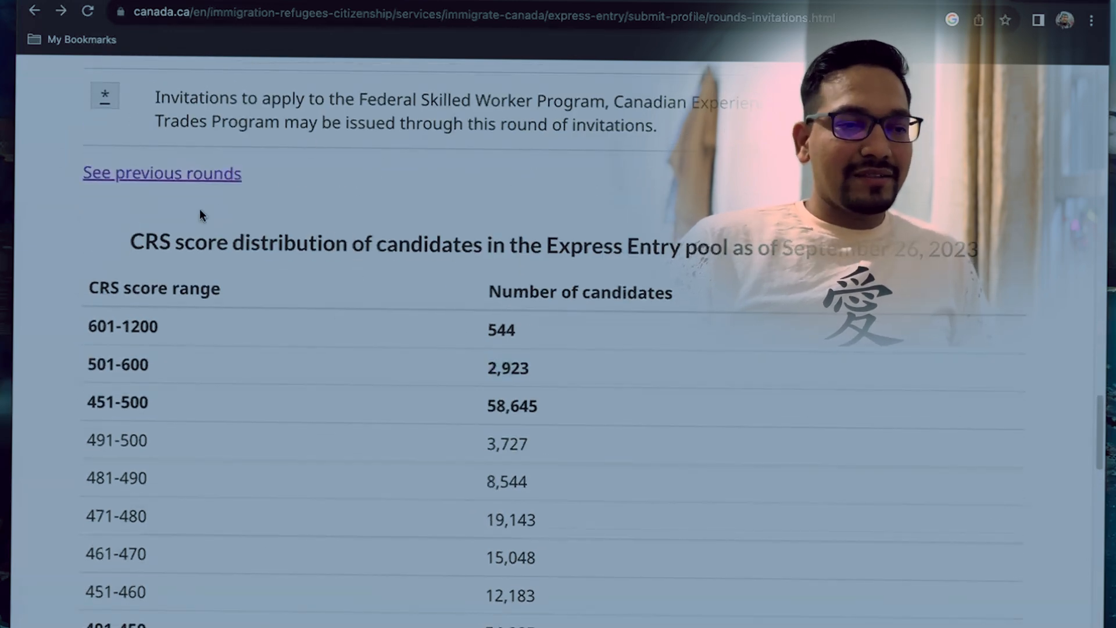
pyautogui.click(153, 182)
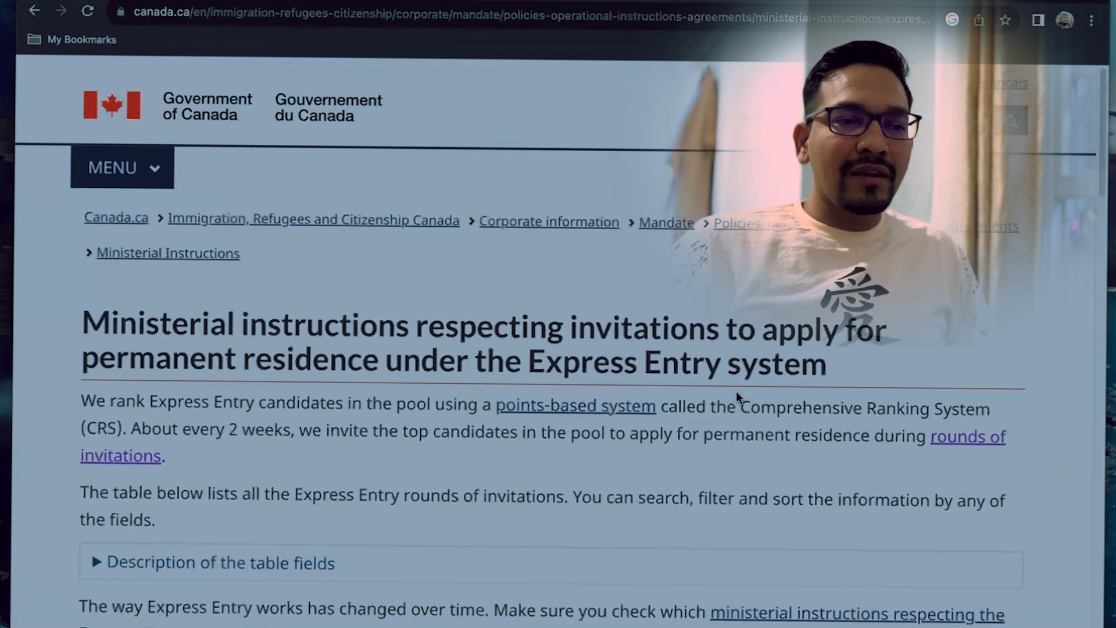
# Step: Find the table of all Express Entry rounds and set it to show 50 entries
pyautogui.scroll(-7, 731, 388)
pyautogui.scroll(-3, 732, 389)
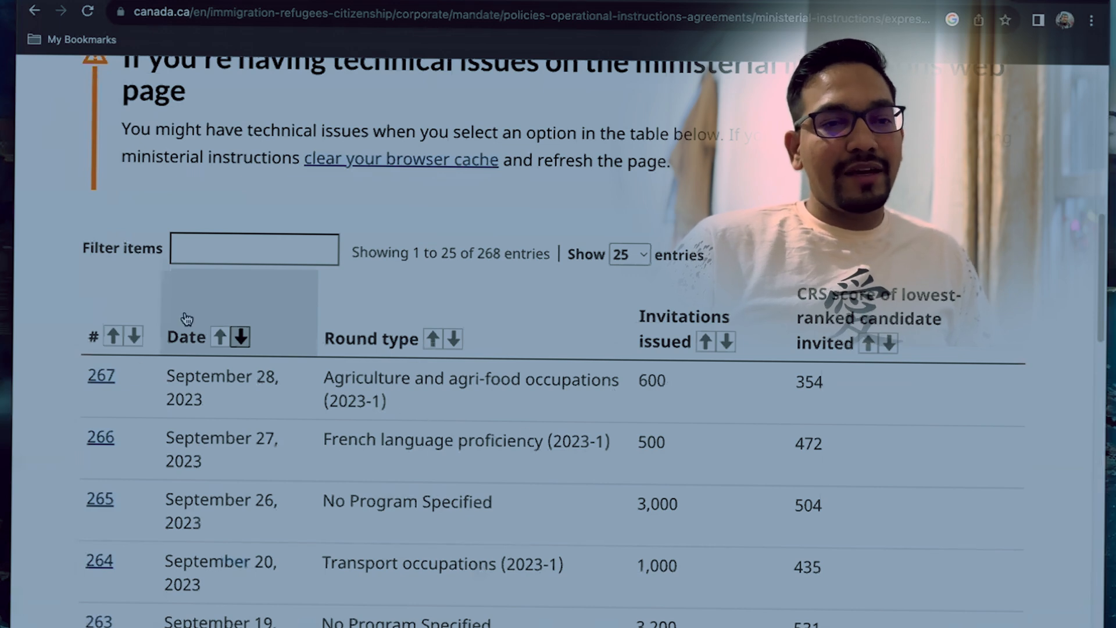
pyautogui.scroll(-1, 311, 434)
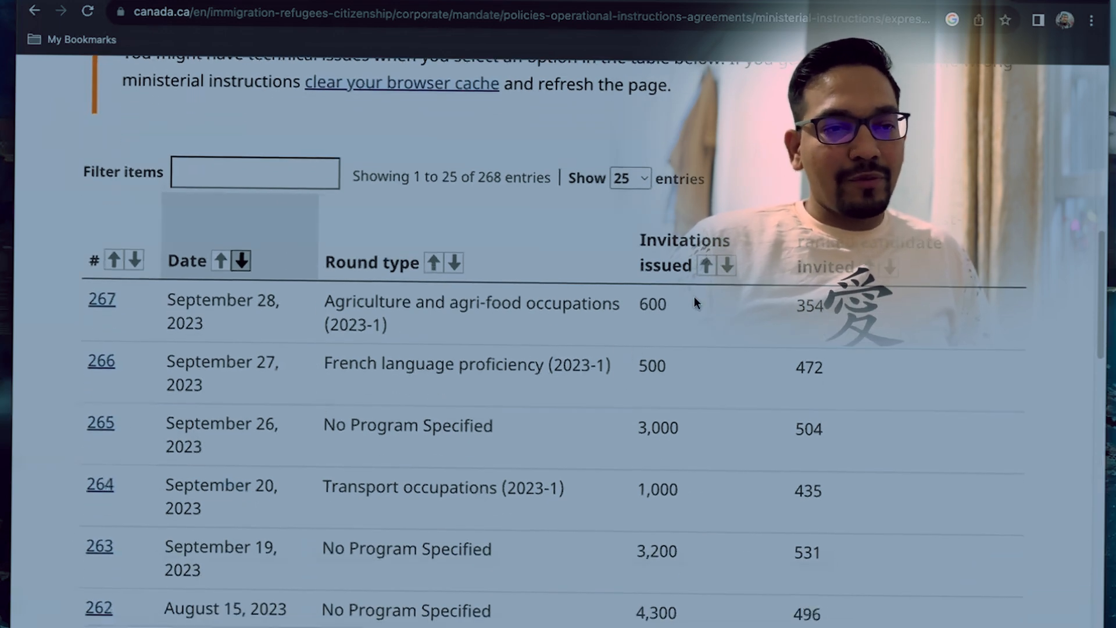
pyautogui.click(637, 178)
pyautogui.click(638, 205)
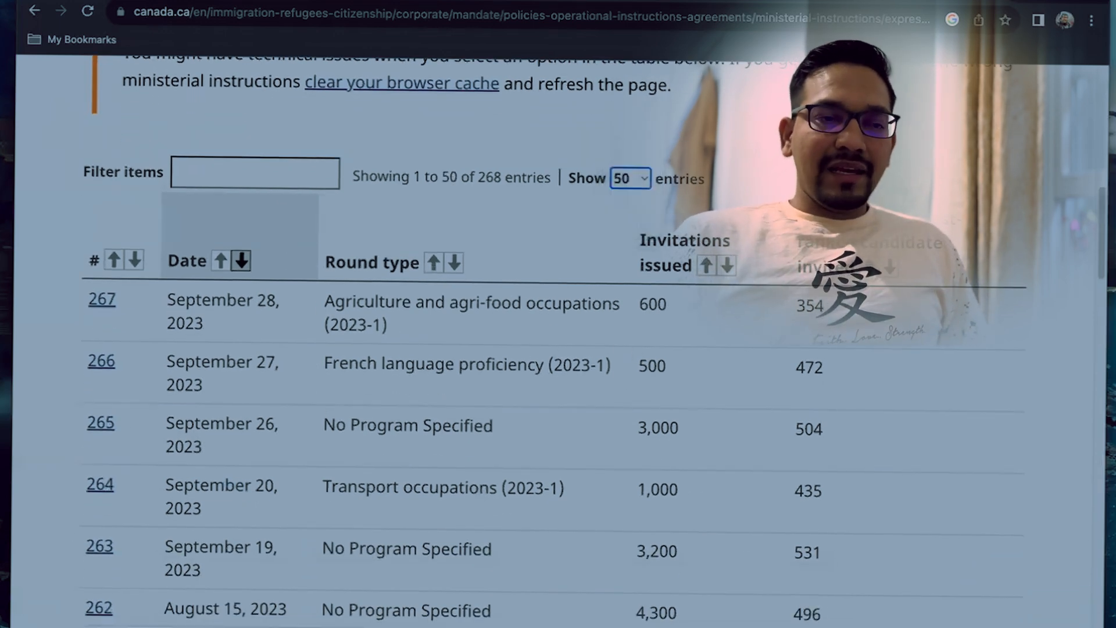
pyautogui.scroll(-1, 713, 274)
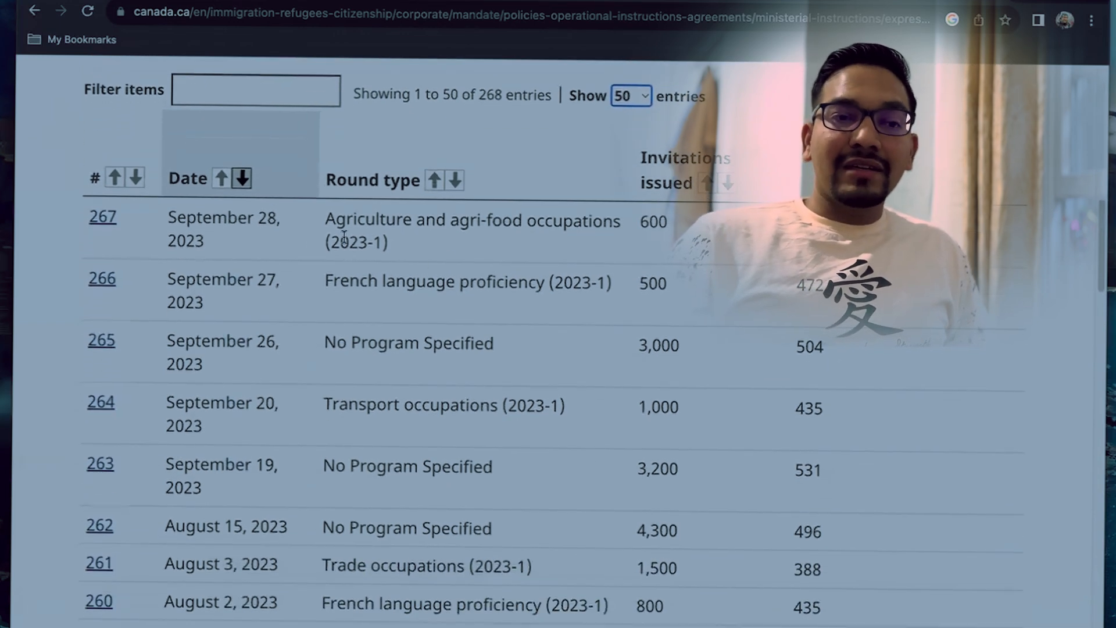
# Step: Highlight the Agriculture and agri-food occupations (2023-1) round type in round 267, and clear the highlighting
pyautogui.moveTo(322, 222); pyautogui.dragTo(580, 232)
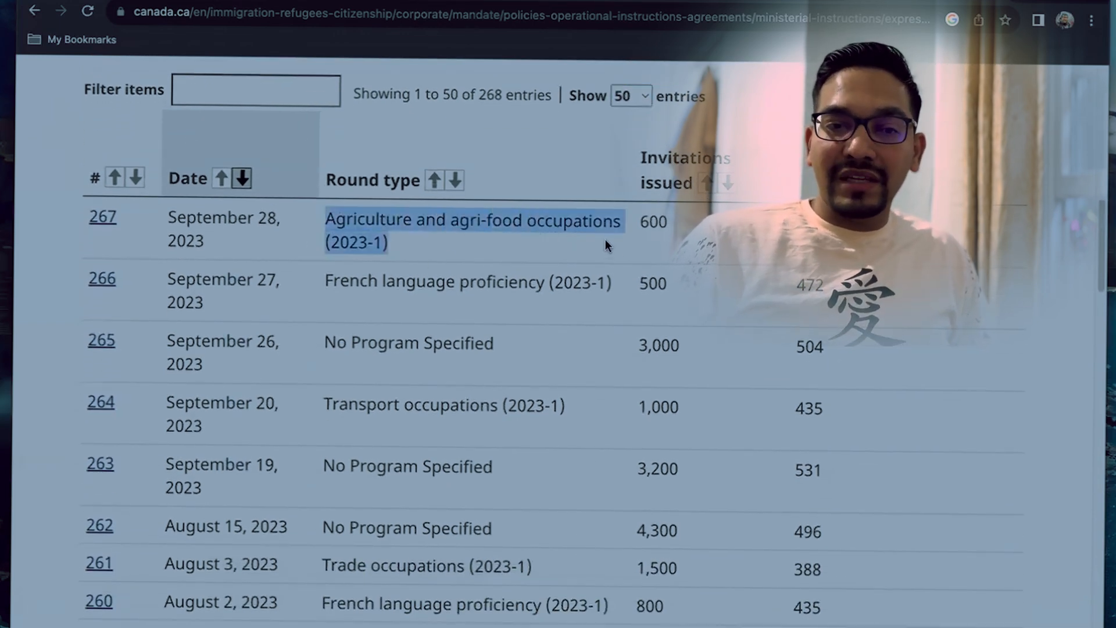
pyautogui.click(750, 253)
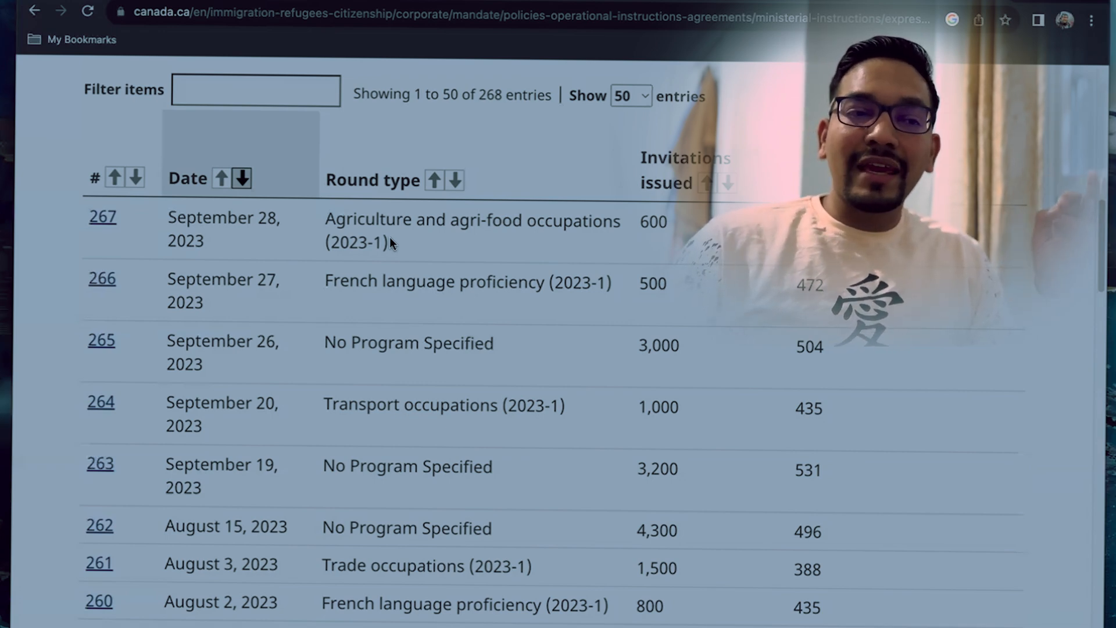
pyautogui.moveTo(404, 244); pyautogui.dragTo(336, 226)
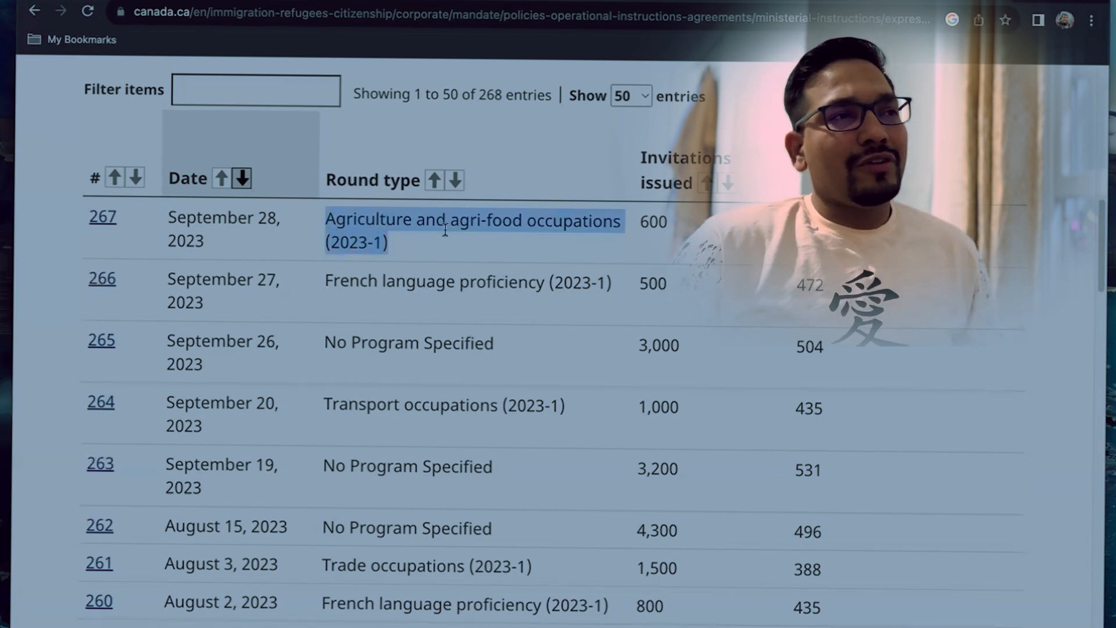
pyautogui.click(406, 241)
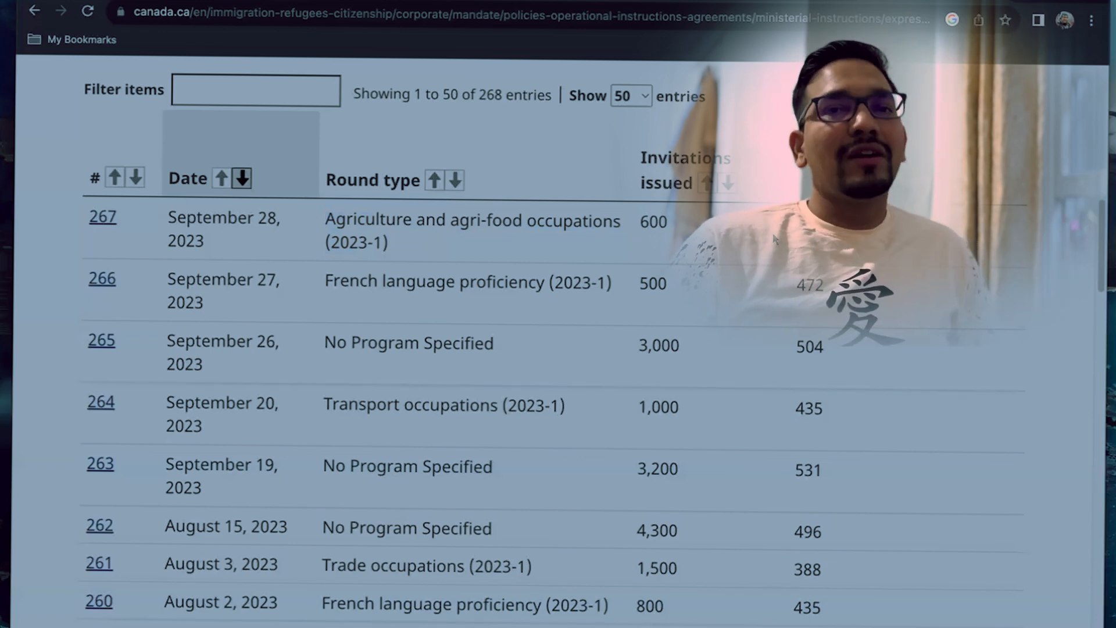
# Step: Highlight the round type of round 267, clear the highlighting, and filter the rounds table by No Program Specified
pyautogui.tripleClick(620, 244)
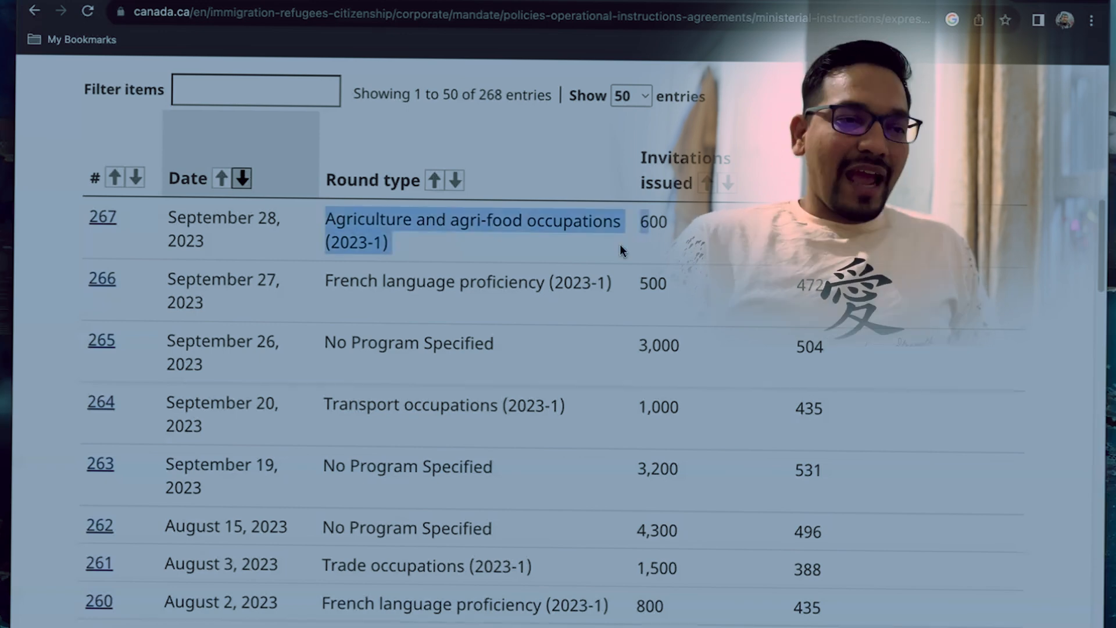
pyautogui.click(583, 263)
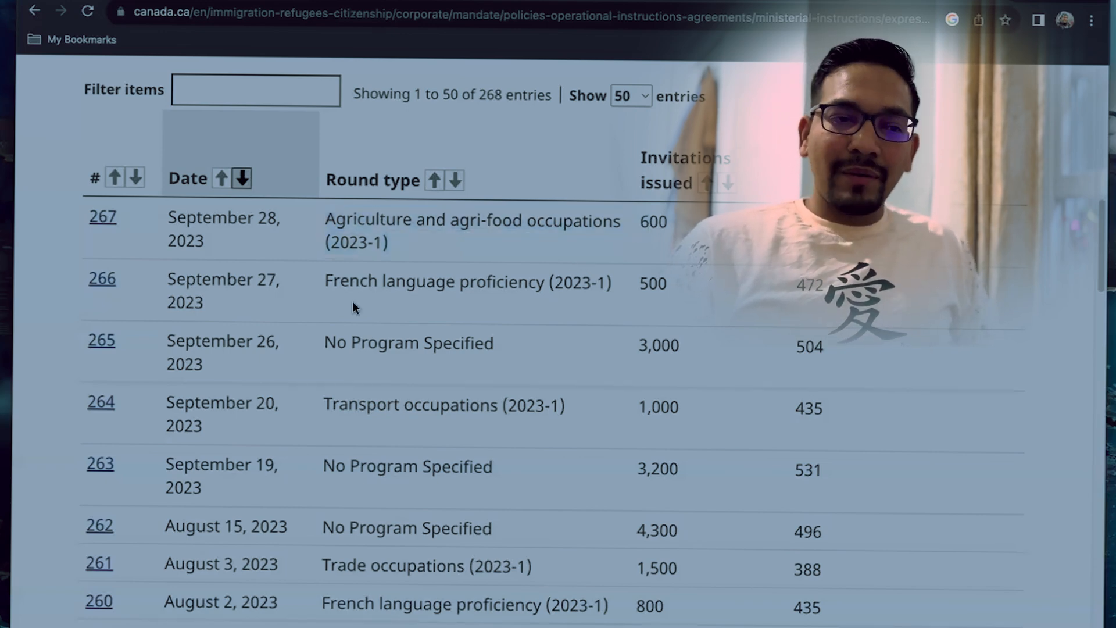
pyautogui.scroll(-1, 340, 299)
pyautogui.moveTo(328, 322); pyautogui.dragTo(521, 315)
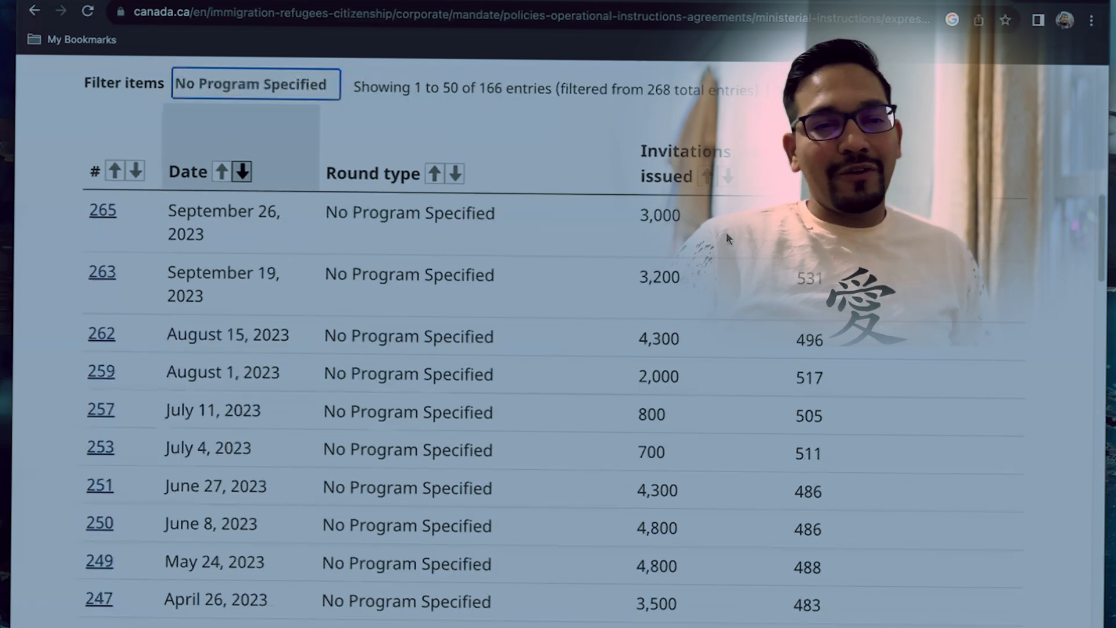
# Step: Review the invitations issued and lowest CRS scores of the No Program Specified rounds, highlighting rounds 263 and 262
pyautogui.moveTo(606, 182); pyautogui.dragTo(820, 330)
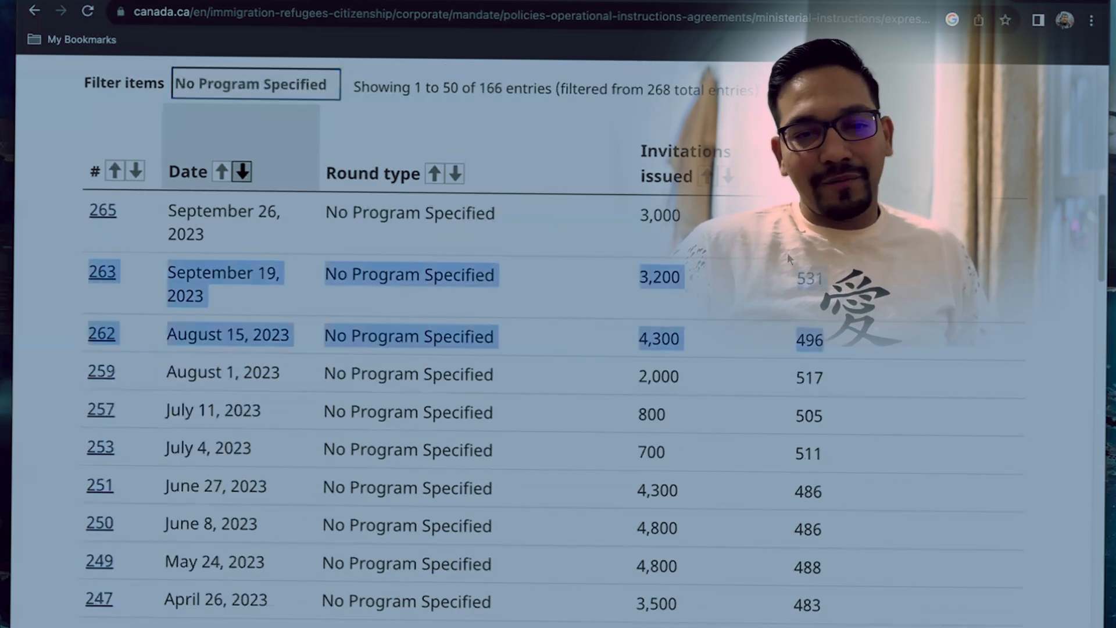
pyautogui.click(815, 349)
pyautogui.scroll(-1, 813, 407)
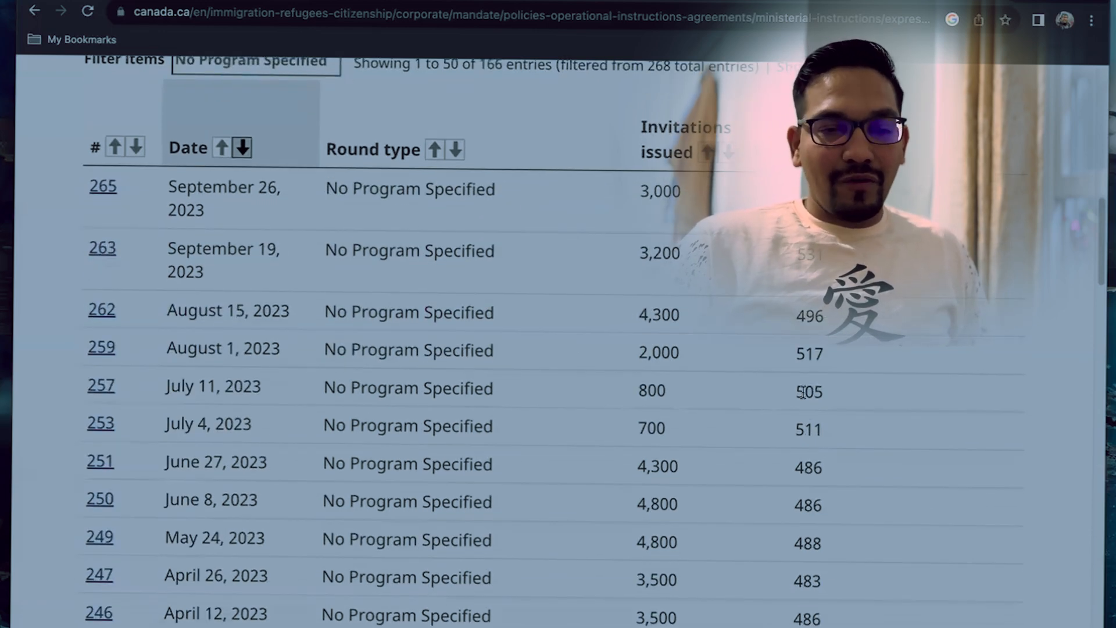
pyautogui.scroll(-5, 834, 401)
pyautogui.scroll(12, 759, 297)
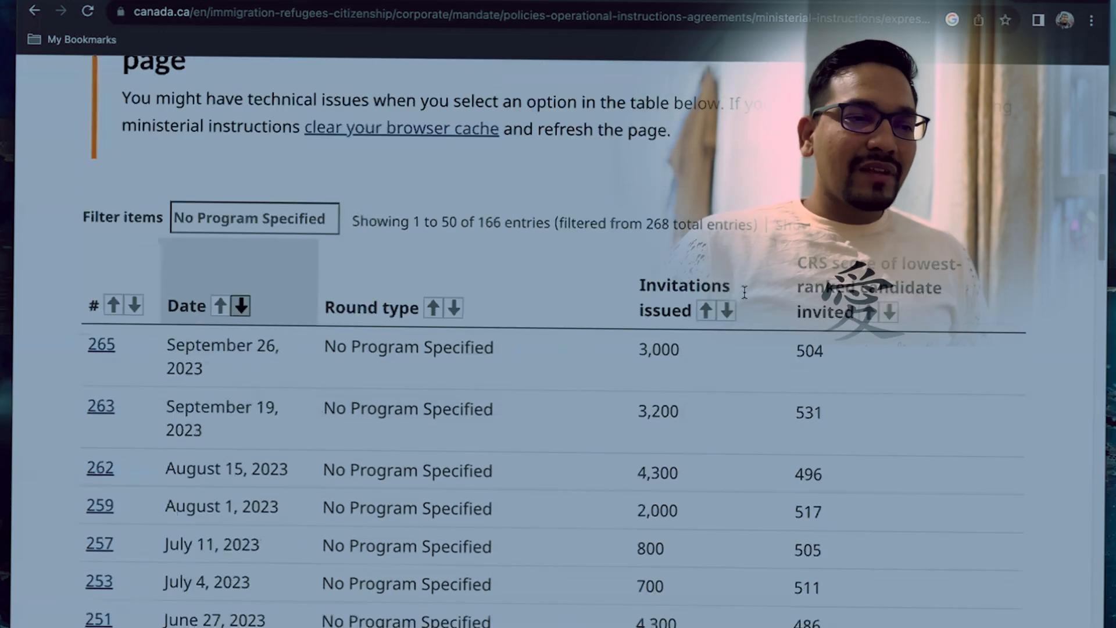
pyautogui.scroll(-5, 361, 351)
# Step: Clear the No Program Specified filter and look through the recent rounds of all types
pyautogui.moveTo(336, 227); pyautogui.dragTo(158, 217)
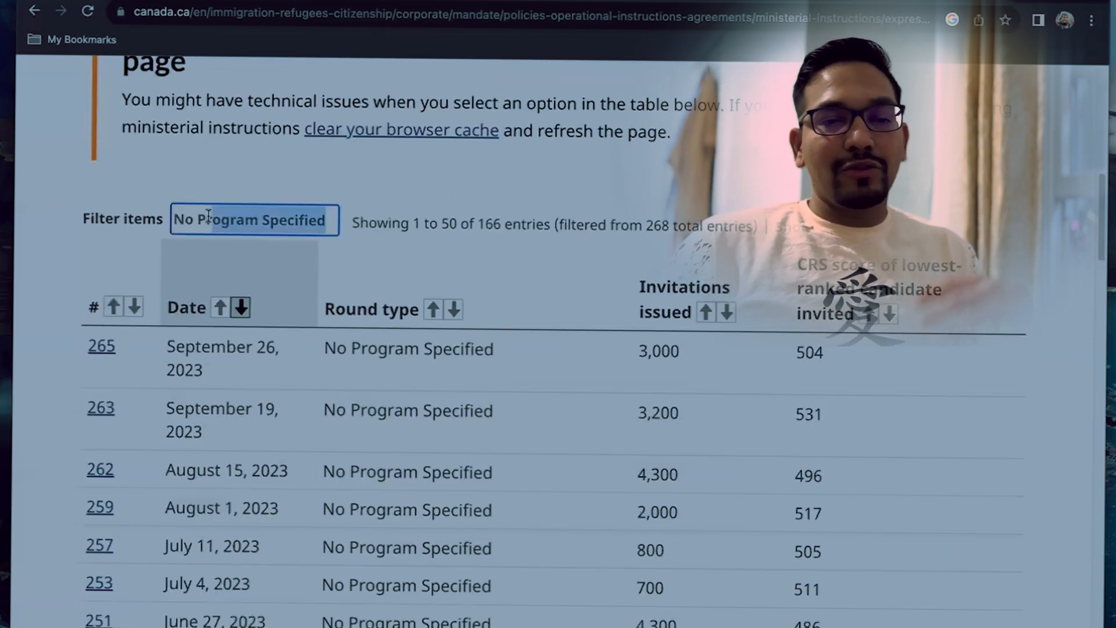
pyautogui.press('BackSpace')
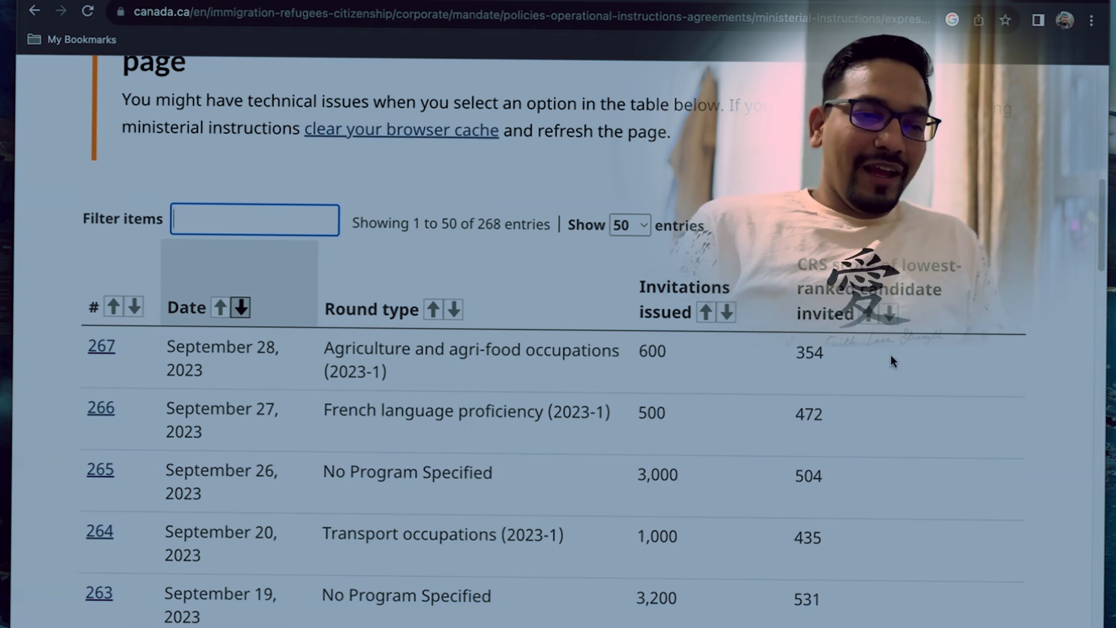
pyautogui.scroll(-5, 748, 400)
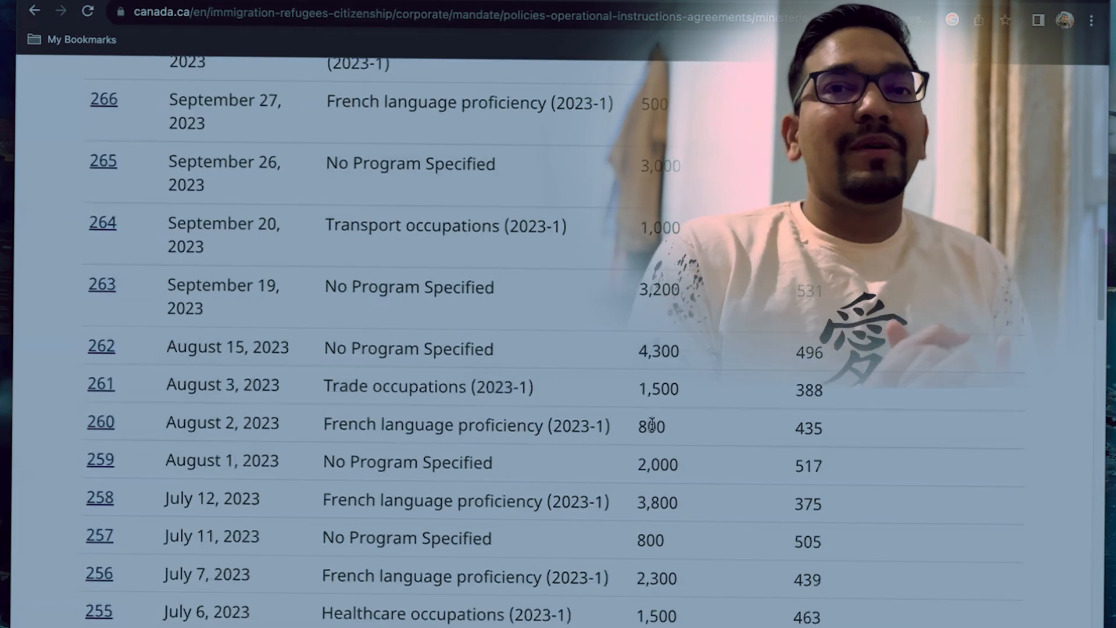
pyautogui.scroll(4, 653, 424)
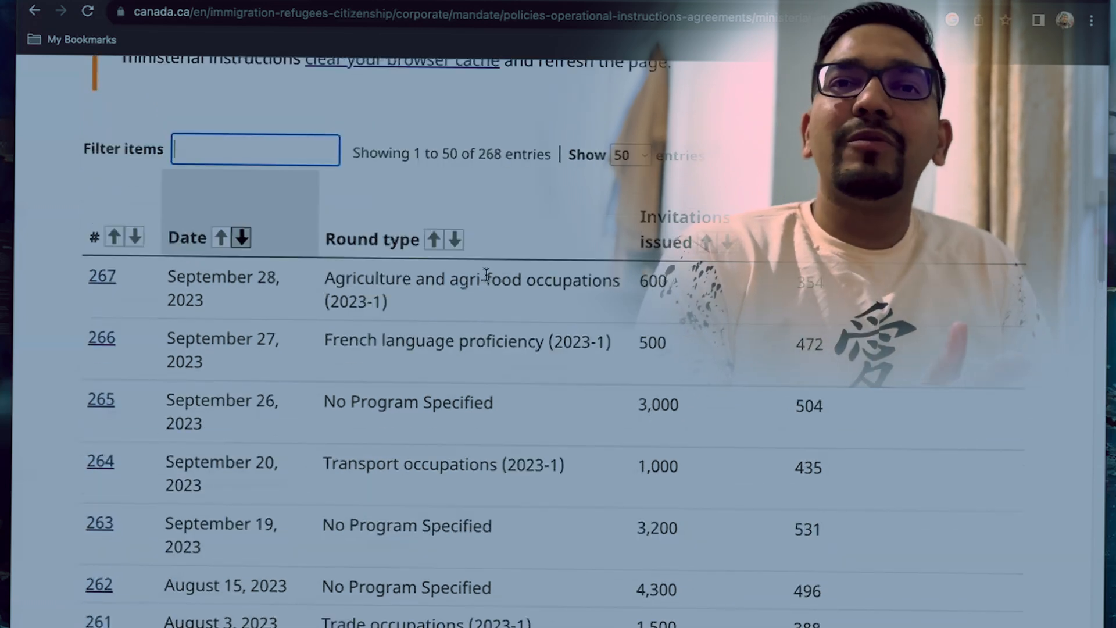